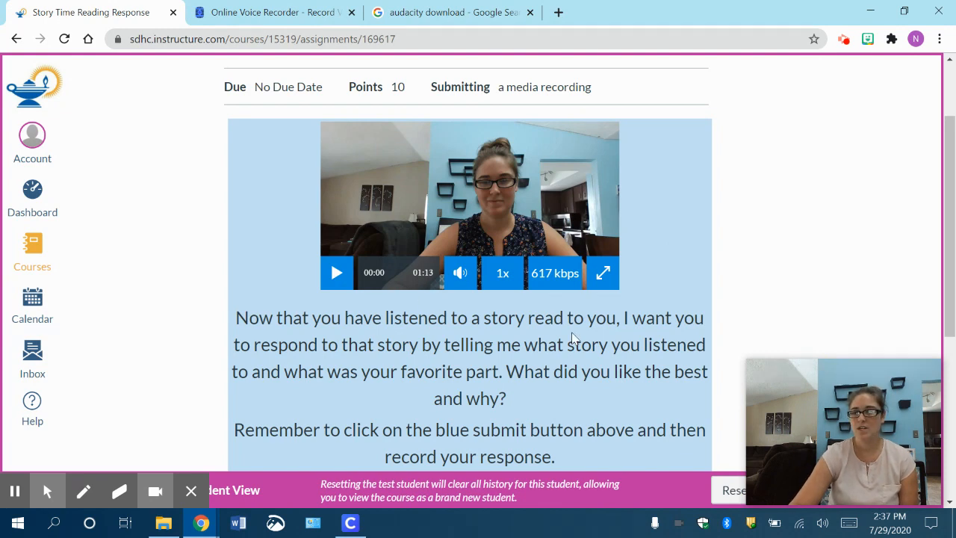
Start a submission for the Story Time Reading Response assignment and open its media recorder.
{"action": "scroll", "coordinate": [575, 338], "scroll_direction": "down", "scroll_amount": 1}
{"action": "scroll", "coordinate": [575, 338], "scroll_direction": "up", "scroll_amount": 2}
{"action": "scroll", "coordinate": [571, 331], "scroll_direction": "up", "scroll_amount": 1}
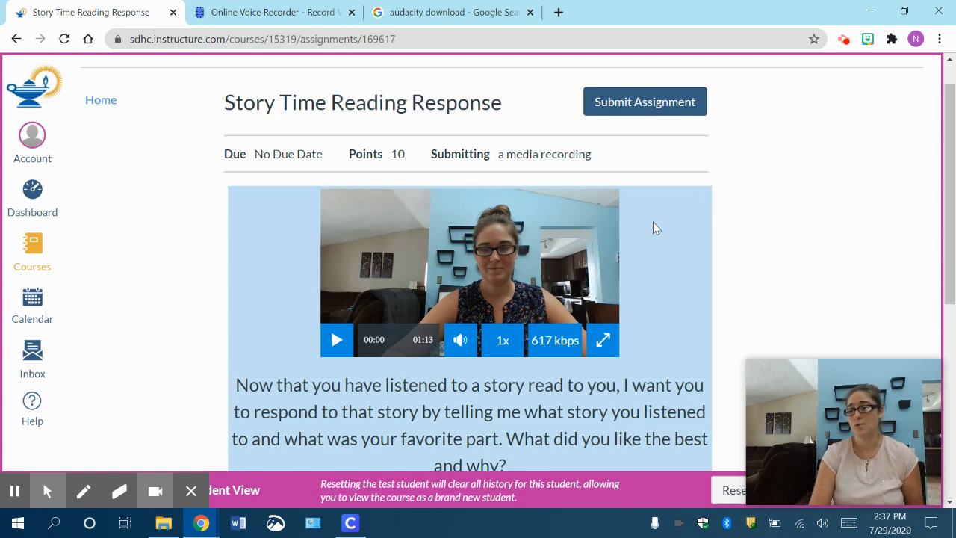
{"action": "scroll", "coordinate": [652, 222], "scroll_direction": "down", "scroll_amount": 5}
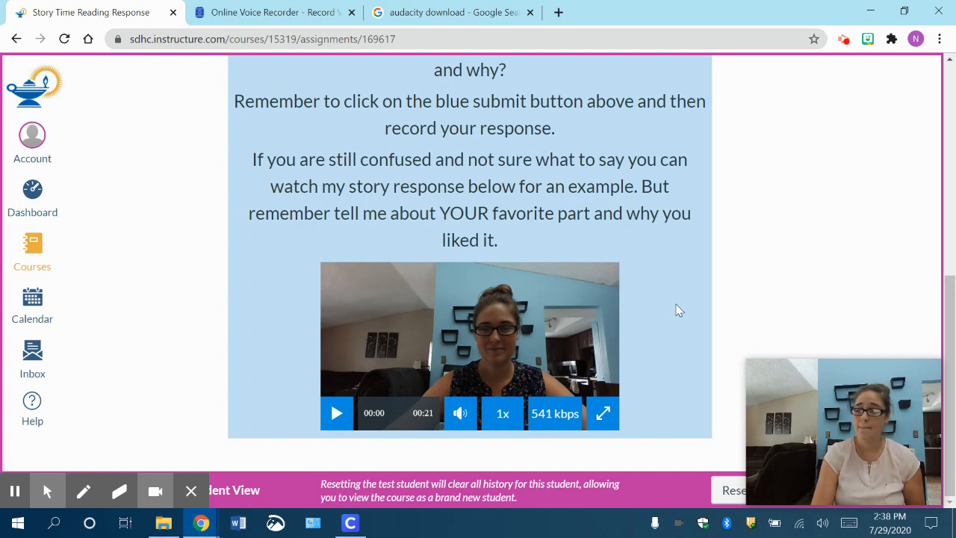
{"action": "scroll", "coordinate": [678, 310], "scroll_direction": "up", "scroll_amount": 6}
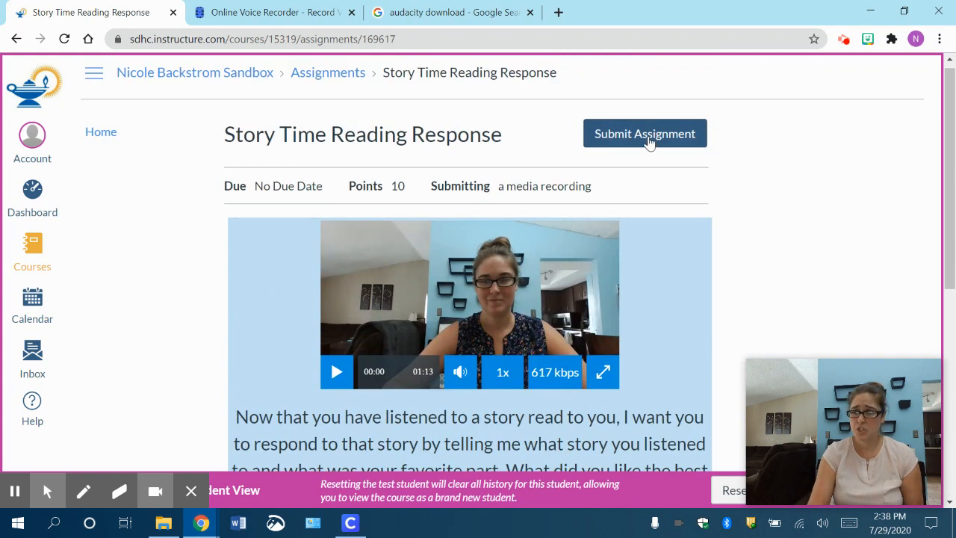
{"action": "left_click", "coordinate": [651, 141]}
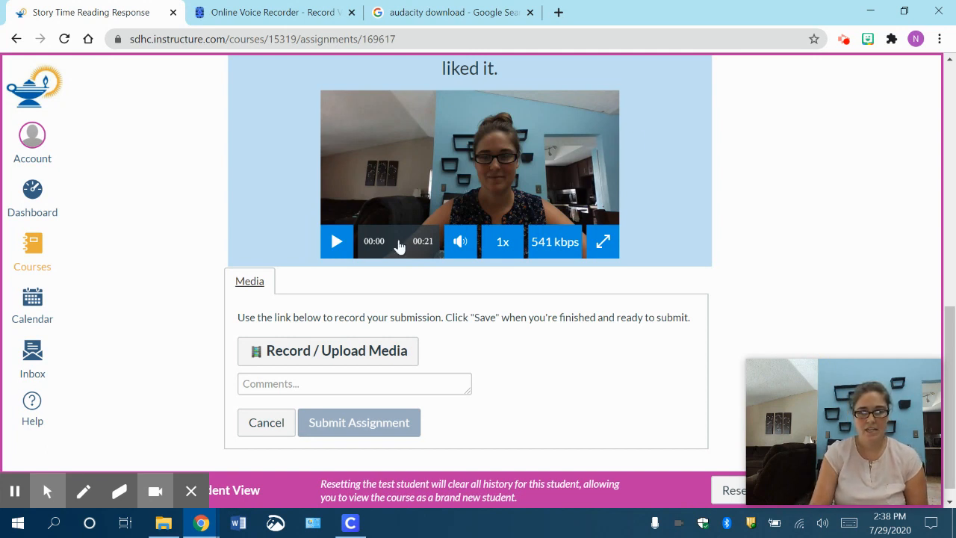
{"action": "left_click", "coordinate": [373, 356]}
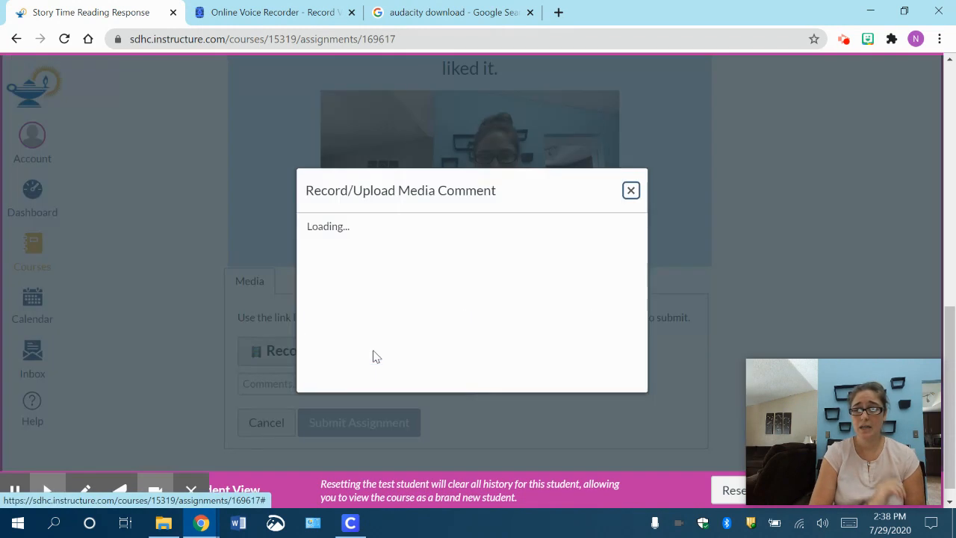
Reposition the Record/Upload Media Comment dialog and choose the USB Live camera as the webcam.
{"action": "left_click_drag", "start_coordinate": [561, 189], "coordinate": [470, 35]}
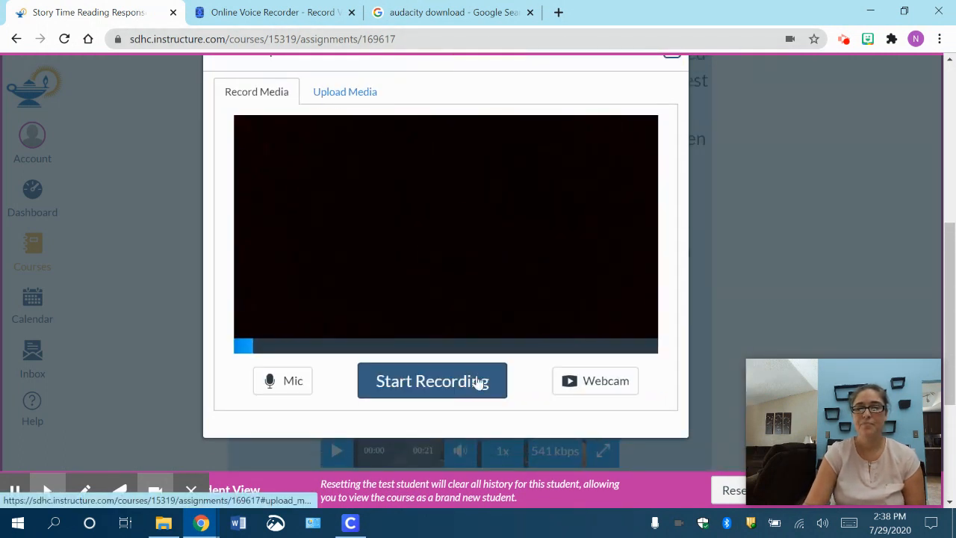
{"action": "left_click", "coordinate": [595, 382]}
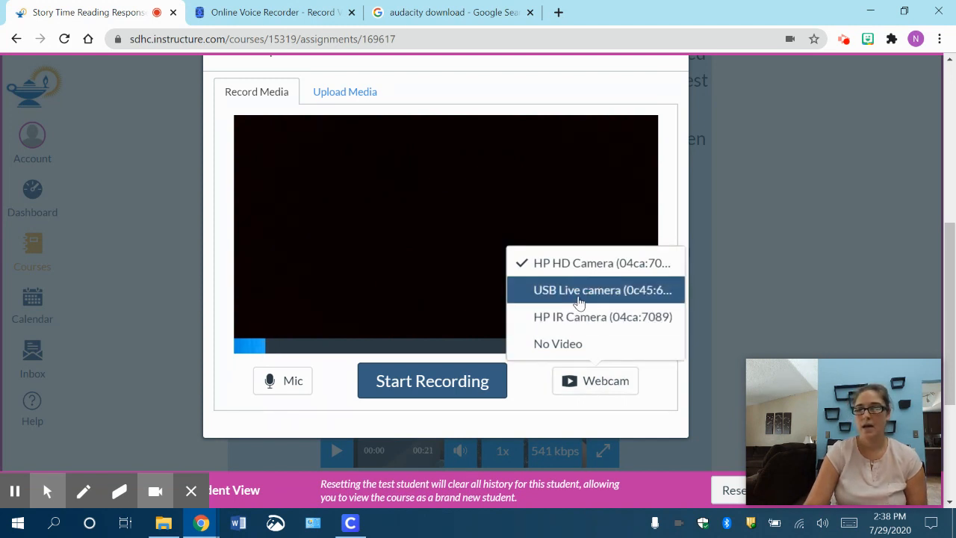
{"action": "left_click", "coordinate": [579, 298]}
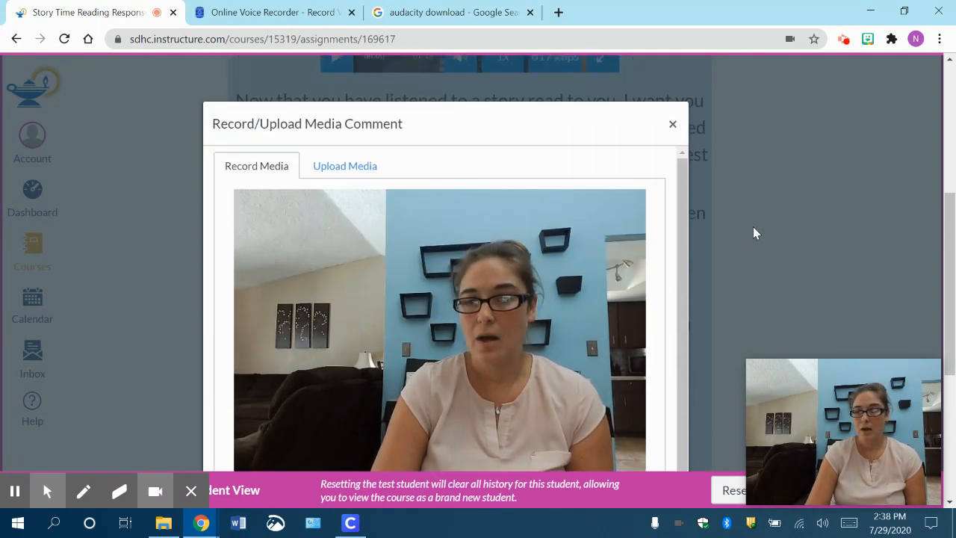
Record a webcam video response about 7 seconds long and save it to the submission.
{"action": "scroll", "coordinate": [474, 259], "scroll_direction": "down", "scroll_amount": 1}
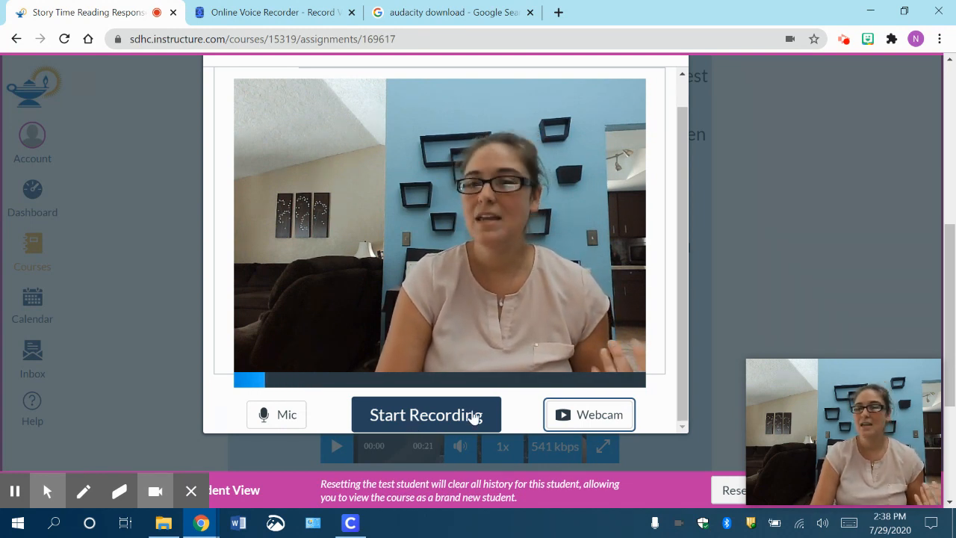
{"action": "scroll", "coordinate": [736, 289], "scroll_direction": "up", "scroll_amount": 1}
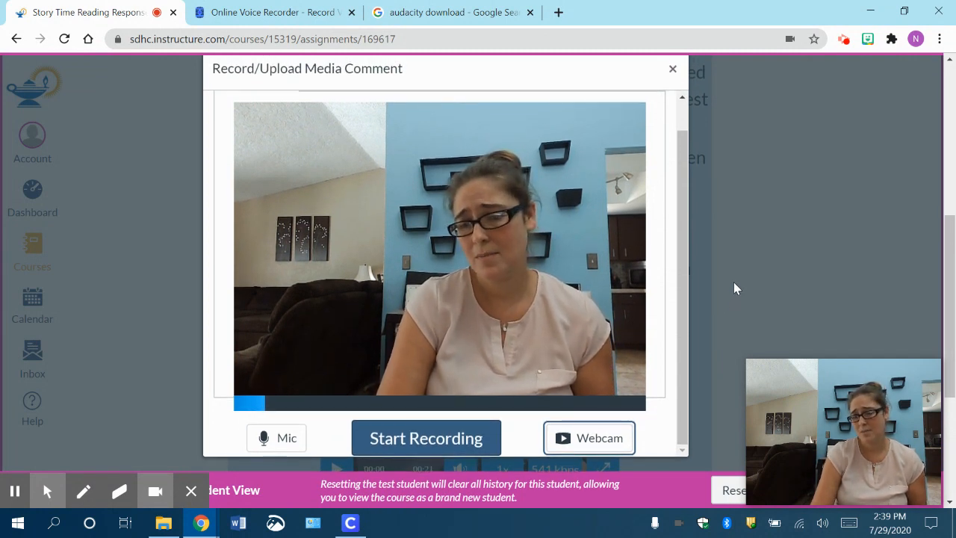
{"action": "scroll", "coordinate": [734, 288], "scroll_direction": "up", "scroll_amount": 1}
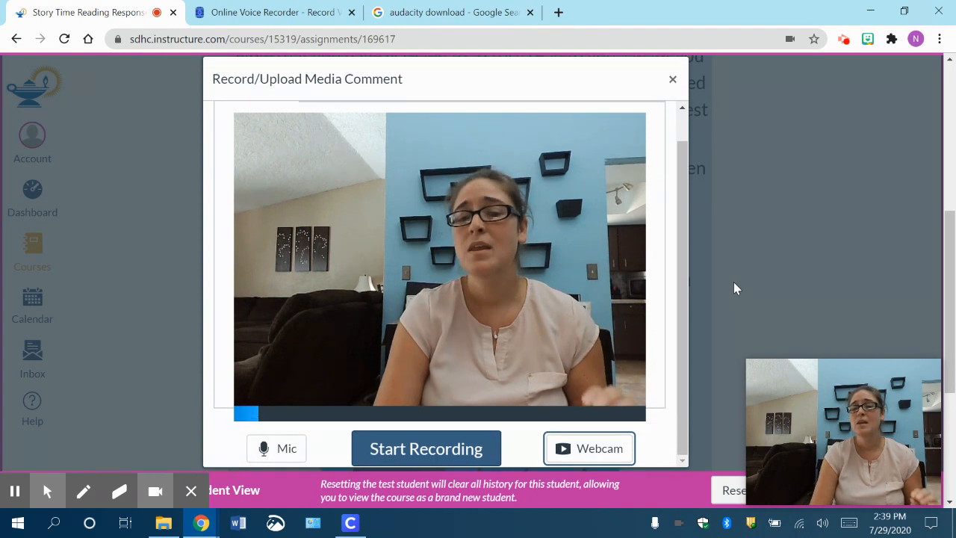
{"action": "scroll", "coordinate": [735, 289], "scroll_direction": "down", "scroll_amount": 1}
{"action": "scroll", "coordinate": [734, 289], "scroll_direction": "down", "scroll_amount": 1}
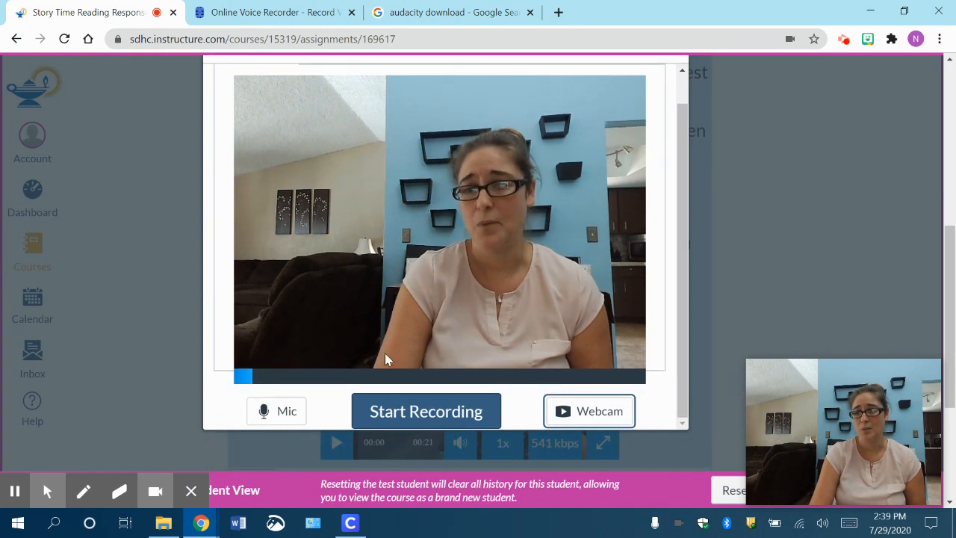
{"action": "left_click", "coordinate": [415, 416]}
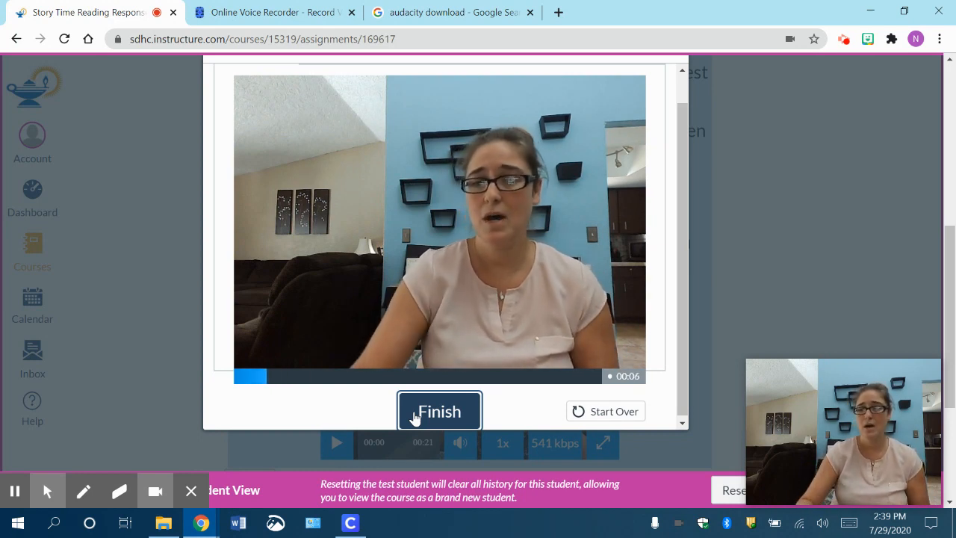
{"action": "left_click", "coordinate": [416, 417]}
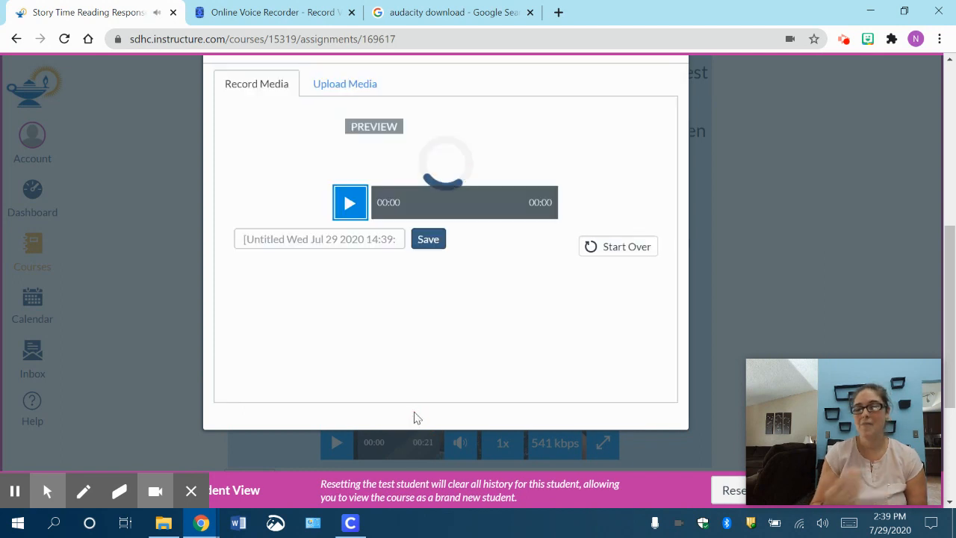
{"action": "scroll", "coordinate": [416, 417], "scroll_direction": "down", "scroll_amount": 3}
{"action": "scroll", "coordinate": [624, 150], "scroll_direction": "down", "scroll_amount": 2}
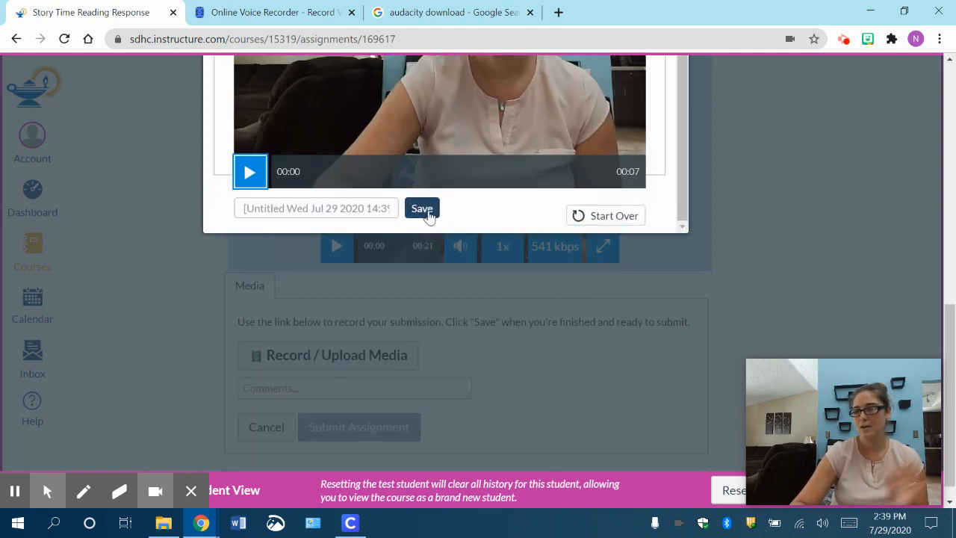
{"action": "left_click", "coordinate": [428, 213]}
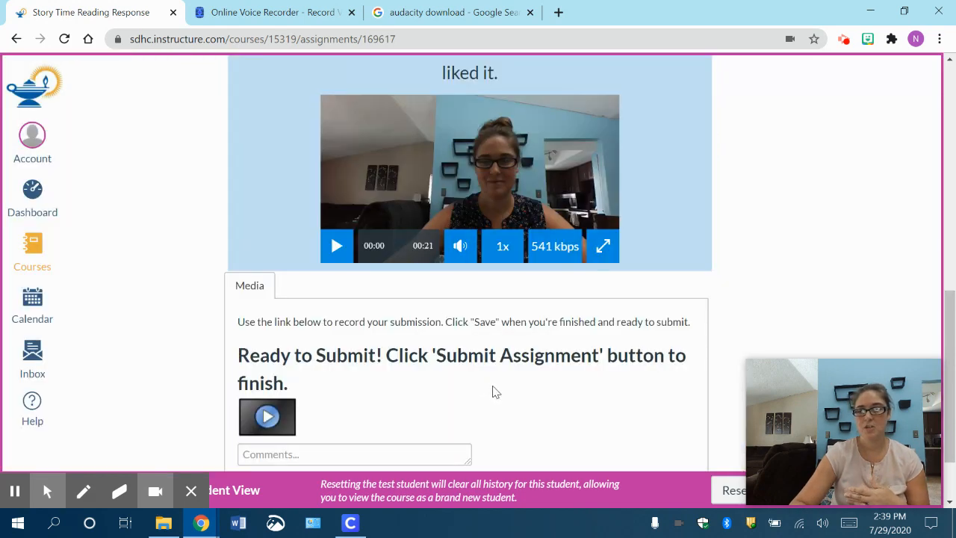
Submit the assignment with the saved video response and without a comment.
{"action": "scroll", "coordinate": [493, 392], "scroll_direction": "down", "scroll_amount": 1}
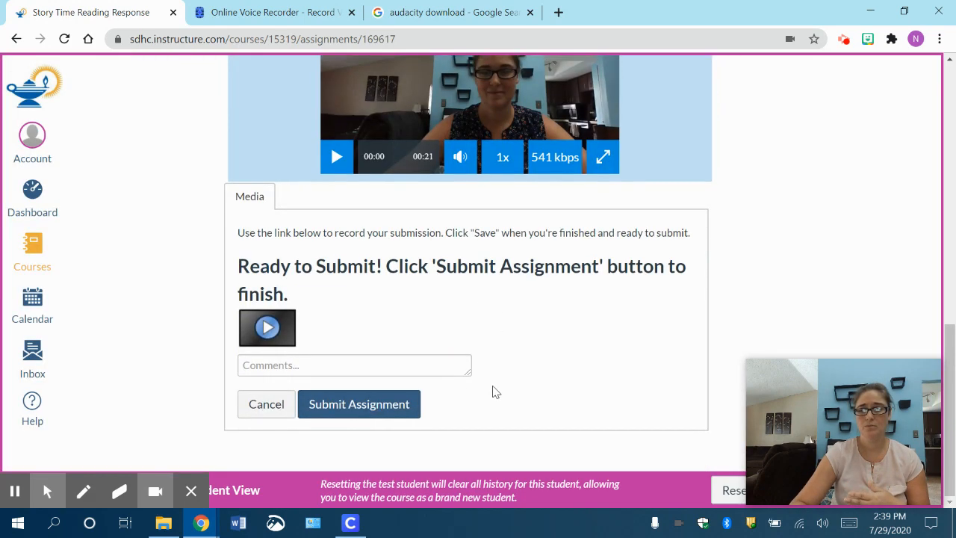
{"action": "left_click", "coordinate": [370, 416]}
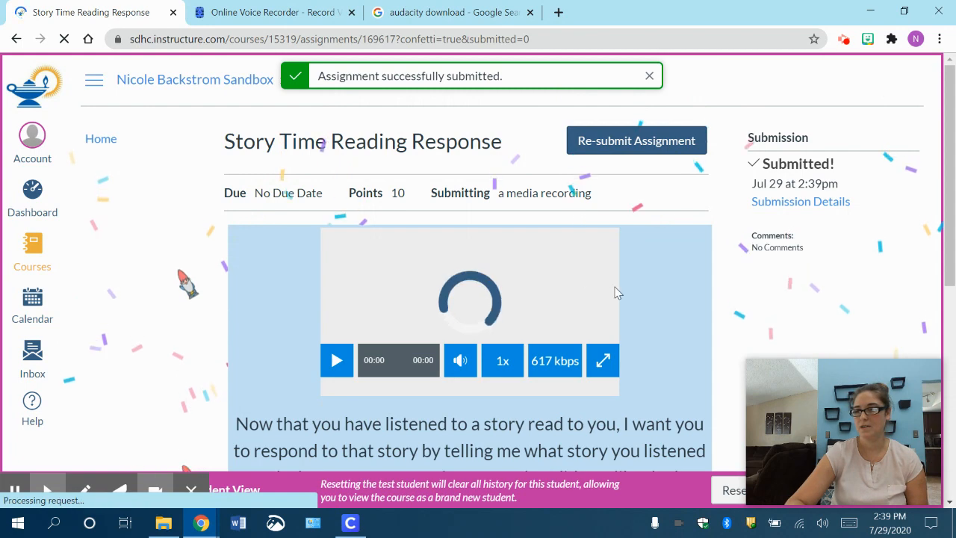
{"action": "scroll", "coordinate": [724, 292], "scroll_direction": "down", "scroll_amount": 1}
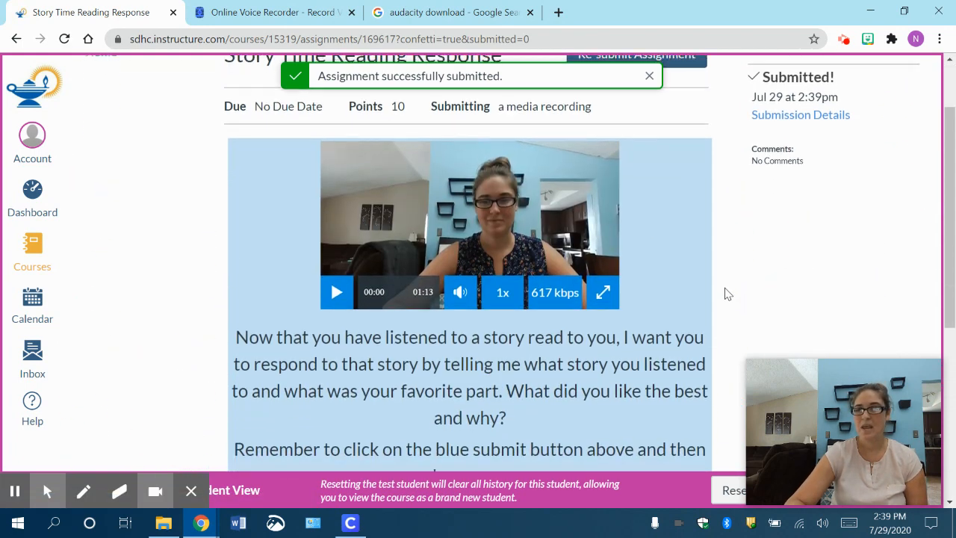
{"action": "scroll", "coordinate": [725, 292], "scroll_direction": "up", "scroll_amount": 1}
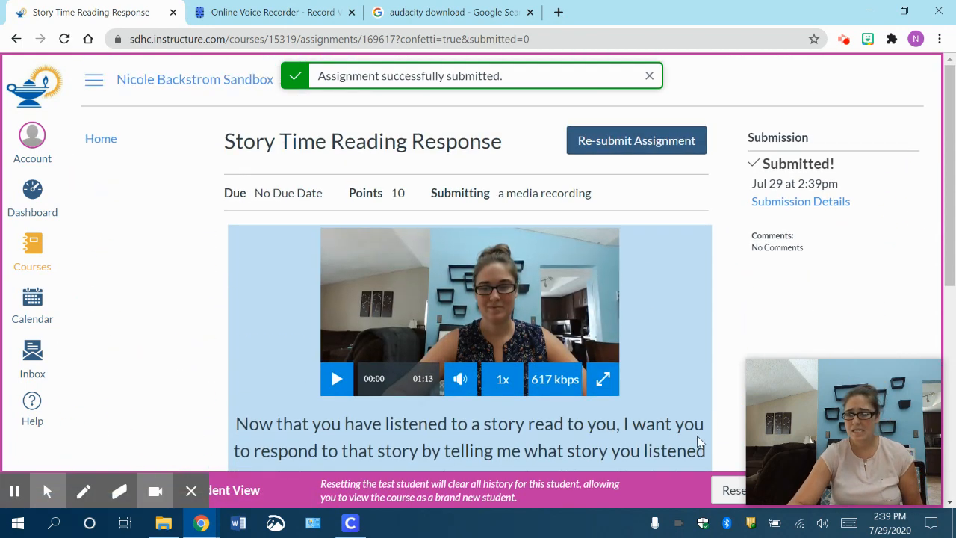
{"action": "left_click_drag", "start_coordinate": [838, 365], "coordinate": [94, 318]}
{"action": "left_click_drag", "start_coordinate": [58, 316], "coordinate": [73, 333]}
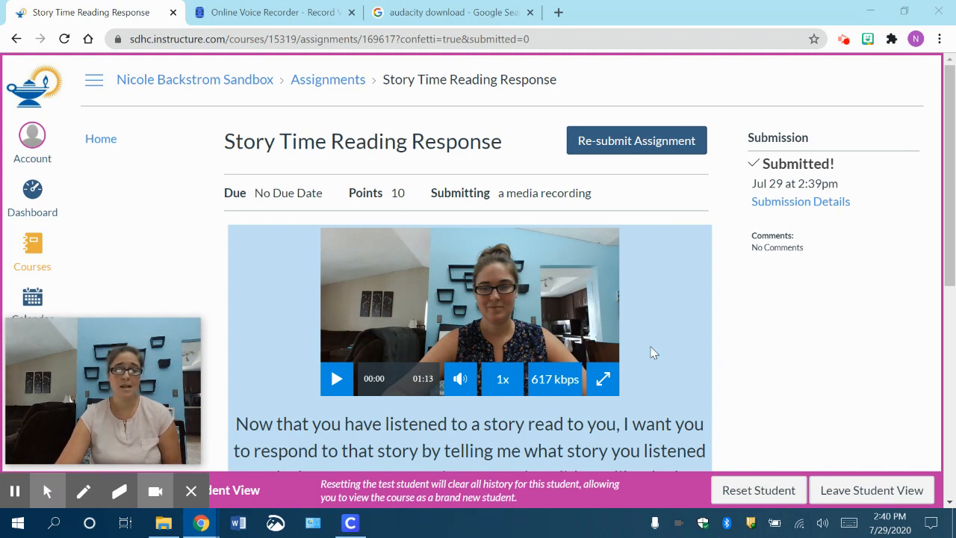
{"action": "scroll", "coordinate": [655, 351], "scroll_direction": "down", "scroll_amount": 2}
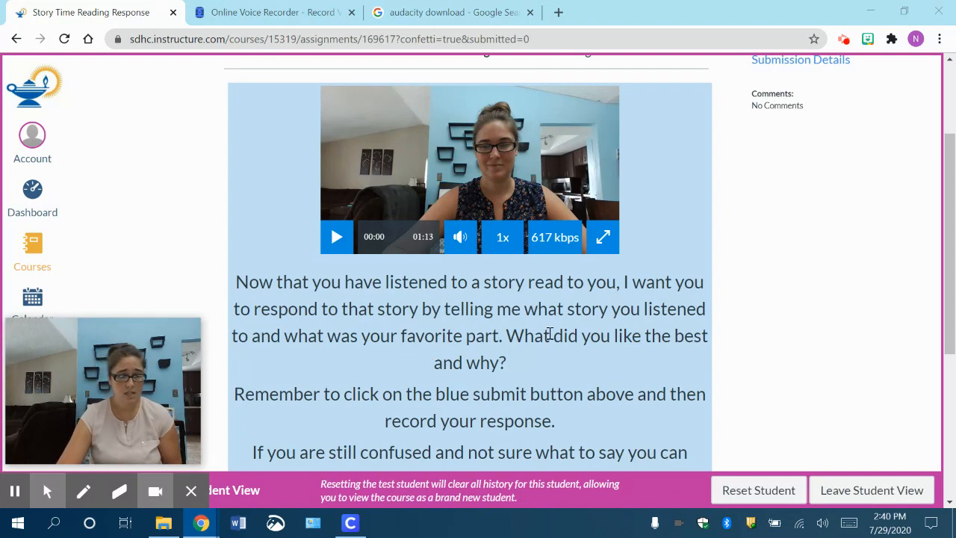
{"action": "scroll", "coordinate": [804, 297], "scroll_direction": "up", "scroll_amount": 2}
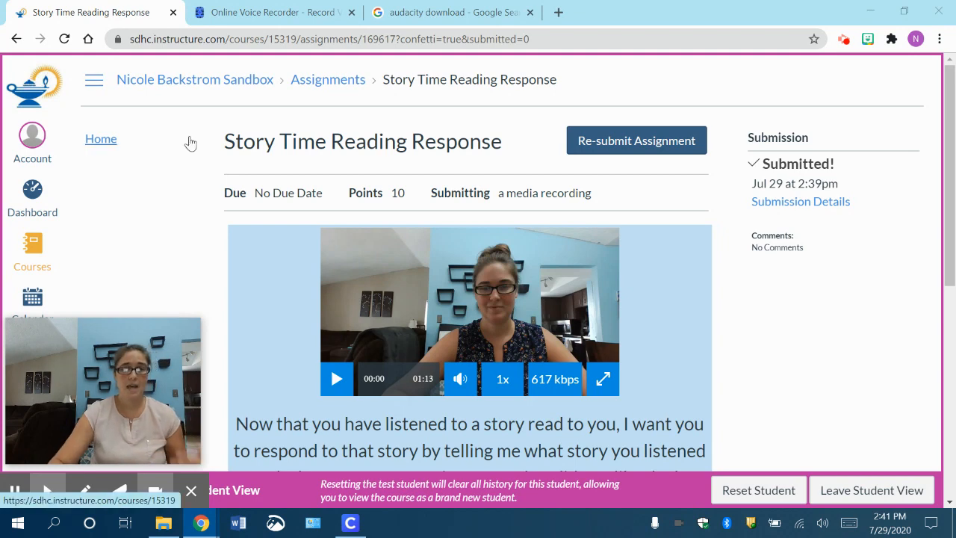
Leave Student View and open the course's list of assignments.
{"action": "left_click", "coordinate": [890, 487]}
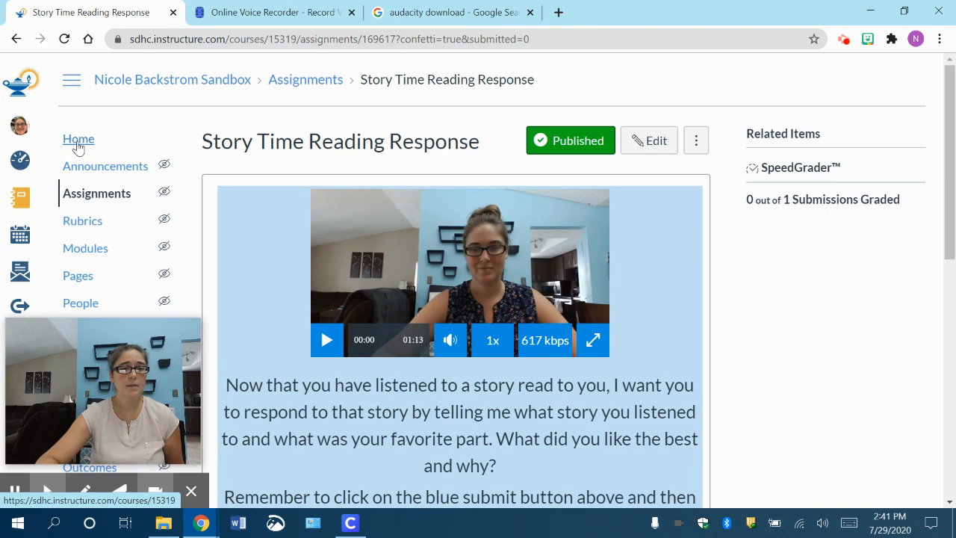
{"action": "left_click", "coordinate": [86, 193]}
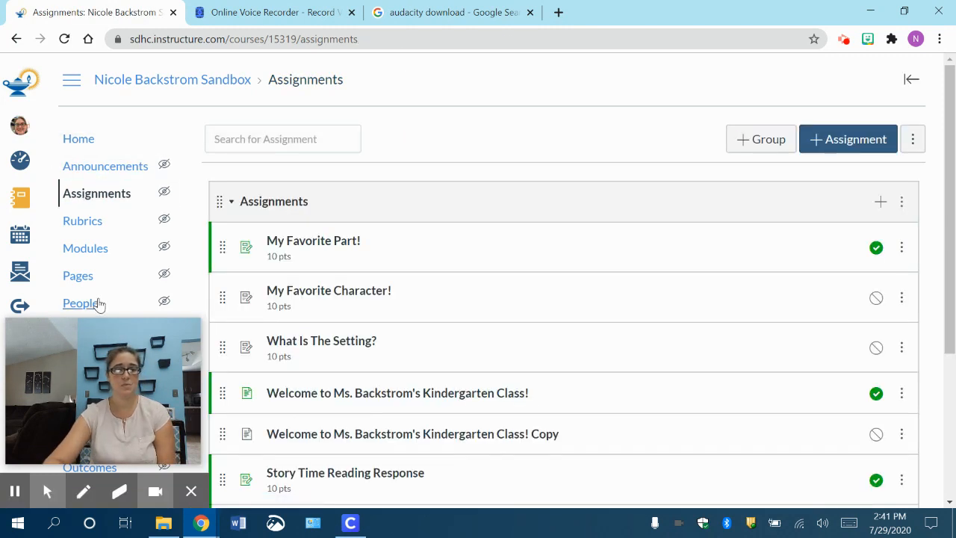
{"action": "left_click_drag", "start_coordinate": [100, 322], "coordinate": [329, 404]}
{"action": "left_click_drag", "start_coordinate": [70, 336], "coordinate": [305, 421]}
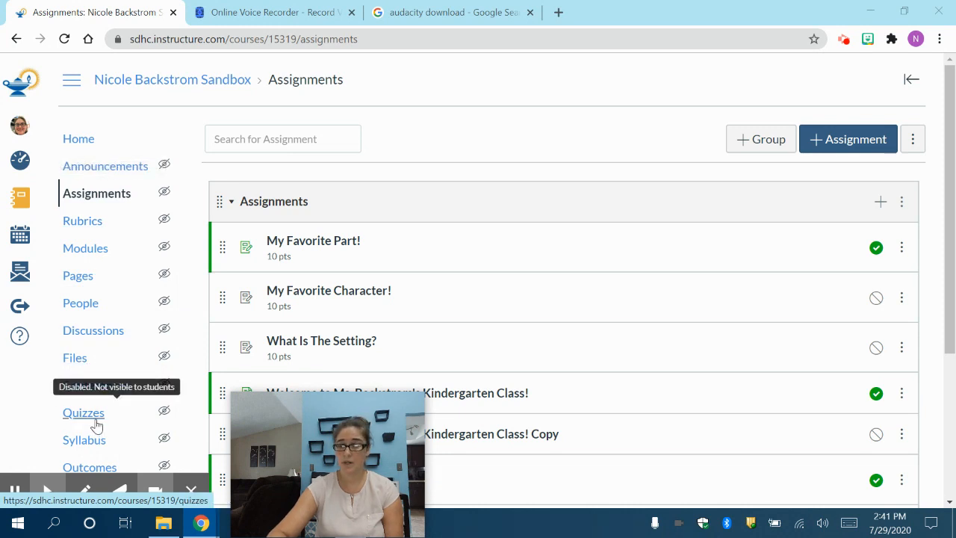
{"action": "left_click_drag", "start_coordinate": [314, 413], "coordinate": [82, 334]}
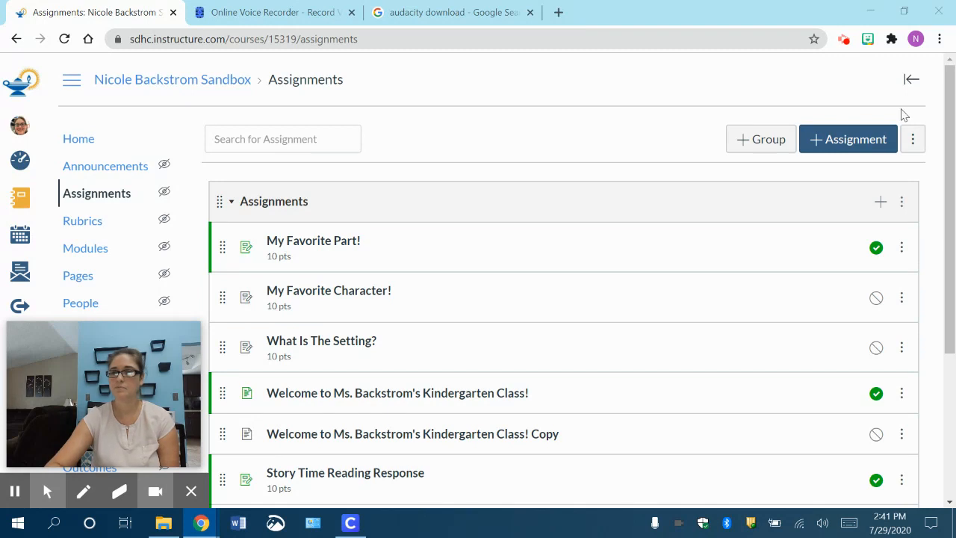
Start a new assignment in the course and look over its description editor and grading settings.
{"action": "left_click", "coordinate": [852, 144]}
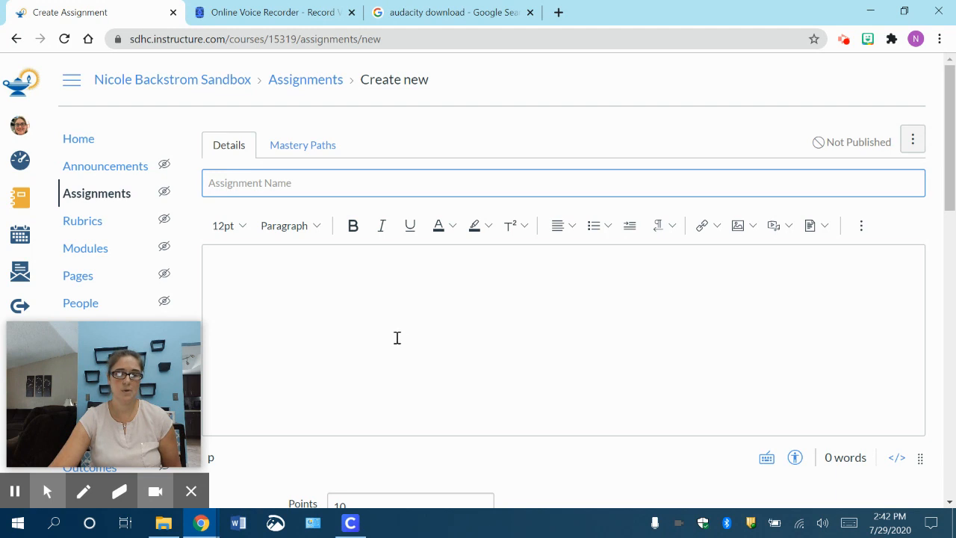
{"action": "scroll", "coordinate": [492, 382], "scroll_direction": "down", "scroll_amount": 3}
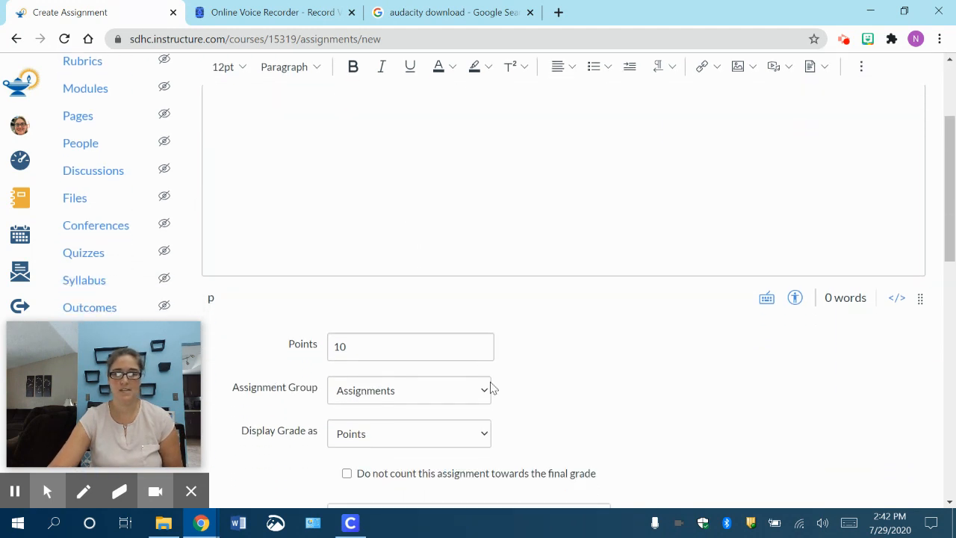
{"action": "scroll", "coordinate": [491, 382], "scroll_direction": "up", "scroll_amount": 2}
{"action": "scroll", "coordinate": [491, 382], "scroll_direction": "up", "scroll_amount": 1}
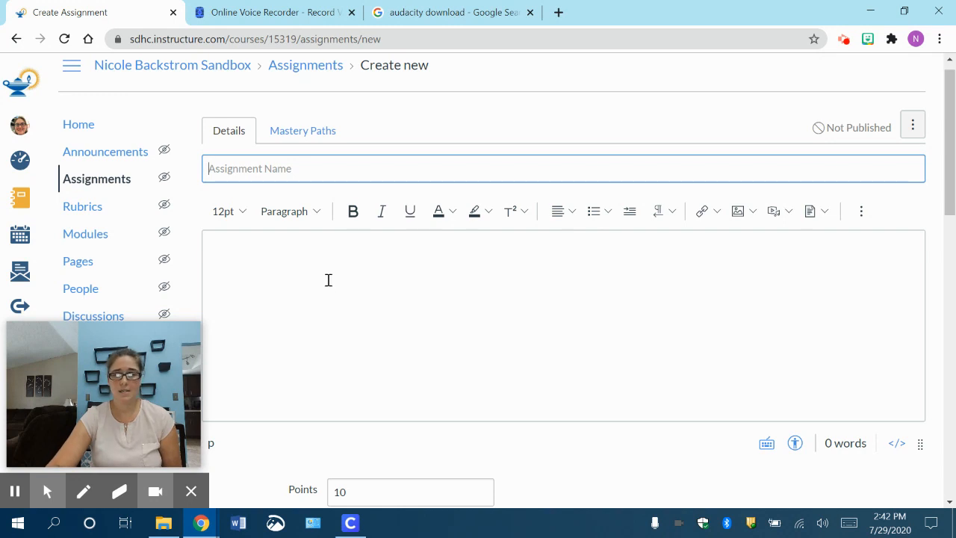
{"action": "left_click", "coordinate": [860, 215]}
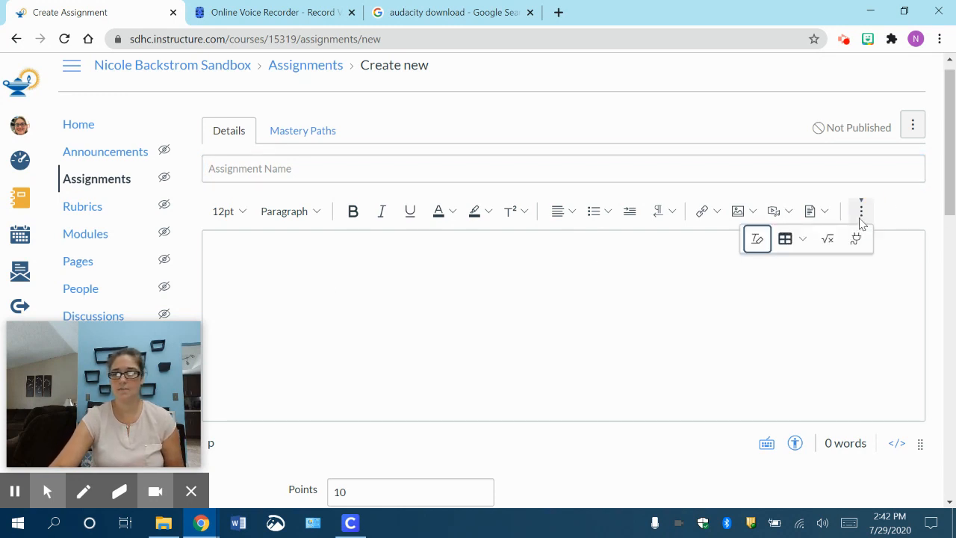
{"action": "left_click", "coordinate": [802, 240]}
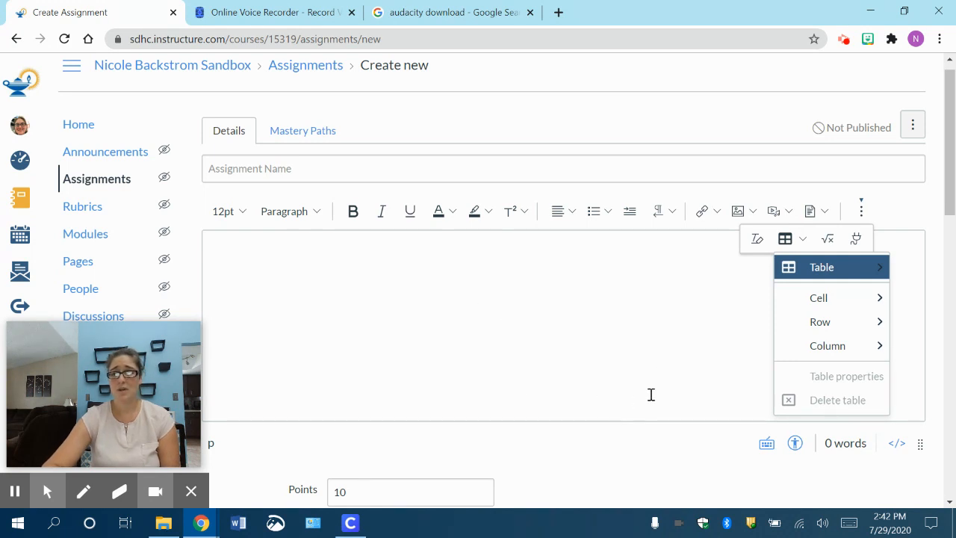
{"action": "left_click", "coordinate": [435, 285]}
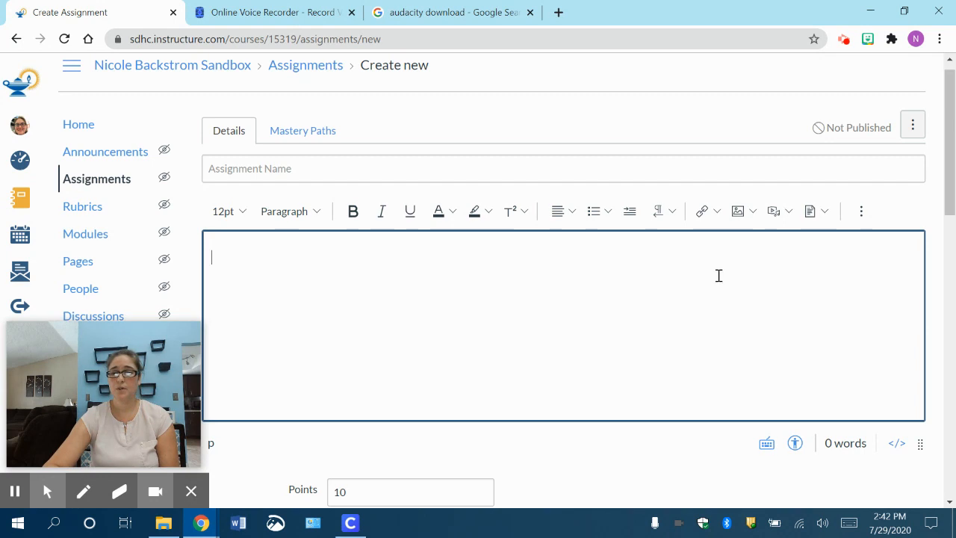
Open the media recorder for the assignment description and close it without recording anything.
{"action": "left_click", "coordinate": [788, 214]}
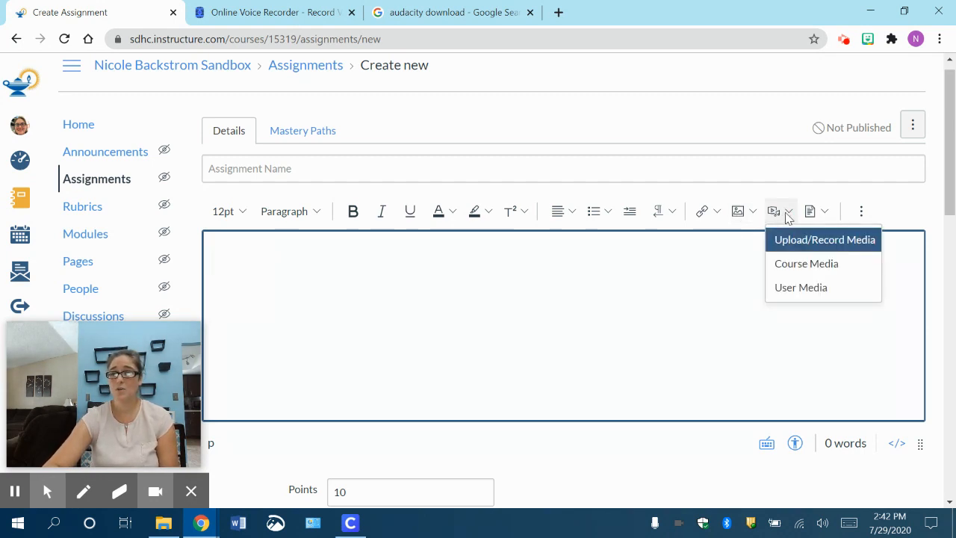
{"action": "left_click", "coordinate": [801, 247]}
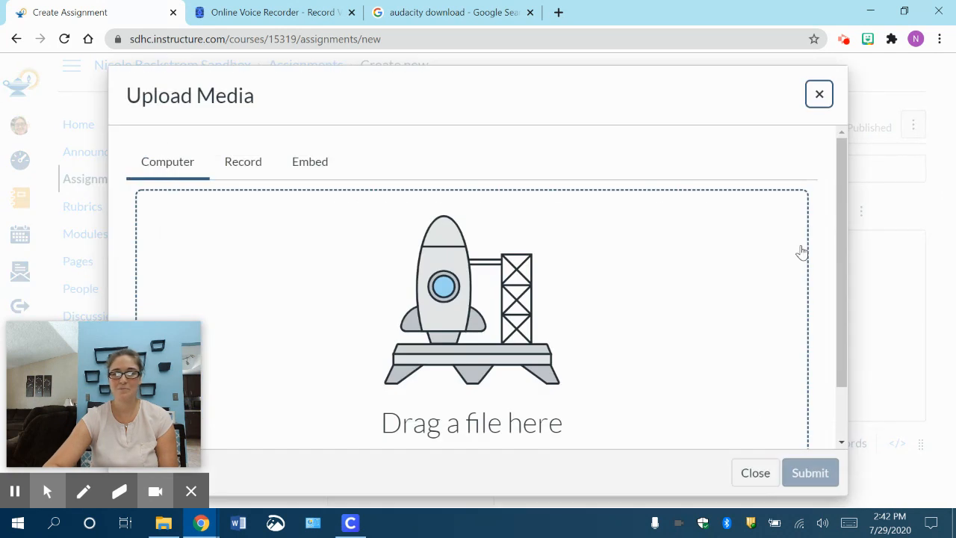
{"action": "left_click", "coordinate": [232, 163]}
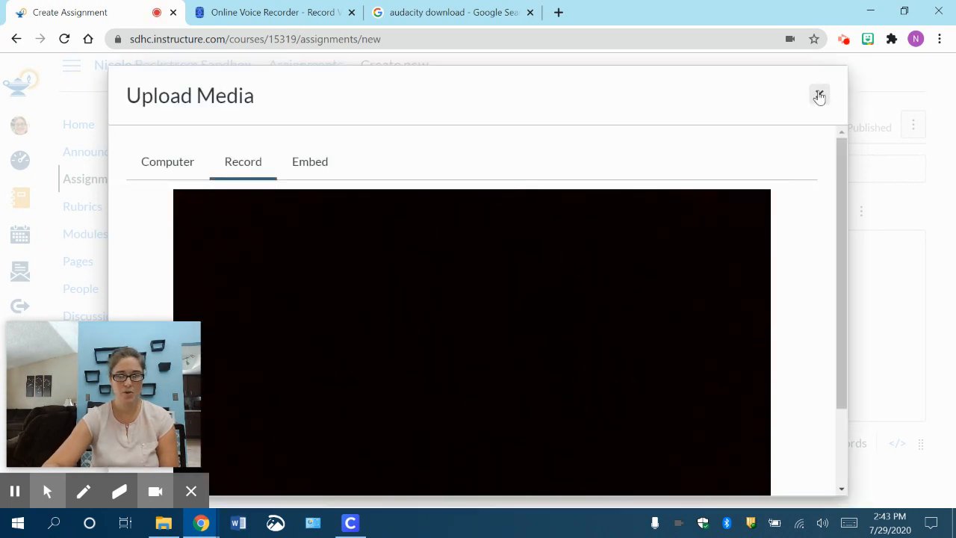
{"action": "left_click", "coordinate": [819, 96]}
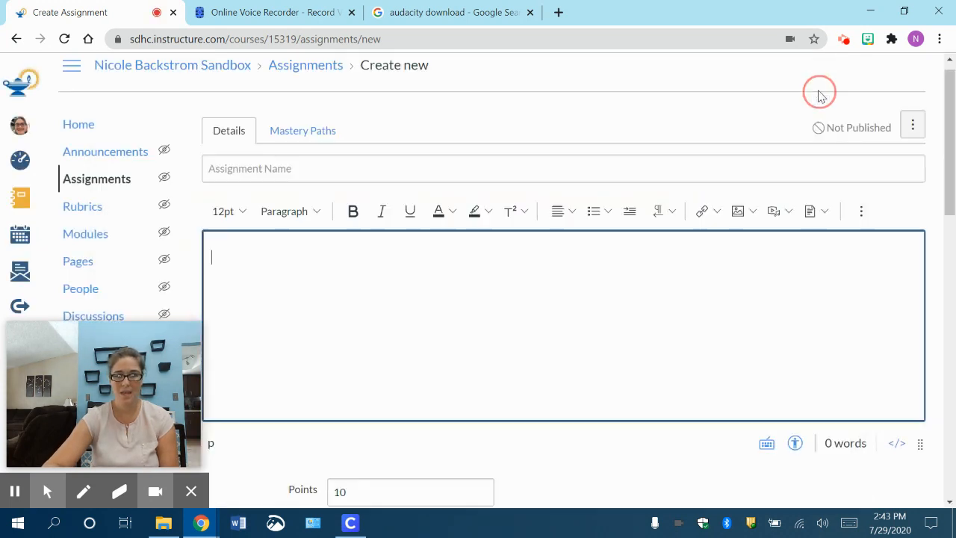
Look over the description editor's options for inserting images, links and documents.
{"action": "left_click", "coordinate": [753, 212]}
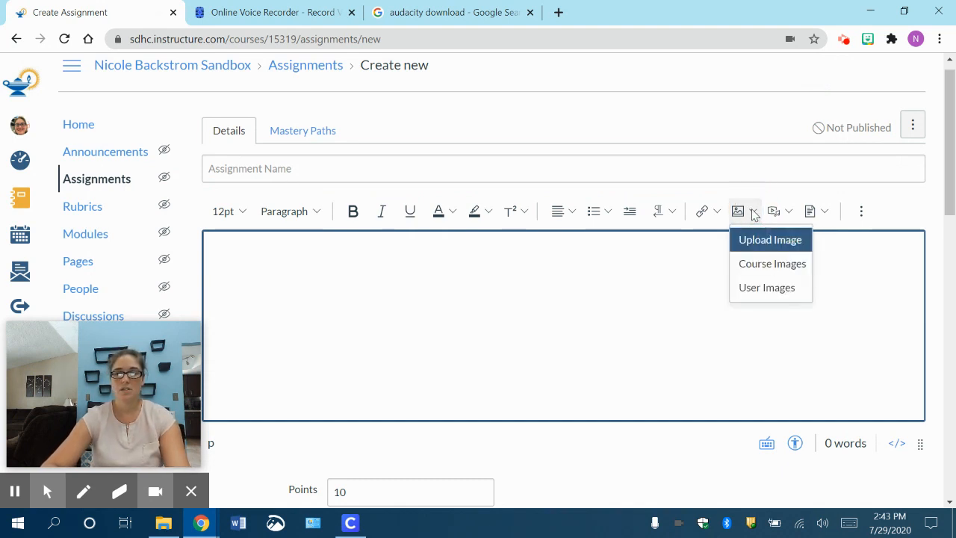
{"action": "left_click", "coordinate": [577, 304]}
{"action": "left_click", "coordinate": [715, 217]}
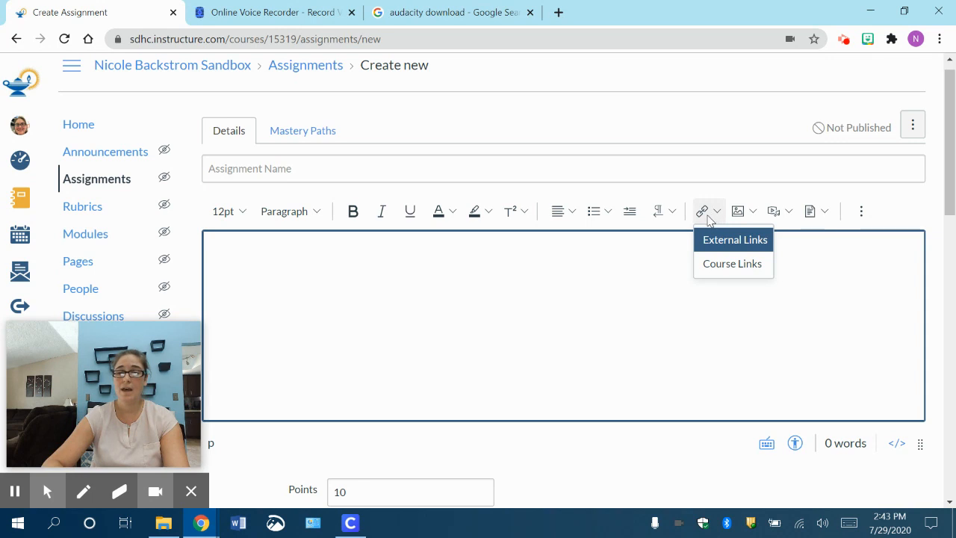
{"action": "left_click", "coordinate": [817, 212]}
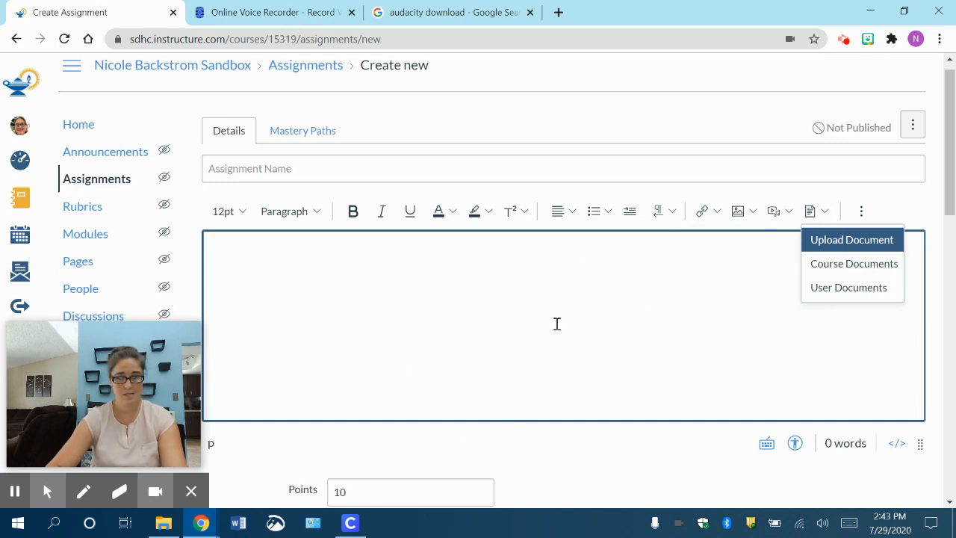
{"action": "left_click", "coordinate": [584, 331]}
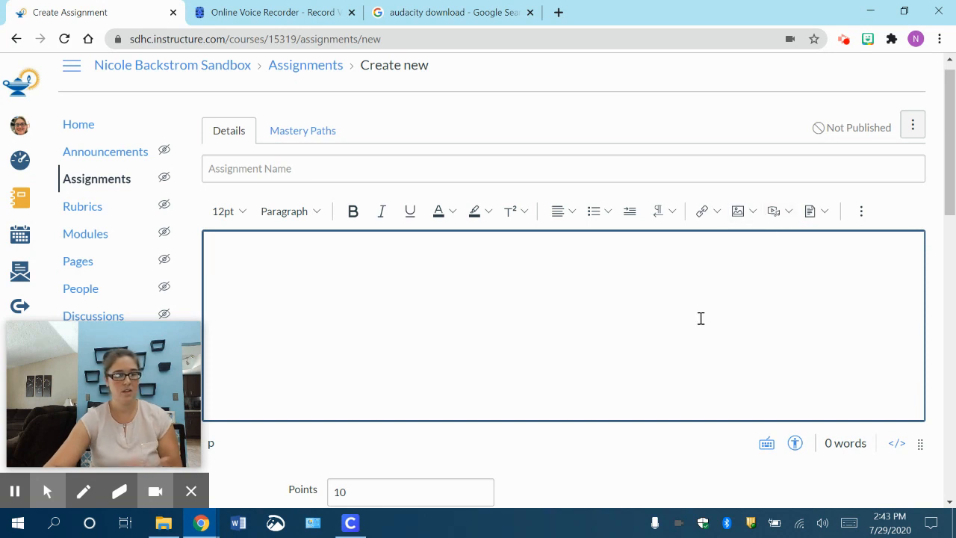
Review the assignment group choices and the grade display choices, keeping Points as the grade display.
{"action": "scroll", "coordinate": [700, 318], "scroll_direction": "down", "scroll_amount": 1}
{"action": "scroll", "coordinate": [701, 318], "scroll_direction": "down", "scroll_amount": 3}
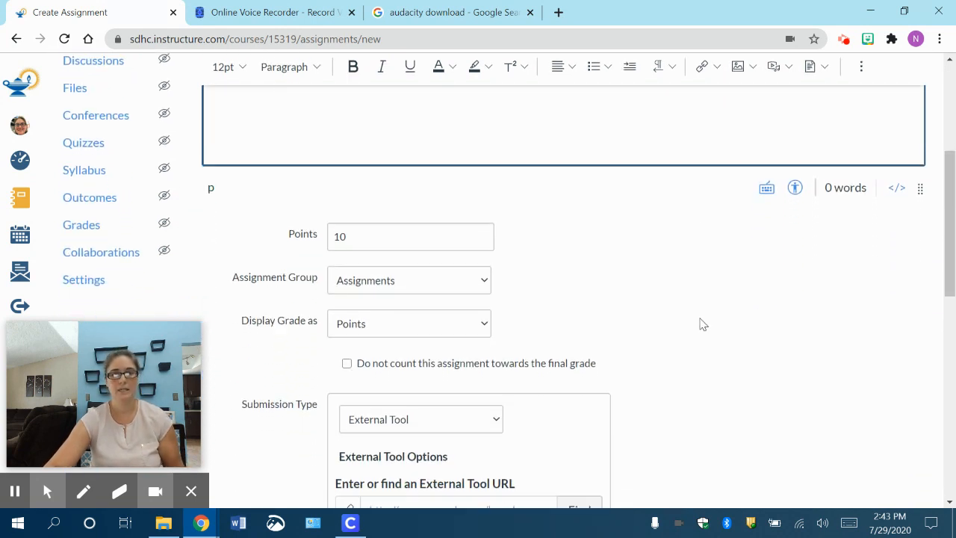
{"action": "scroll", "coordinate": [702, 323], "scroll_direction": "down", "scroll_amount": 1}
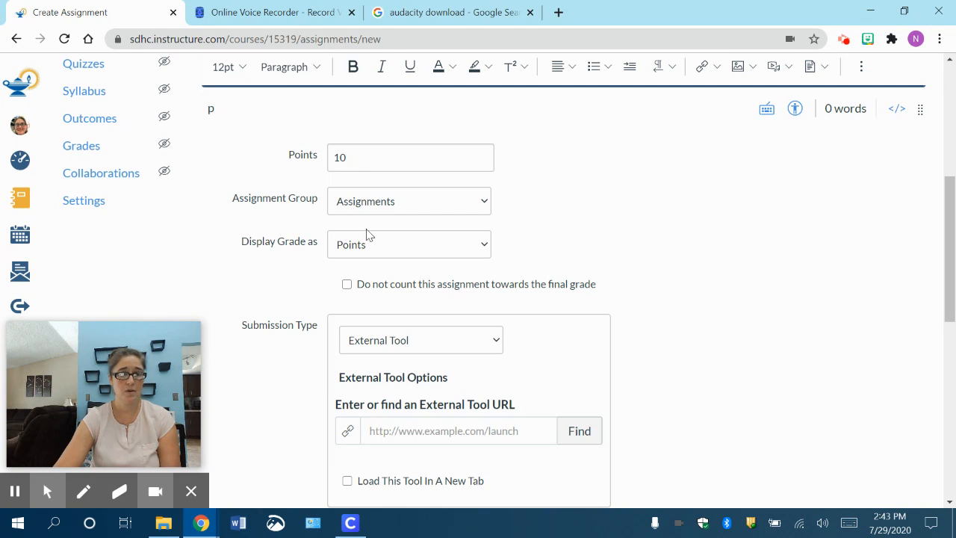
{"action": "left_click", "coordinate": [441, 210]}
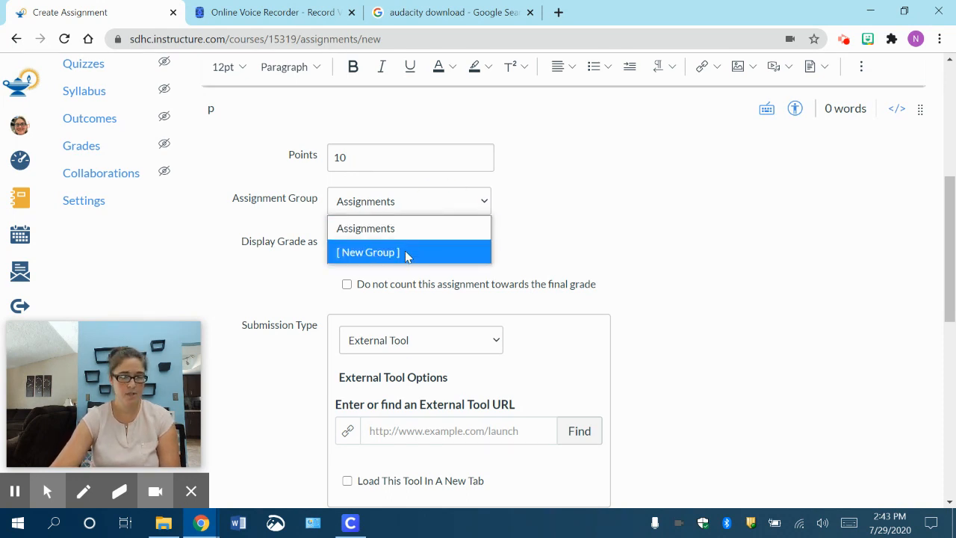
{"action": "left_click", "coordinate": [543, 213]}
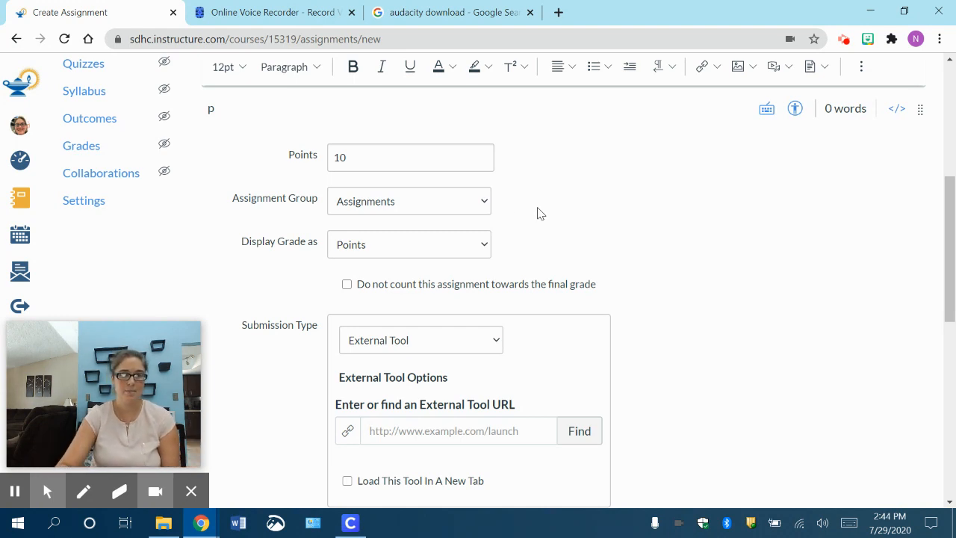
{"action": "left_click", "coordinate": [448, 251]}
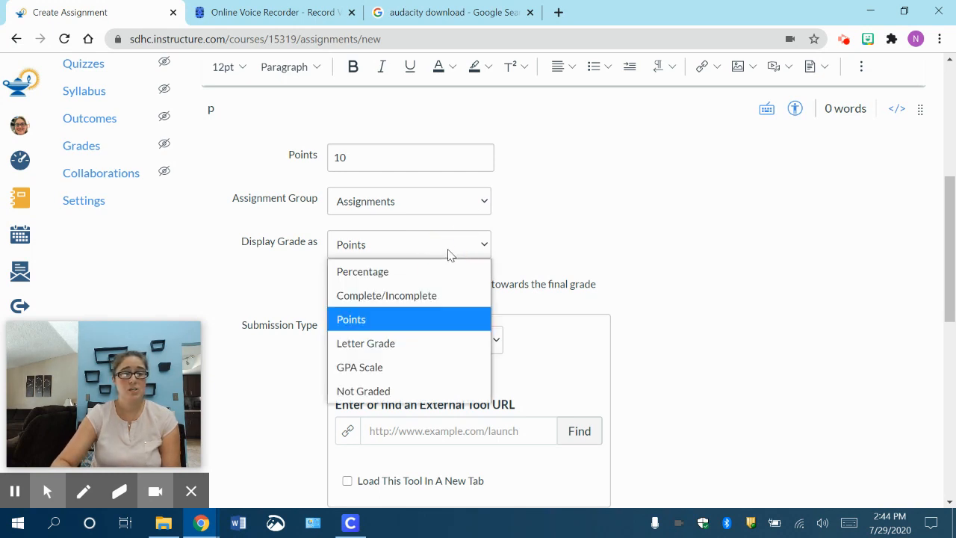
{"action": "left_click", "coordinate": [389, 321]}
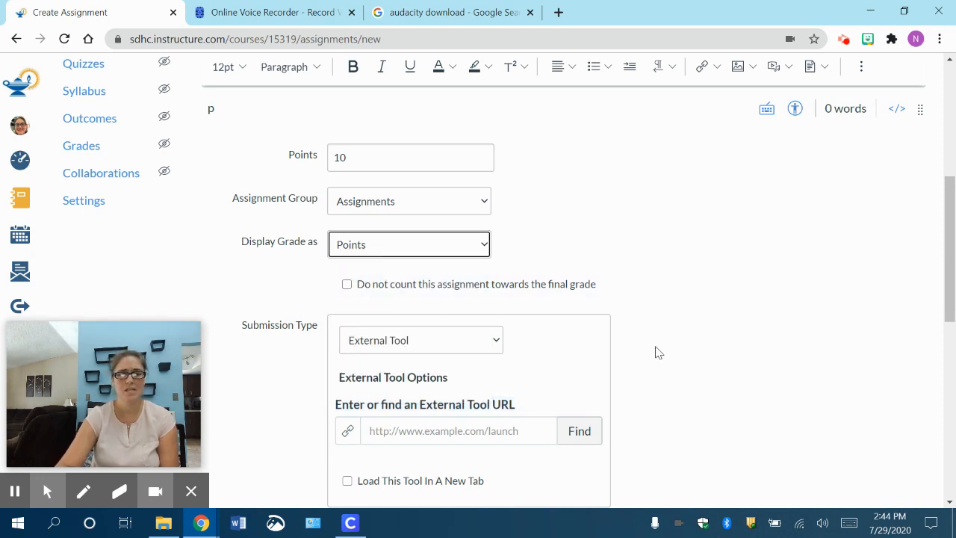
Review the submission type choices and set the assignment's submission type to Online.
{"action": "scroll", "coordinate": [657, 352], "scroll_direction": "down", "scroll_amount": 2}
{"action": "scroll", "coordinate": [657, 352], "scroll_direction": "down", "scroll_amount": 2}
{"action": "scroll", "coordinate": [657, 352], "scroll_direction": "up", "scroll_amount": 1}
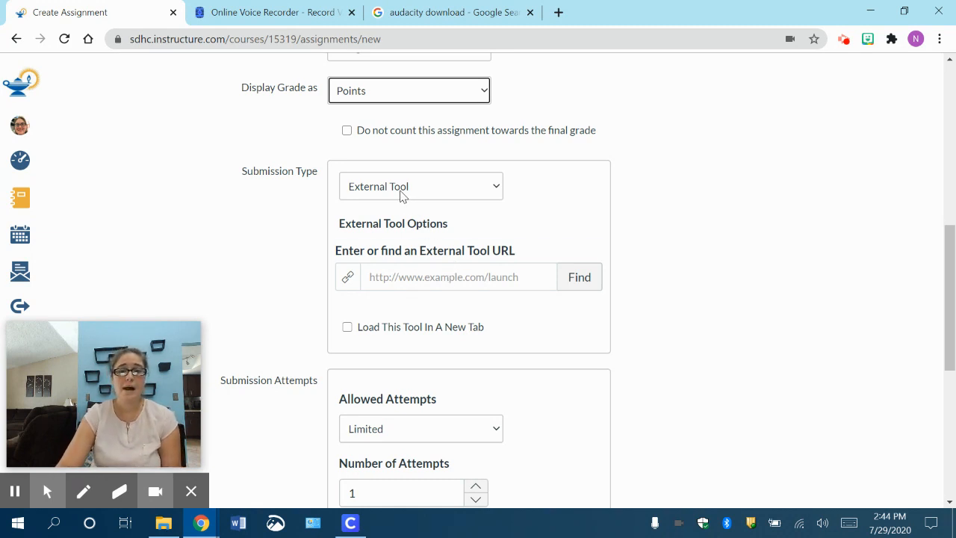
{"action": "left_click", "coordinate": [456, 196]}
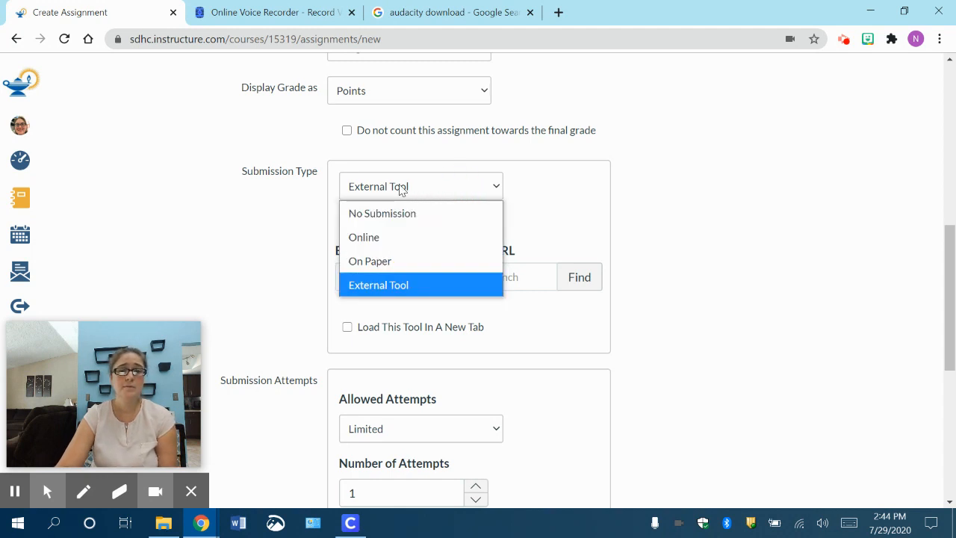
{"action": "left_click", "coordinate": [737, 198]}
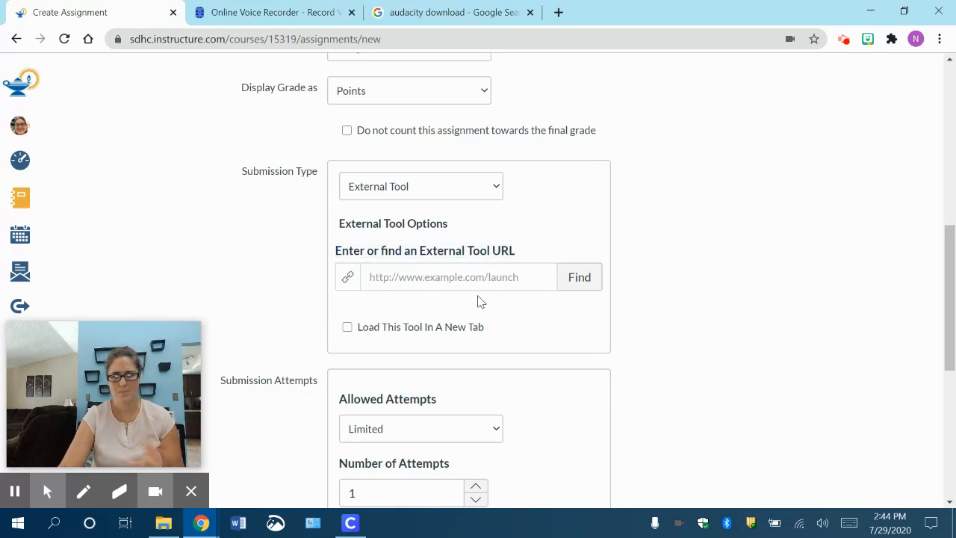
{"action": "left_click", "coordinate": [470, 193]}
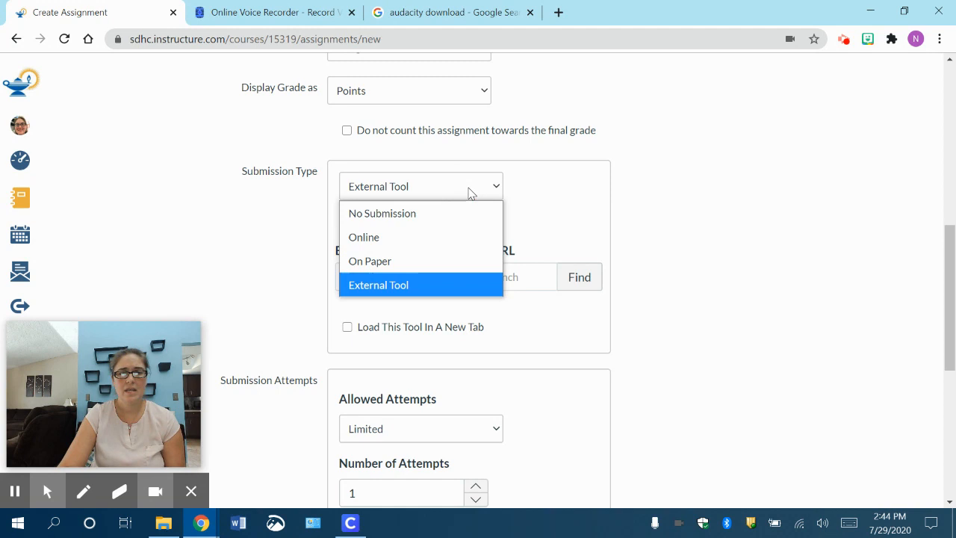
{"action": "left_click", "coordinate": [390, 239]}
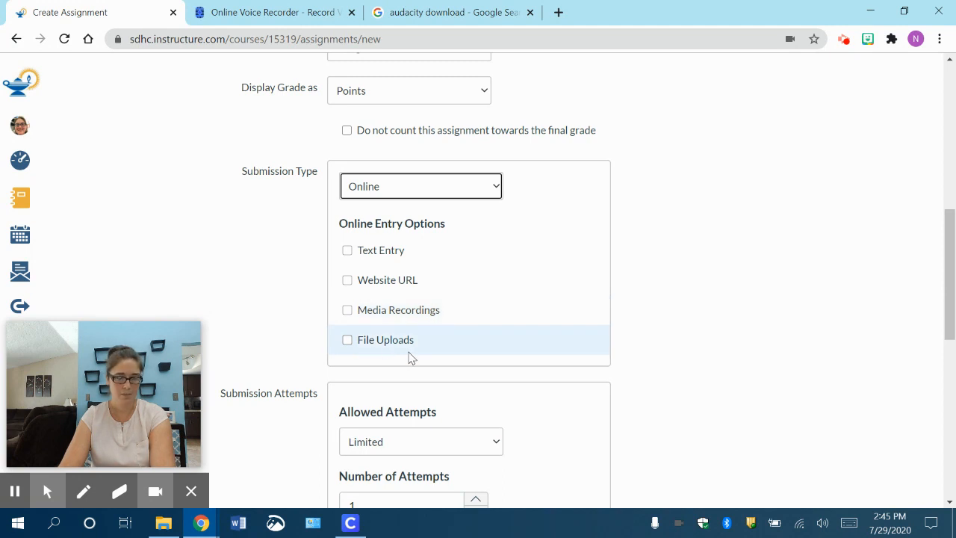
Allow Media Recordings as an online entry option, switching File Uploads on and off again.
{"action": "left_click", "coordinate": [347, 311]}
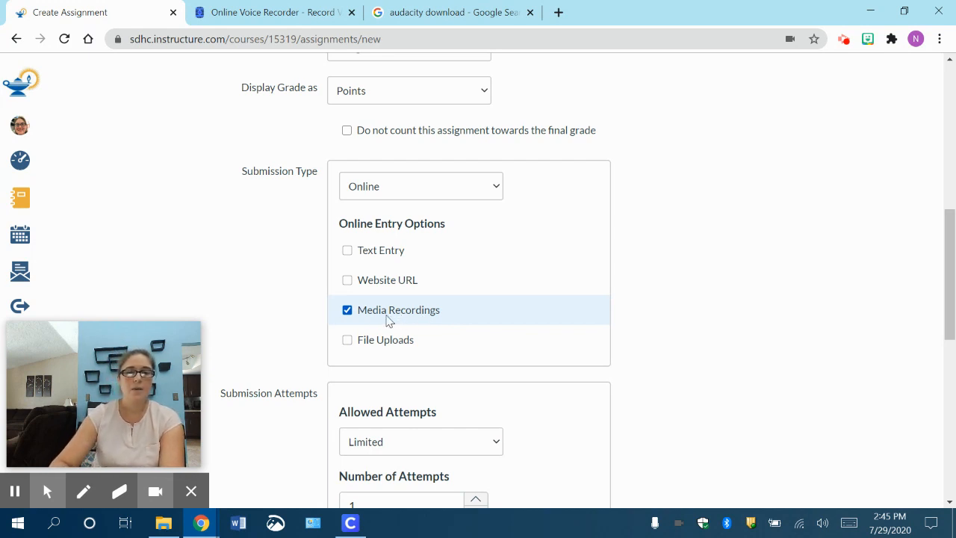
{"action": "left_click", "coordinate": [348, 341]}
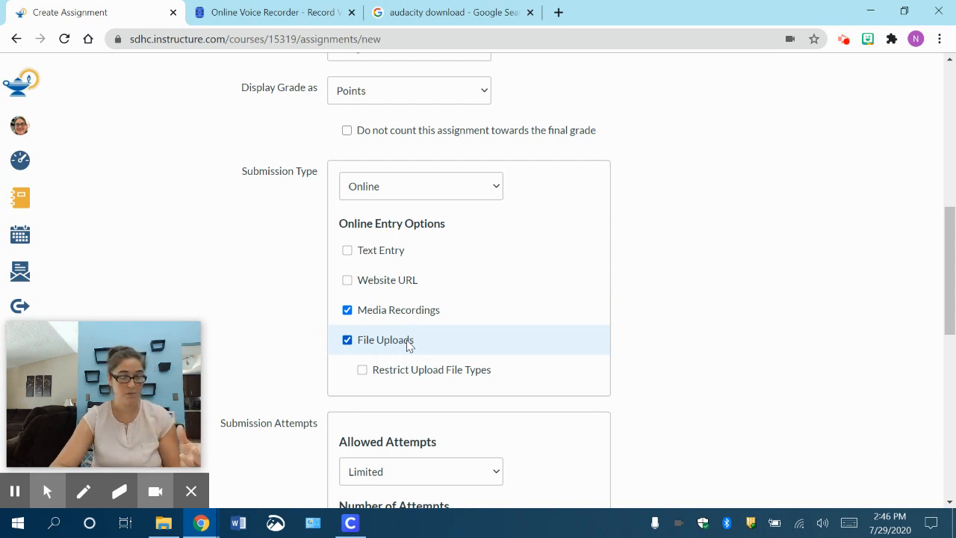
{"action": "left_click", "coordinate": [348, 341]}
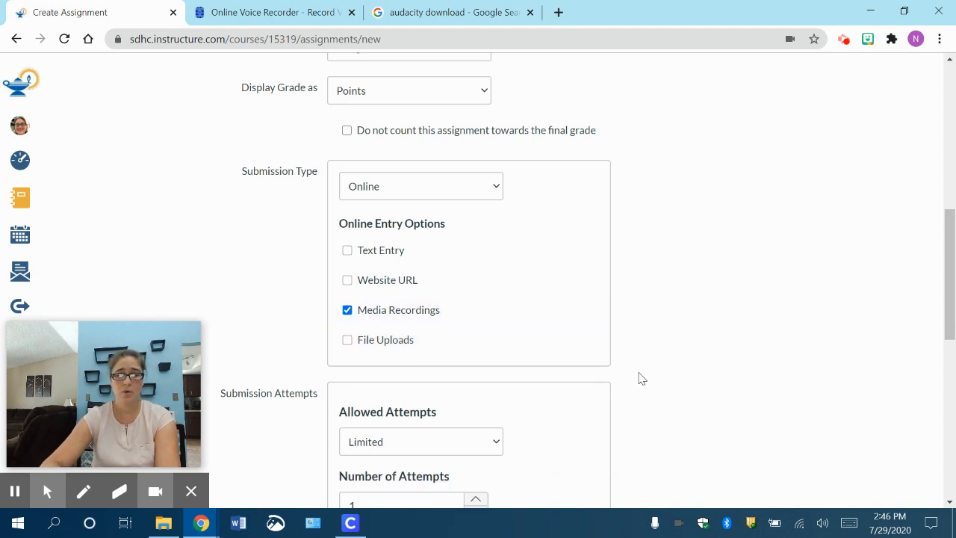
Set the assignment's allowed submission attempts to Unlimited.
{"action": "scroll", "coordinate": [639, 378], "scroll_direction": "down", "scroll_amount": 2}
{"action": "scroll", "coordinate": [638, 378], "scroll_direction": "down", "scroll_amount": 2}
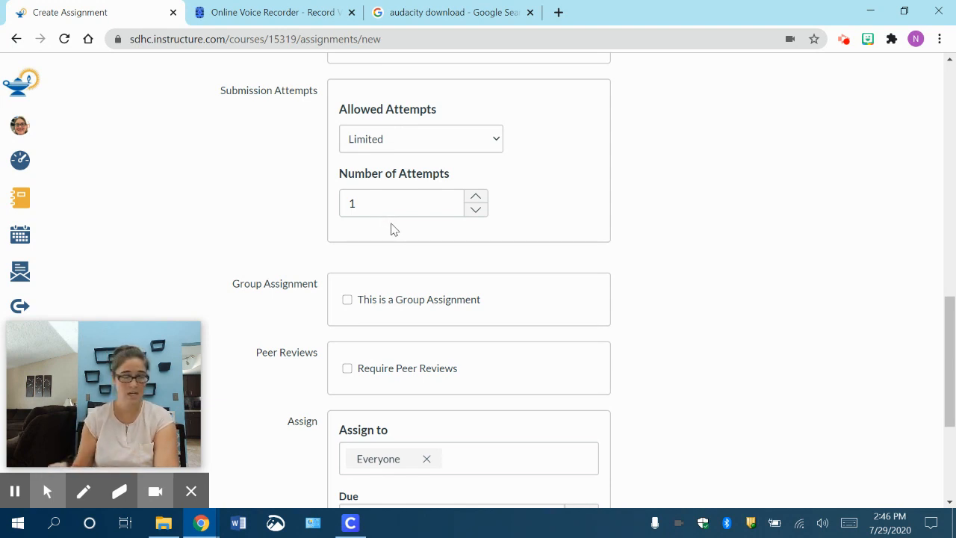
{"action": "left_click", "coordinate": [495, 142]}
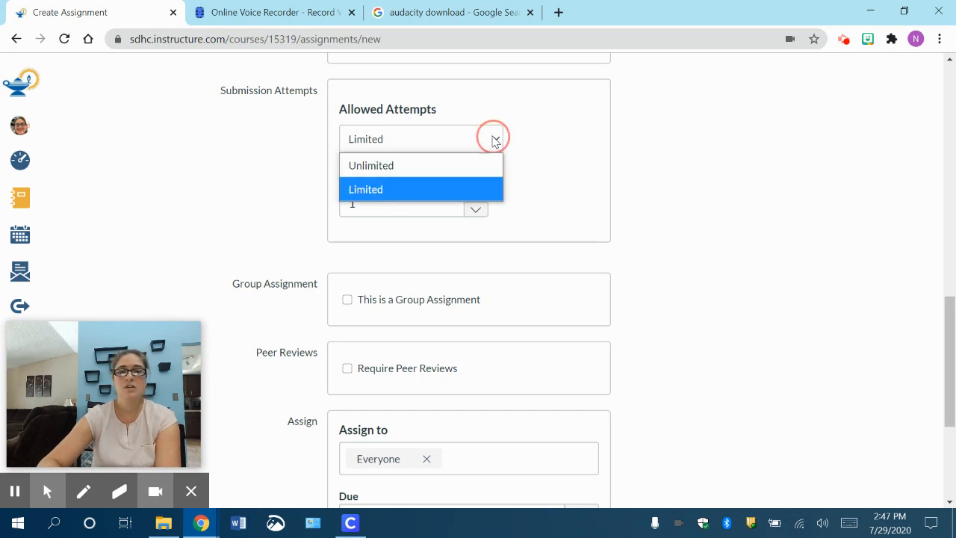
{"action": "left_click", "coordinate": [458, 166]}
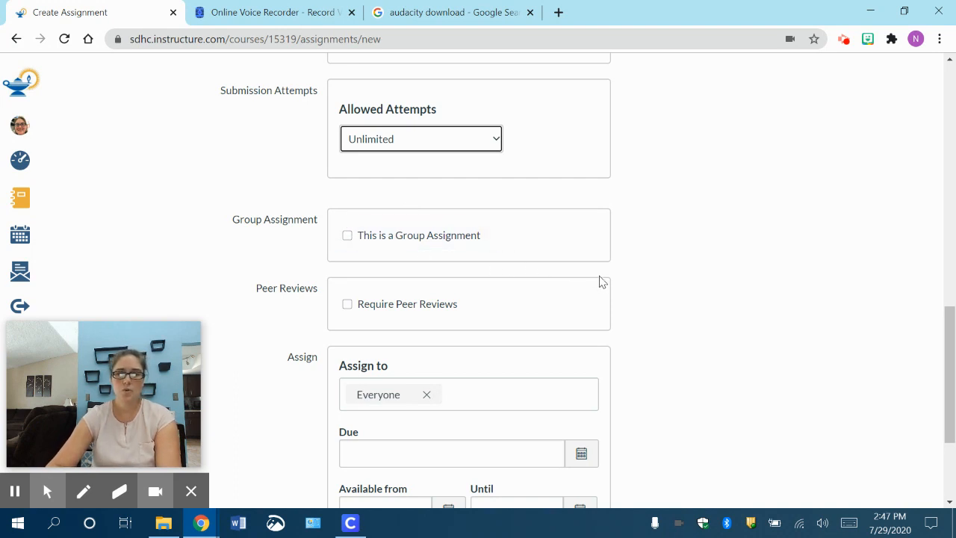
Examine the group, peer review, assignee and date settings, and view the assignment's Mastery Paths.
{"action": "scroll", "coordinate": [603, 284], "scroll_direction": "down", "scroll_amount": 1}
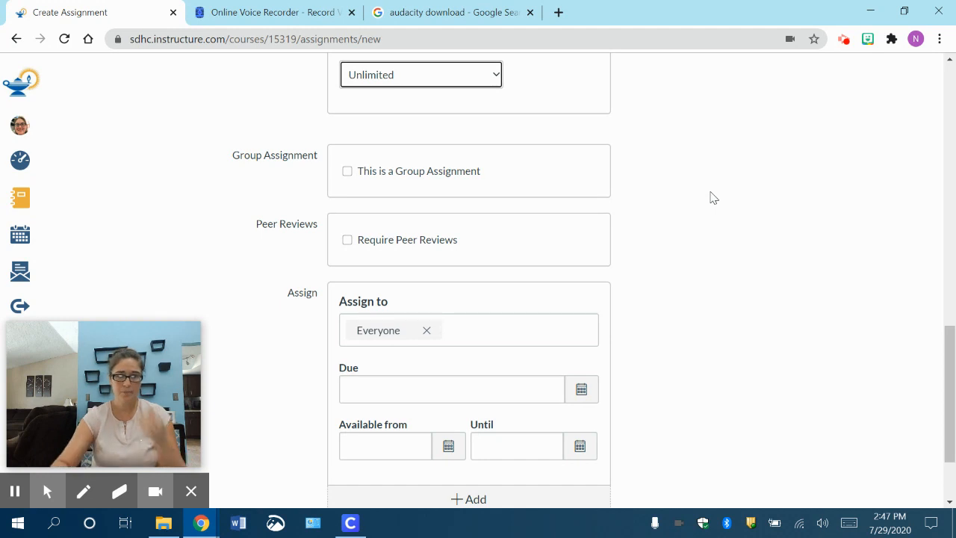
{"action": "scroll", "coordinate": [699, 321], "scroll_direction": "down", "scroll_amount": 2}
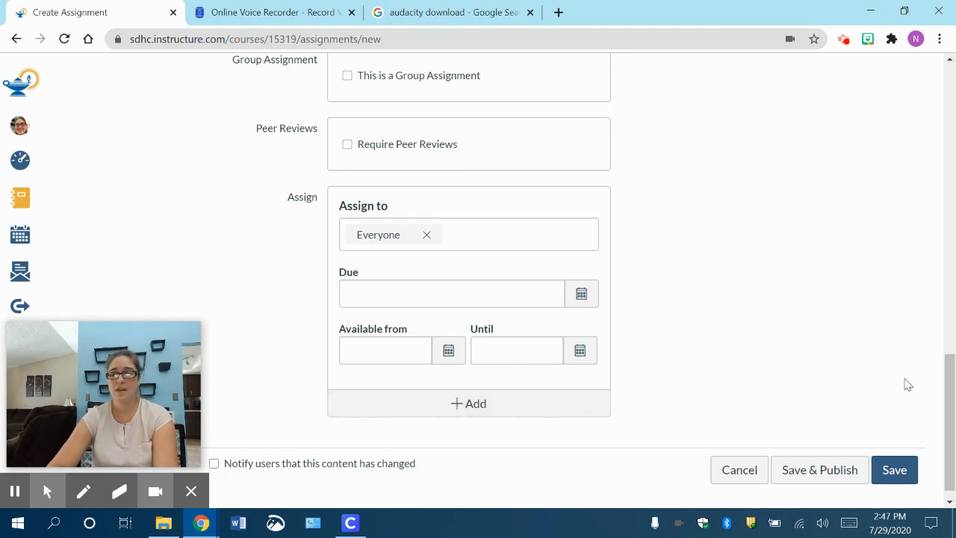
{"action": "scroll", "coordinate": [858, 257], "scroll_direction": "up", "scroll_amount": 15}
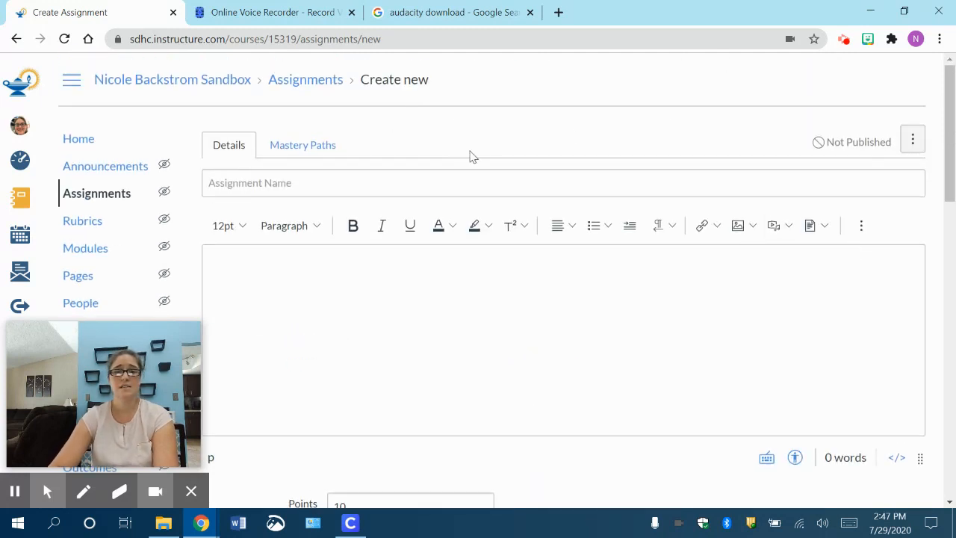
{"action": "left_click", "coordinate": [321, 150]}
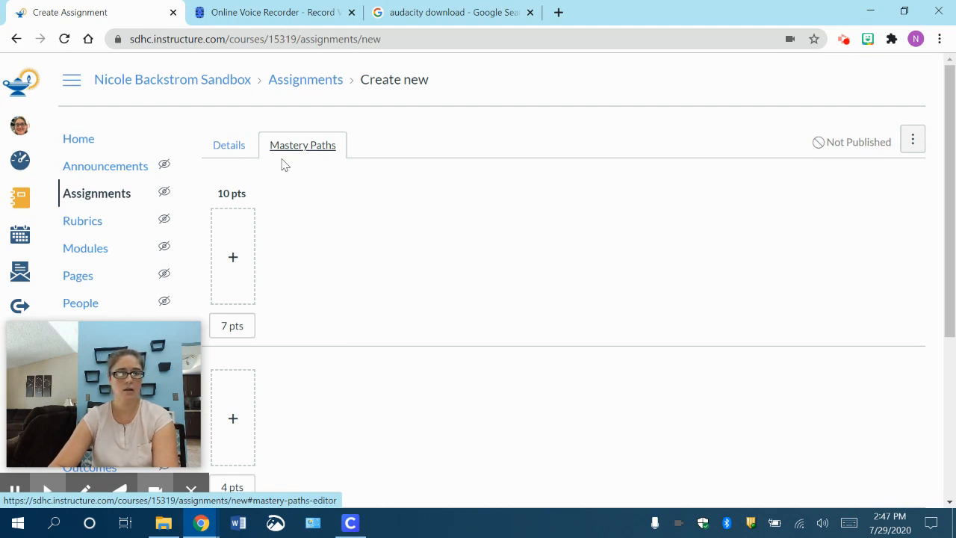
{"action": "left_click", "coordinate": [230, 147]}
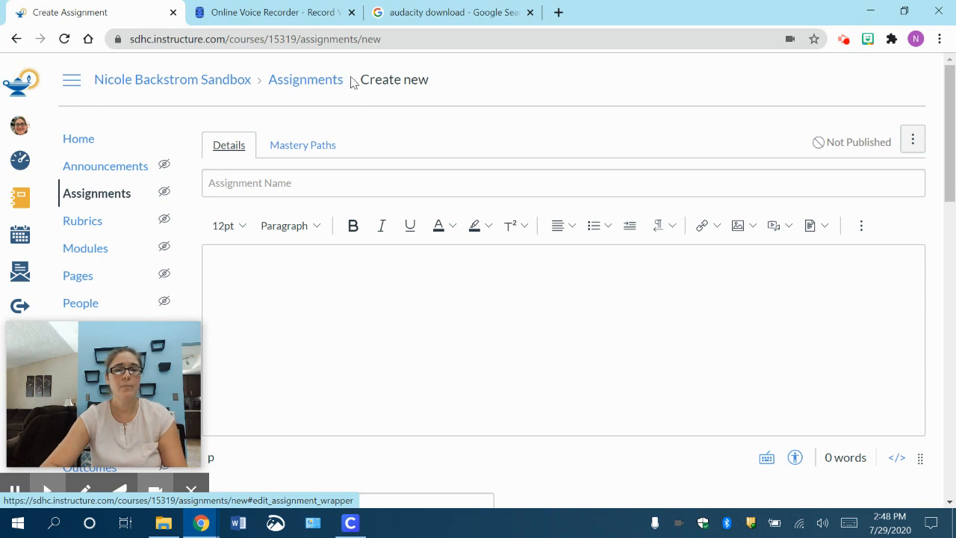
Leave the new assignment without saving it and look through the course's list of assignments.
{"action": "left_click", "coordinate": [325, 83]}
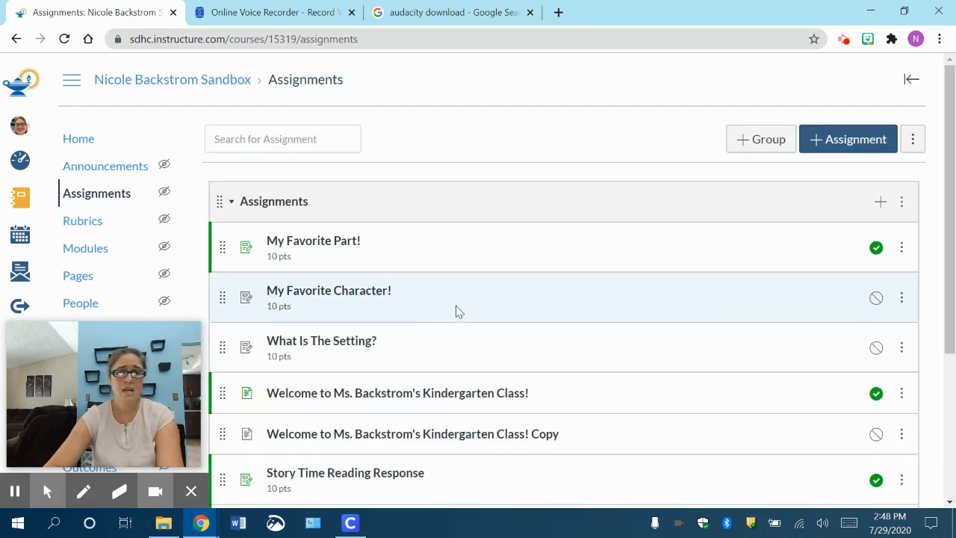
{"action": "scroll", "coordinate": [458, 312], "scroll_direction": "down", "scroll_amount": 3}
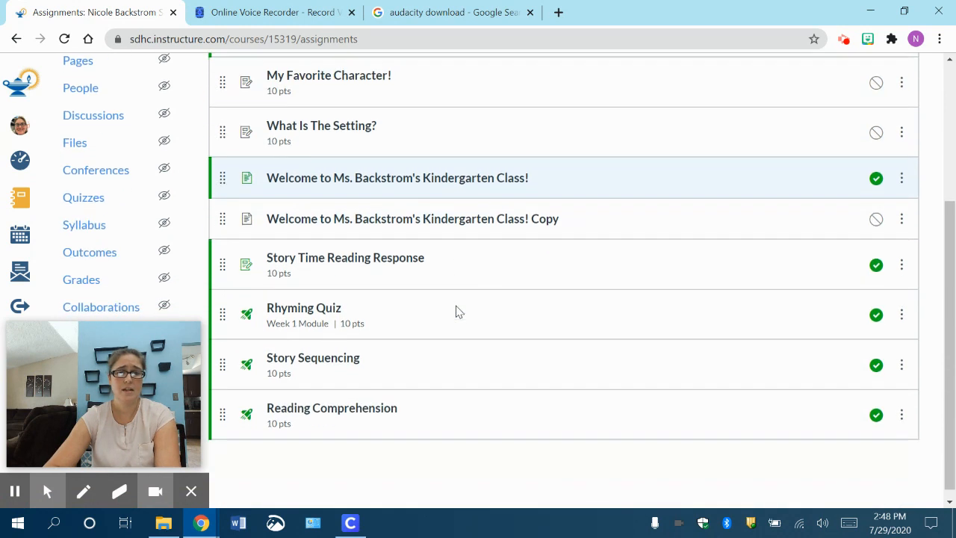
{"action": "scroll", "coordinate": [456, 311], "scroll_direction": "up", "scroll_amount": 3}
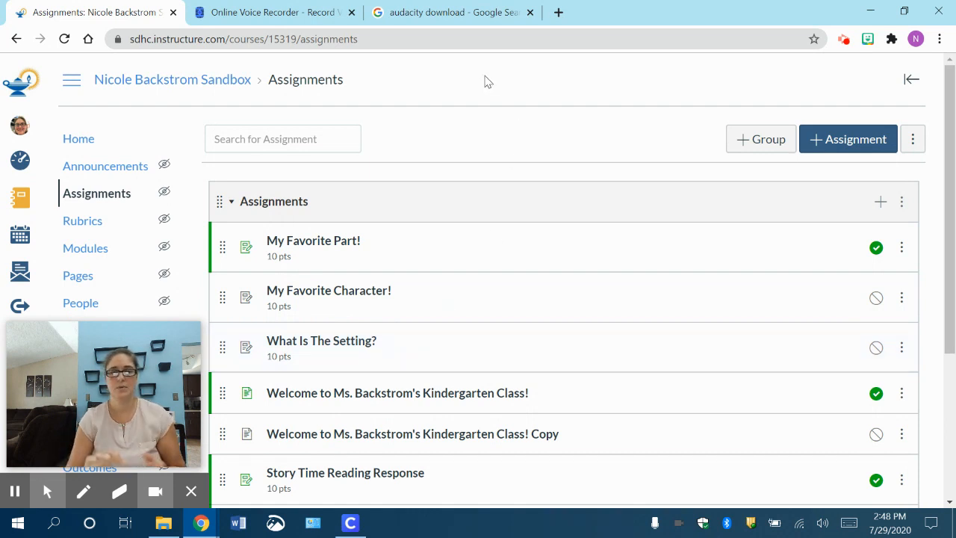
{"action": "mouse_move", "coordinate": [85, 341]}
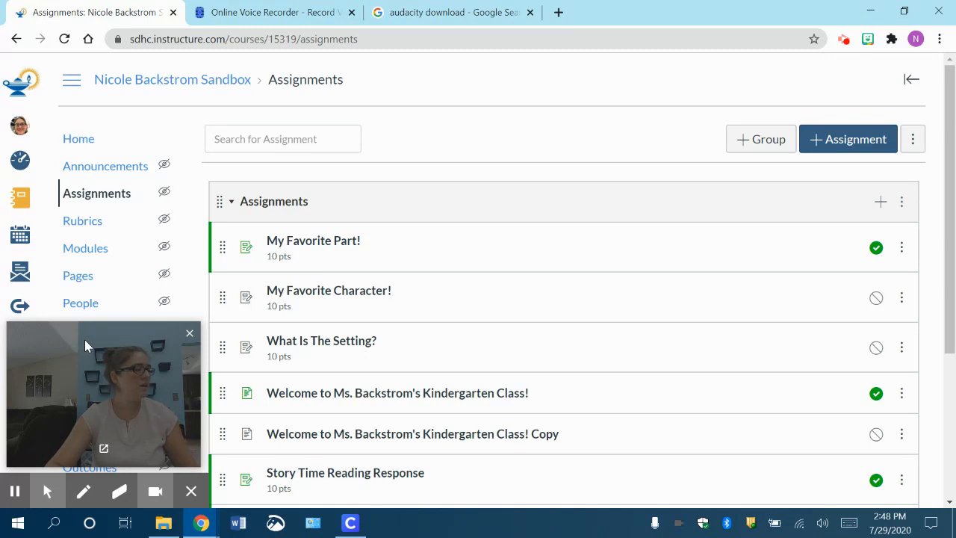
{"action": "left_click_drag", "start_coordinate": [85, 339], "coordinate": [831, 372]}
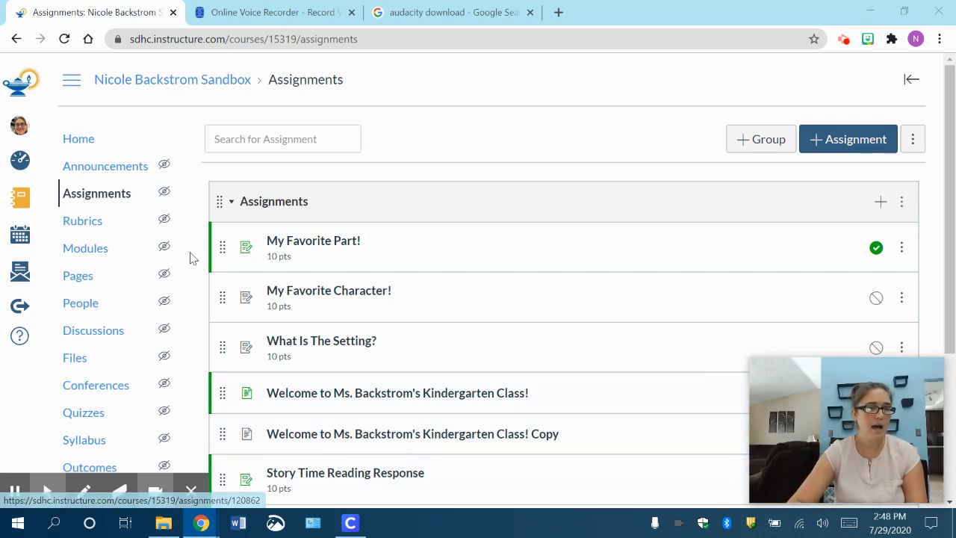
Open the Story Sequencing quiz from the course's list of quizzes.
{"action": "left_click", "coordinate": [98, 415]}
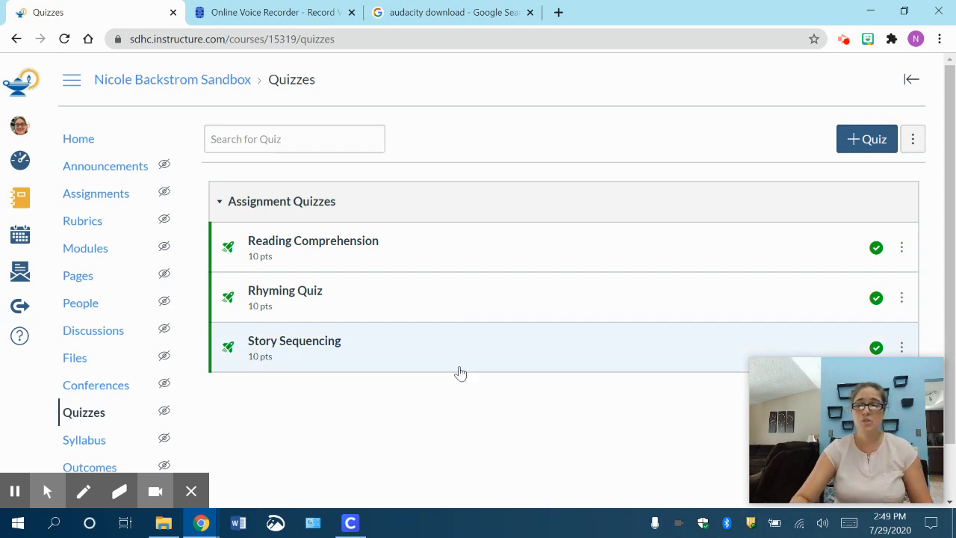
{"action": "mouse_move", "coordinate": [826, 413]}
{"action": "left_click_drag", "start_coordinate": [794, 372], "coordinate": [45, 336]}
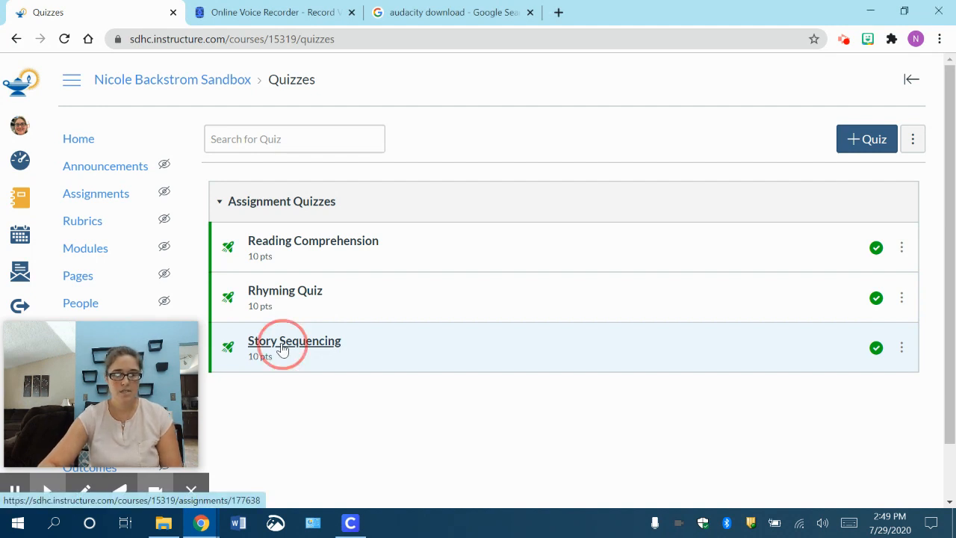
{"action": "left_click", "coordinate": [282, 348]}
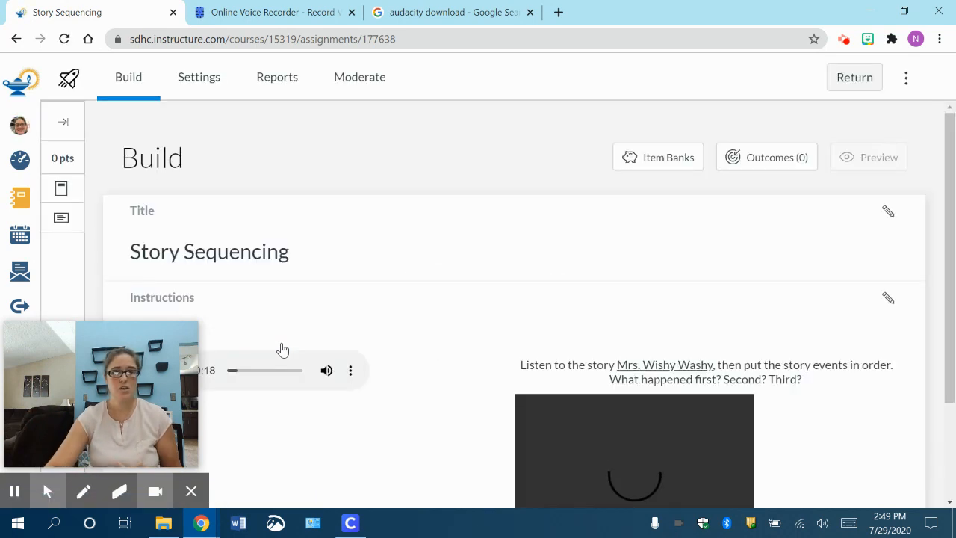
Examine the quiz's instructions with their embedded audio and video, and the question on putting the story pictures in order.
{"action": "scroll", "coordinate": [497, 291], "scroll_direction": "down", "scroll_amount": 2}
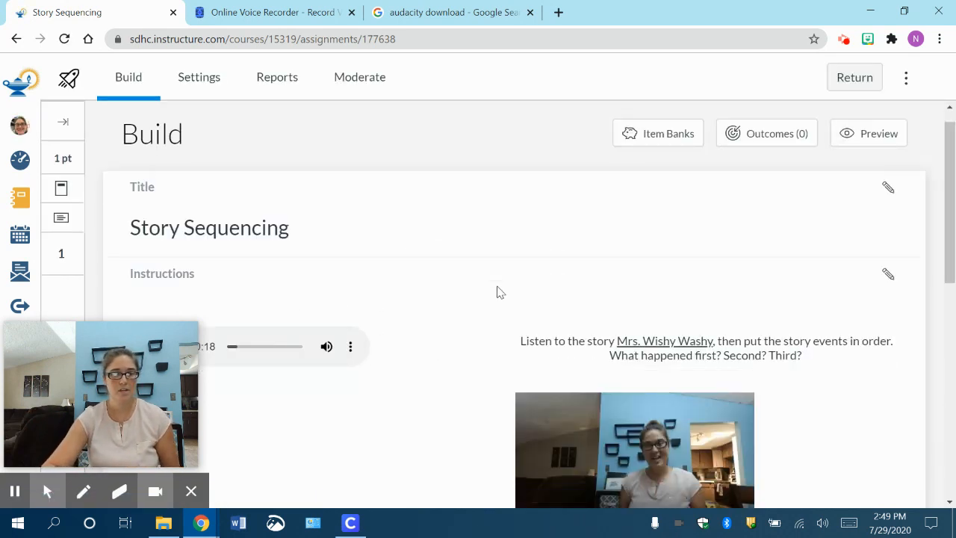
{"action": "scroll", "coordinate": [499, 292], "scroll_direction": "up", "scroll_amount": 2}
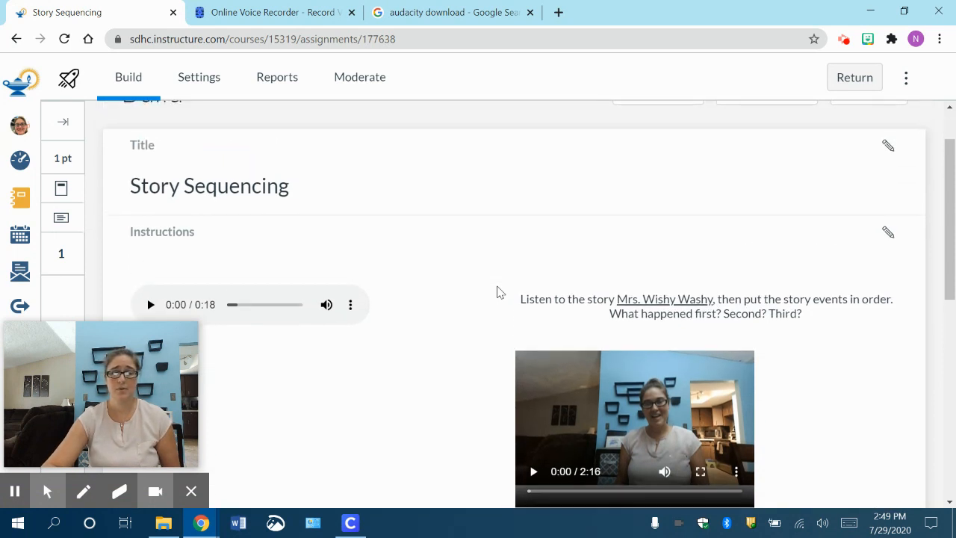
{"action": "scroll", "coordinate": [498, 291], "scroll_direction": "down", "scroll_amount": 1}
{"action": "scroll", "coordinate": [499, 291], "scroll_direction": "down", "scroll_amount": 1}
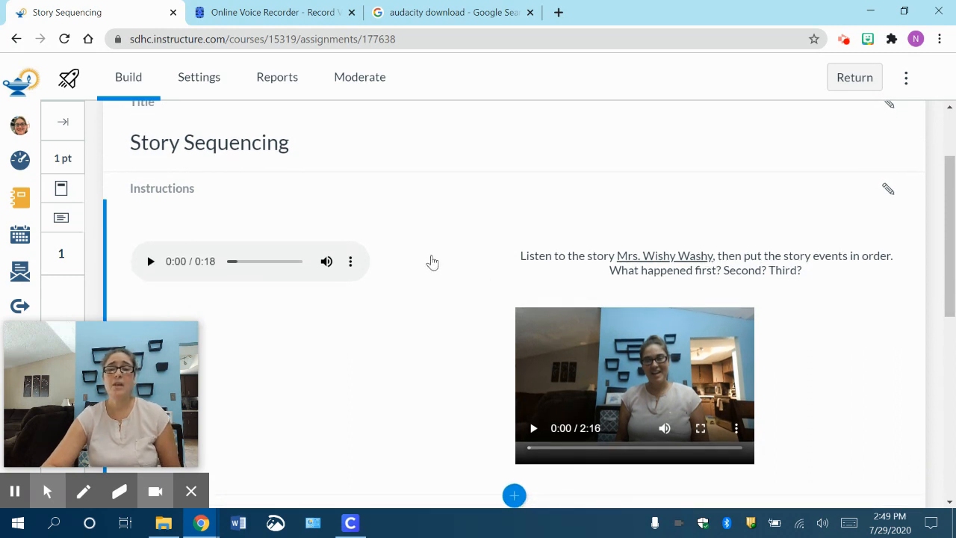
{"action": "scroll", "coordinate": [456, 311], "scroll_direction": "down", "scroll_amount": 1}
{"action": "scroll", "coordinate": [456, 310], "scroll_direction": "up", "scroll_amount": 2}
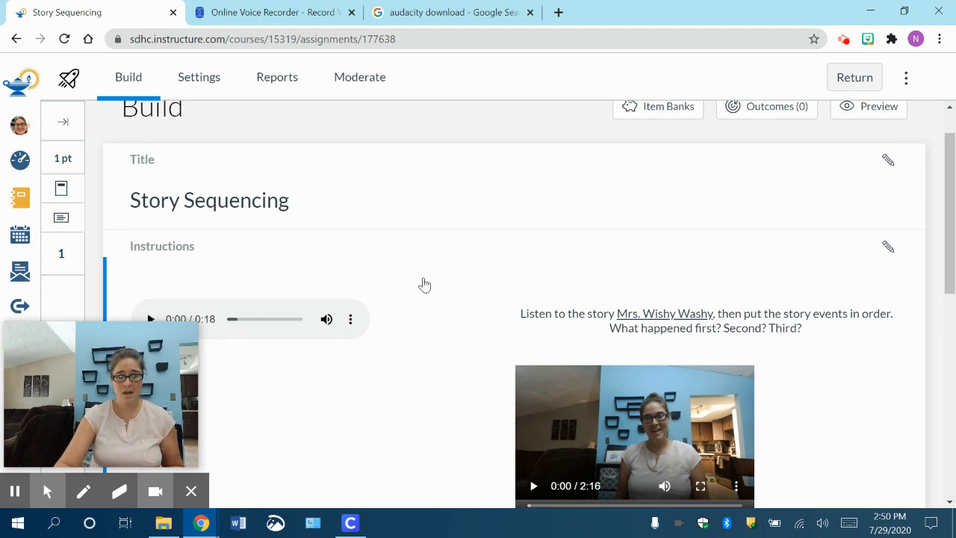
{"action": "scroll", "coordinate": [422, 289], "scroll_direction": "down", "scroll_amount": 1}
{"action": "scroll", "coordinate": [422, 289], "scroll_direction": "down", "scroll_amount": 1}
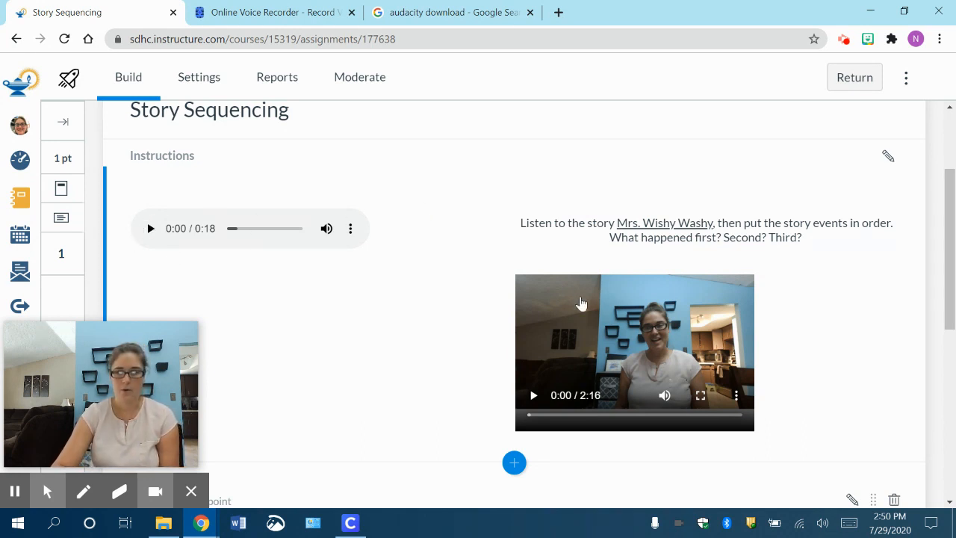
{"action": "scroll", "coordinate": [447, 218], "scroll_direction": "down", "scroll_amount": 3}
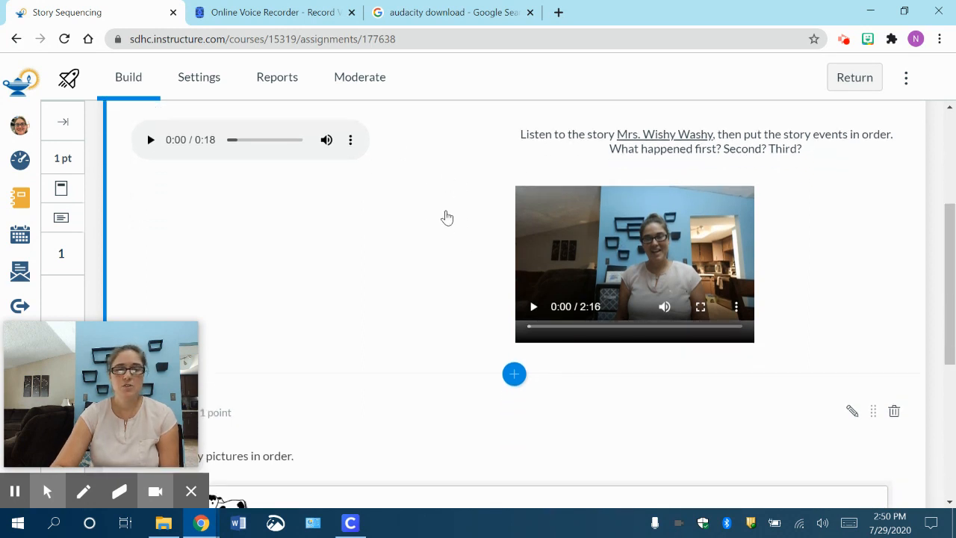
{"action": "scroll", "coordinate": [446, 217], "scroll_direction": "up", "scroll_amount": 3}
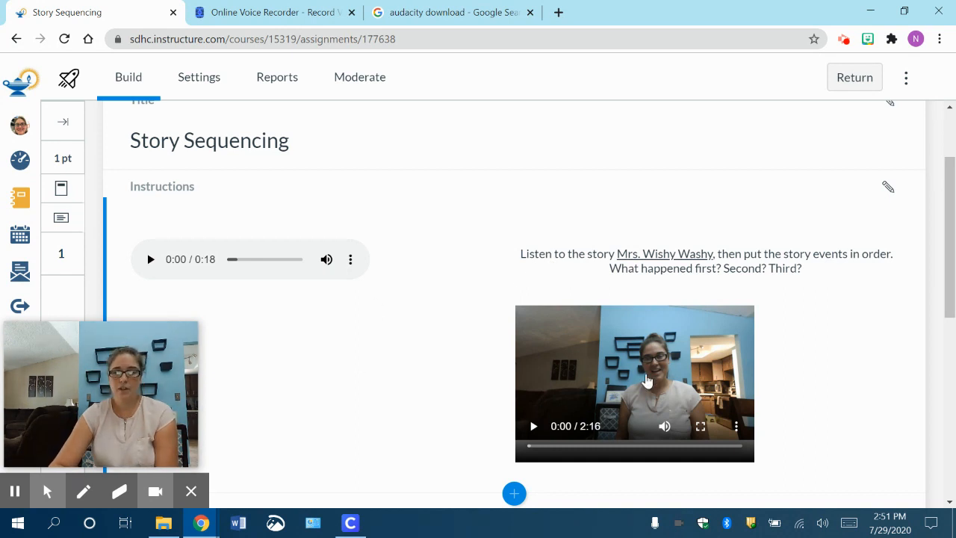
{"action": "scroll", "coordinate": [647, 374], "scroll_direction": "down", "scroll_amount": 2}
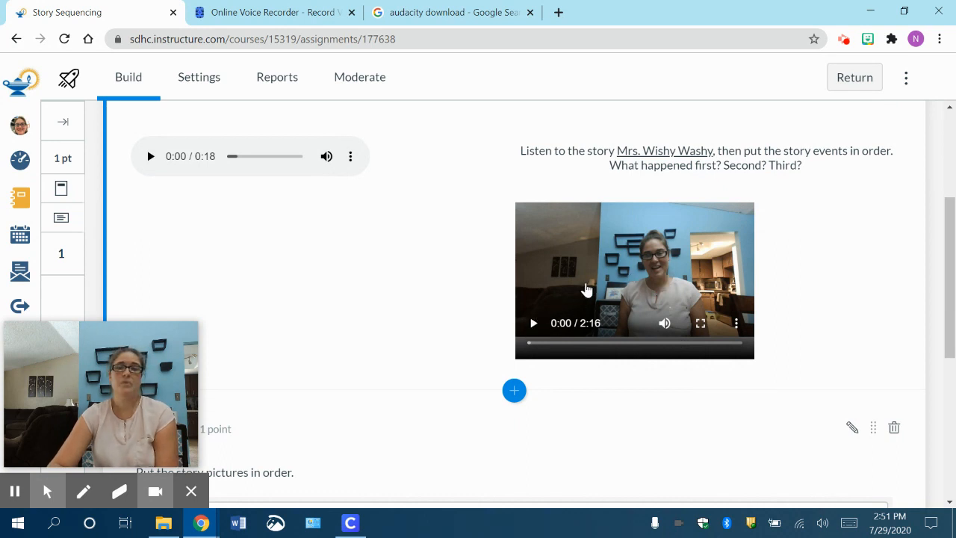
{"action": "scroll", "coordinate": [583, 290], "scroll_direction": "down", "scroll_amount": 1}
{"action": "scroll", "coordinate": [586, 290], "scroll_direction": "down", "scroll_amount": 1}
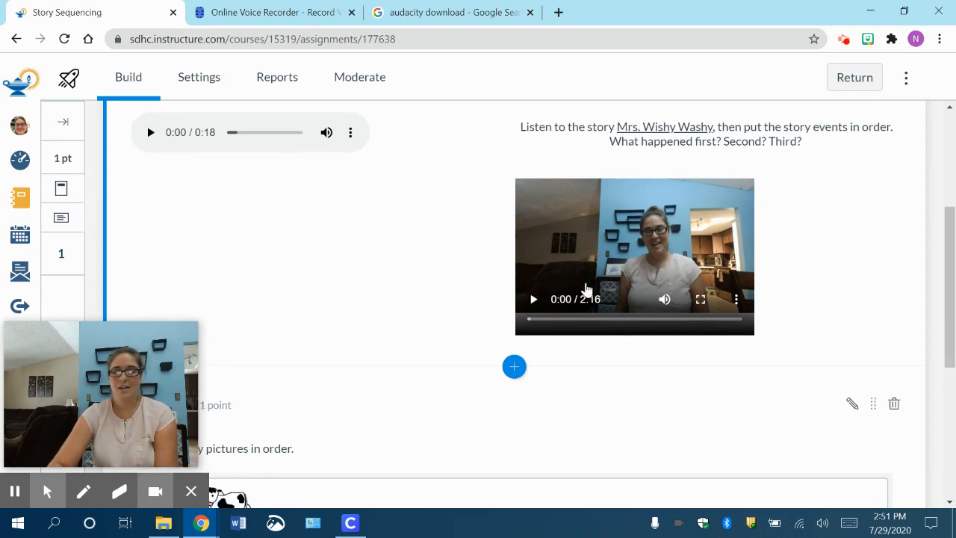
{"action": "mouse_move", "coordinate": [52, 336]}
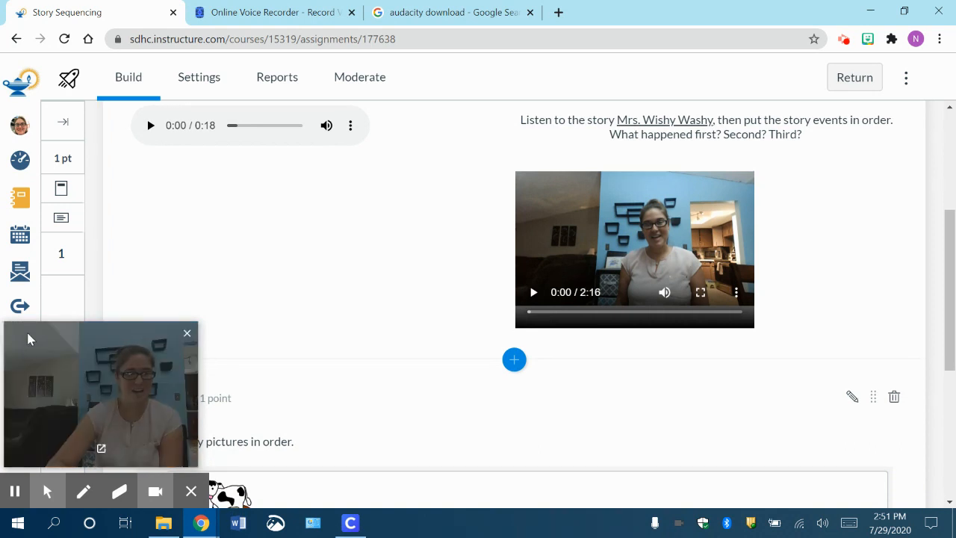
{"action": "left_click_drag", "start_coordinate": [27, 336], "coordinate": [781, 367]}
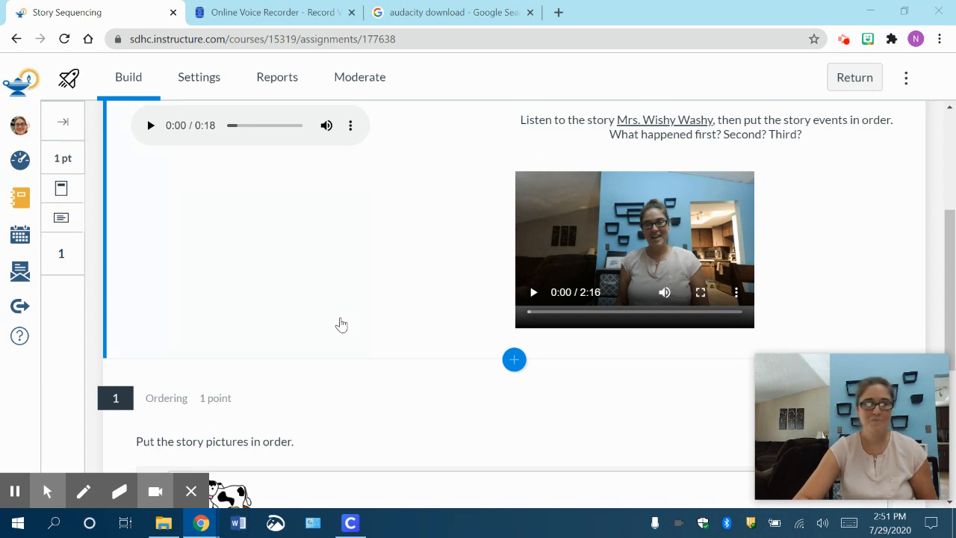
{"action": "scroll", "coordinate": [340, 324], "scroll_direction": "down", "scroll_amount": 4}
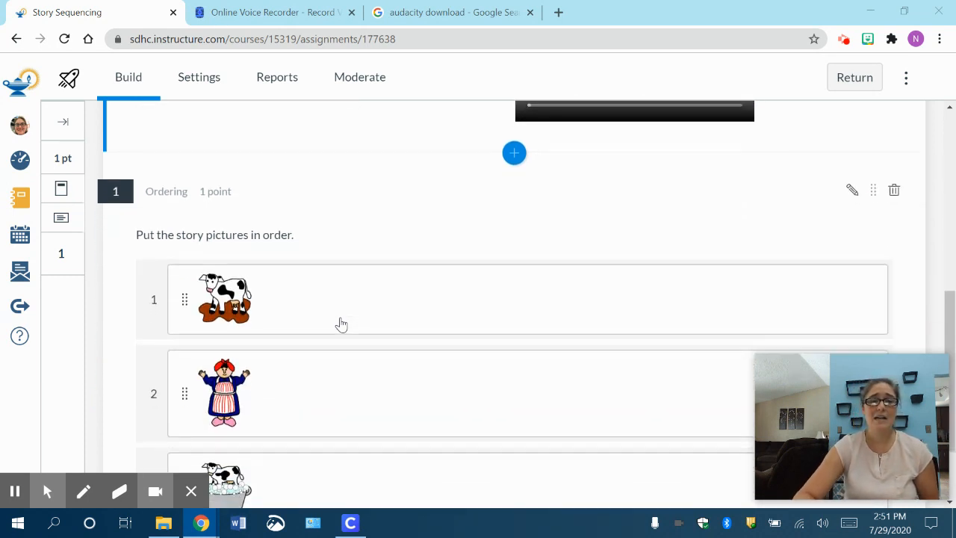
{"action": "scroll", "coordinate": [340, 323], "scroll_direction": "up", "scroll_amount": 3}
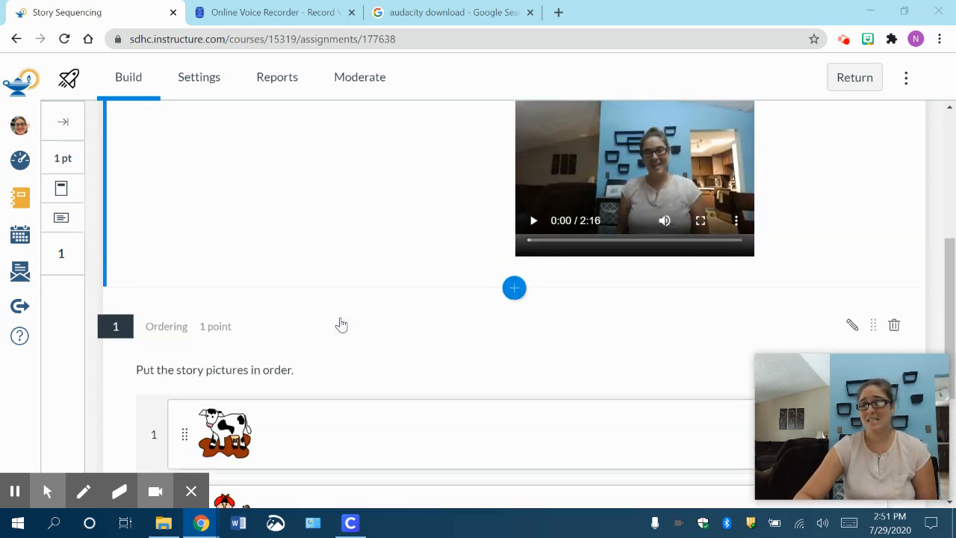
{"action": "scroll", "coordinate": [341, 324], "scroll_direction": "down", "scroll_amount": 2}
{"action": "scroll", "coordinate": [340, 323], "scroll_direction": "down", "scroll_amount": 2}
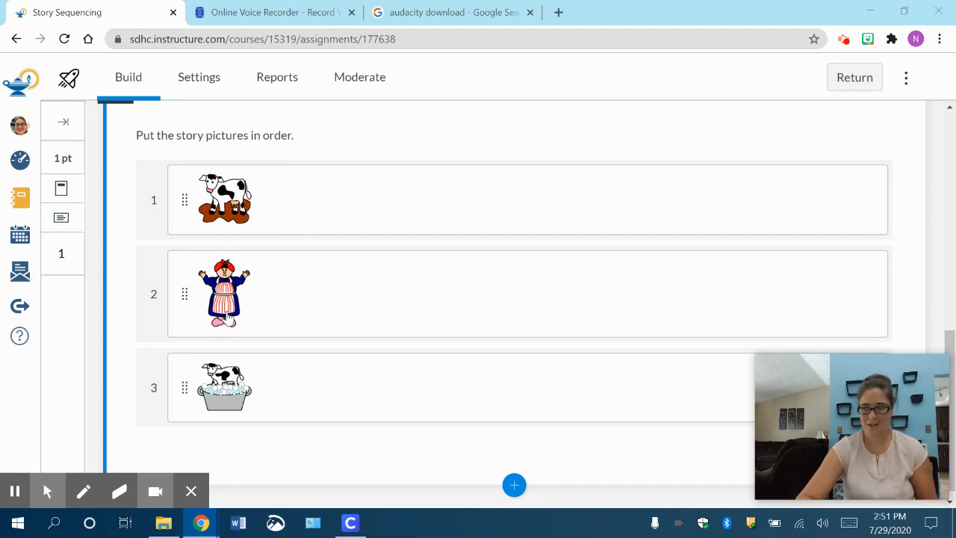
{"action": "left_click", "coordinate": [223, 386]}
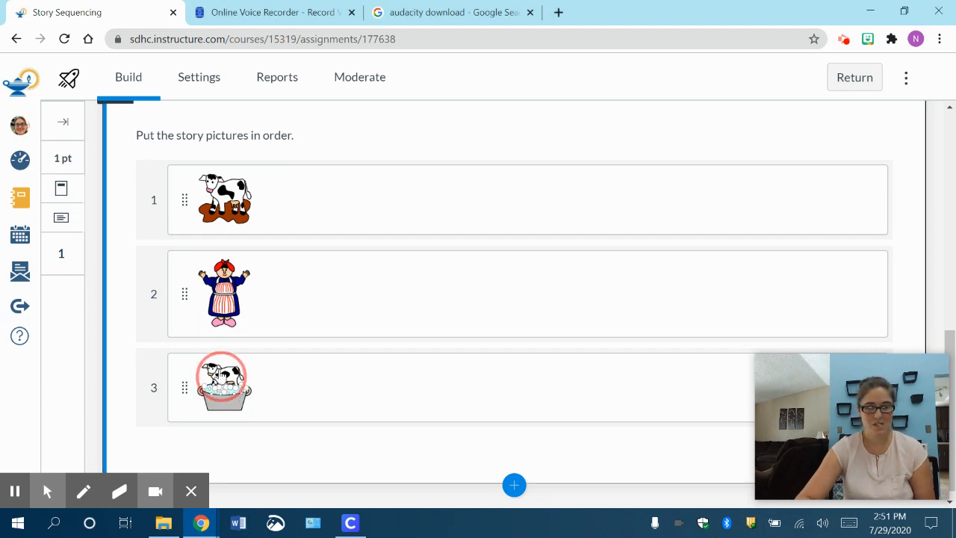
{"action": "left_click", "coordinate": [228, 234]}
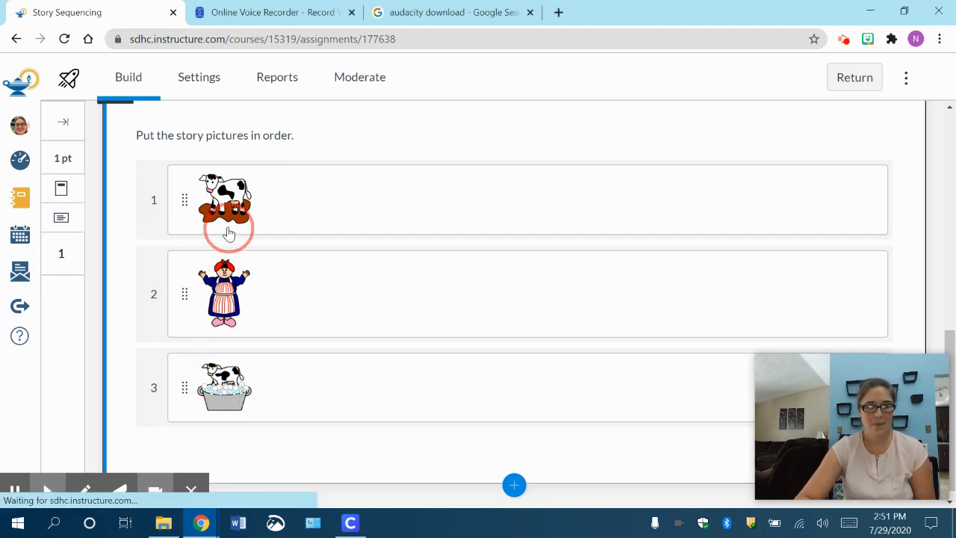
{"action": "scroll", "coordinate": [355, 375], "scroll_direction": "down", "scroll_amount": 3}
{"action": "scroll", "coordinate": [355, 375], "scroll_direction": "up", "scroll_amount": 5}
{"action": "scroll", "coordinate": [356, 376], "scroll_direction": "down", "scroll_amount": 5}
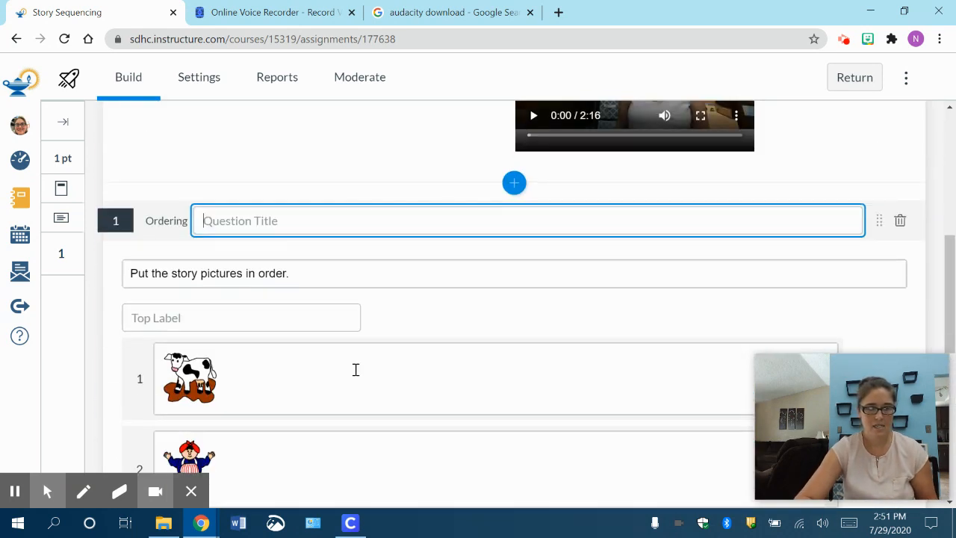
{"action": "scroll", "coordinate": [356, 376], "scroll_direction": "up", "scroll_amount": 10}
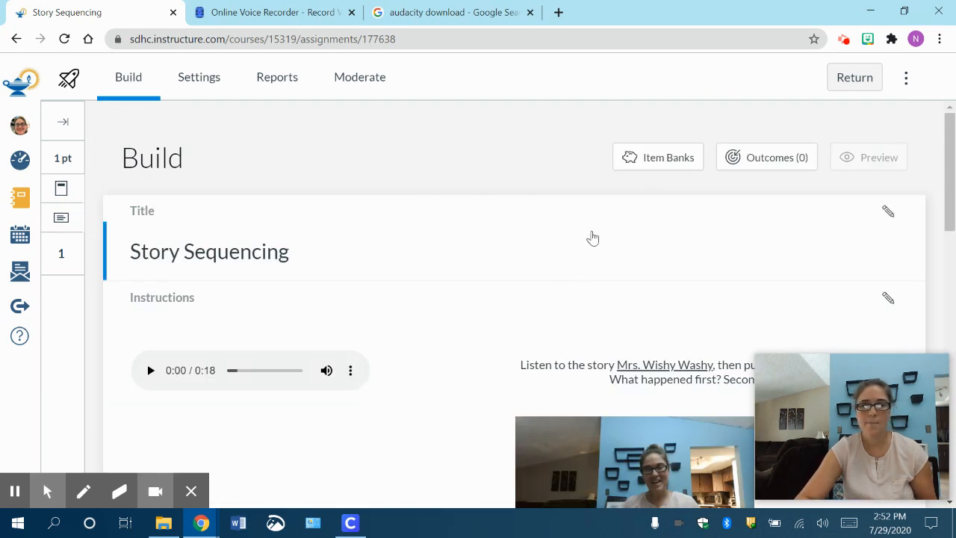
{"action": "scroll", "coordinate": [614, 238], "scroll_direction": "down", "scroll_amount": 10}
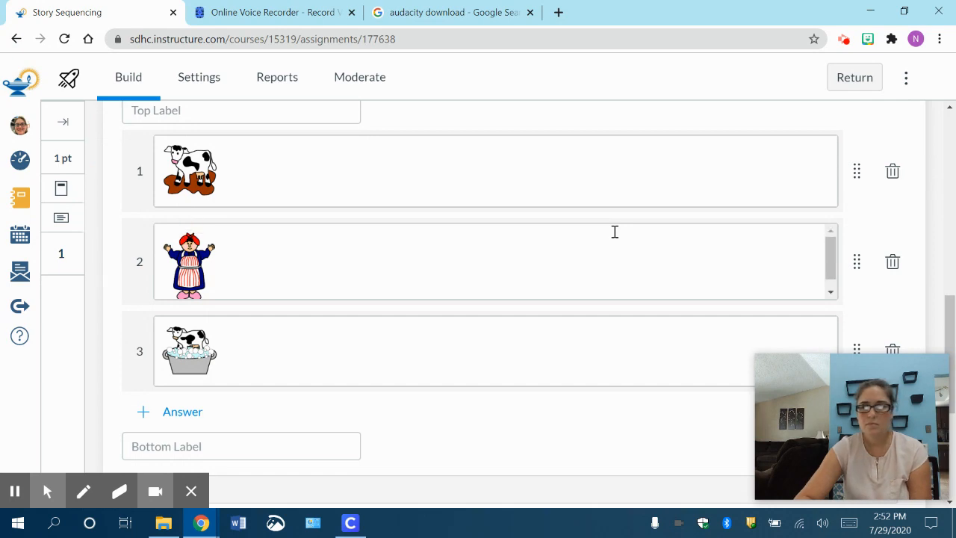
{"action": "scroll", "coordinate": [614, 233], "scroll_direction": "up", "scroll_amount": 10}
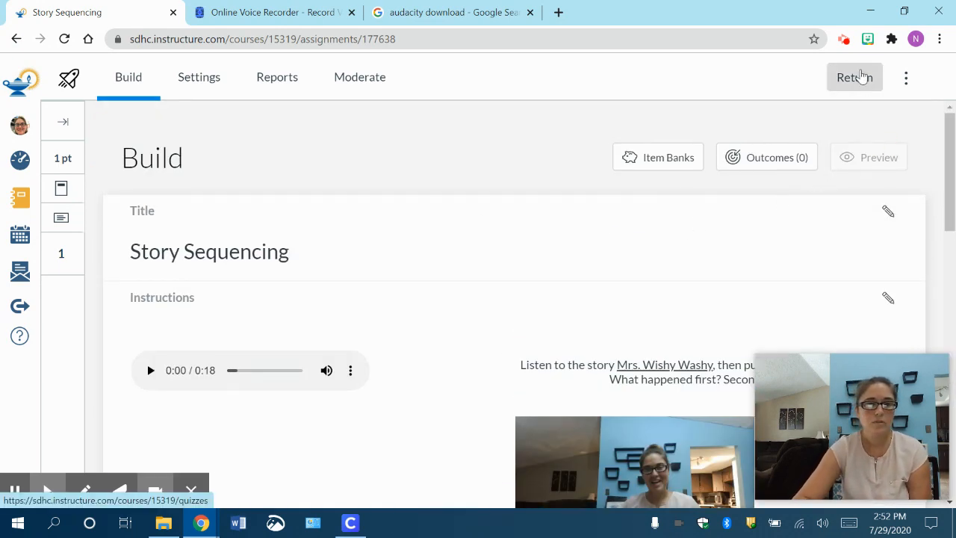
{"action": "left_click", "coordinate": [861, 76]}
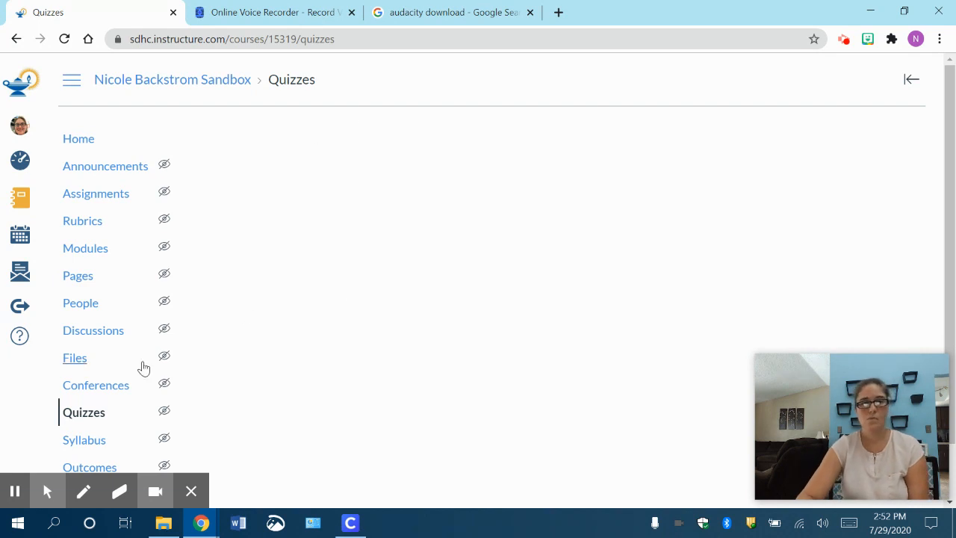
{"action": "left_click", "coordinate": [14, 493]}
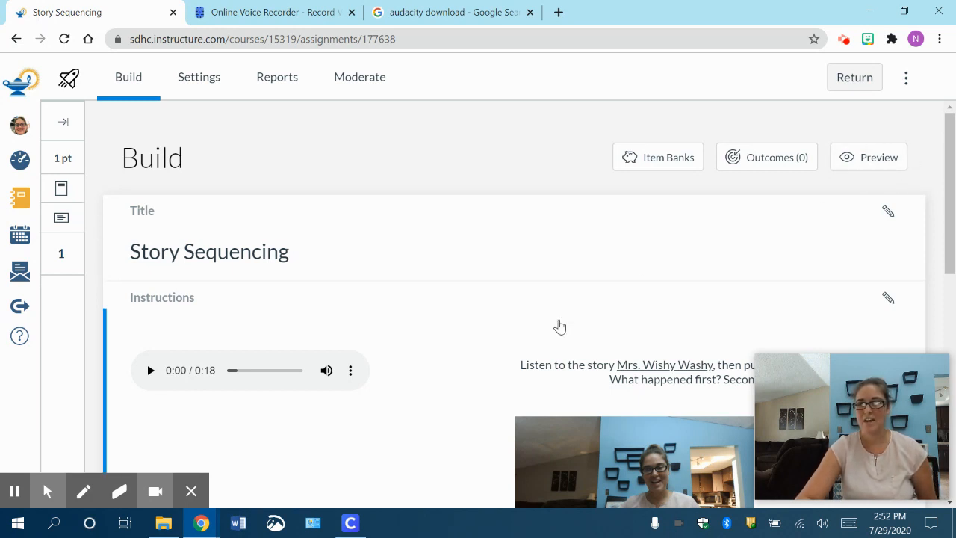
Open the Story Sequencing instructions for editing and view the Import Content options for embedding media, without importing anything.
{"action": "scroll", "coordinate": [560, 324], "scroll_direction": "down", "scroll_amount": 1}
{"action": "scroll", "coordinate": [560, 326], "scroll_direction": "down", "scroll_amount": 1}
{"action": "scroll", "coordinate": [557, 324], "scroll_direction": "up", "scroll_amount": 1}
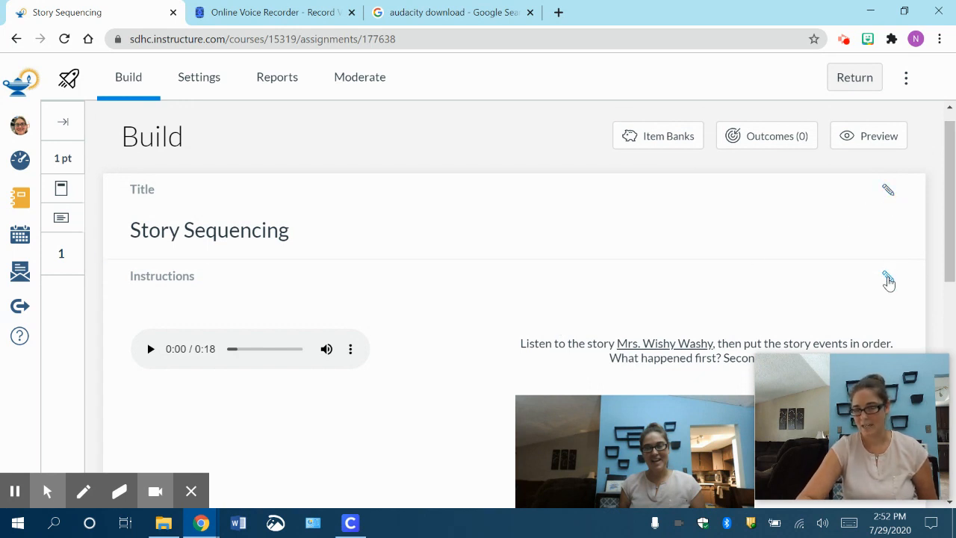
{"action": "left_click", "coordinate": [888, 280]}
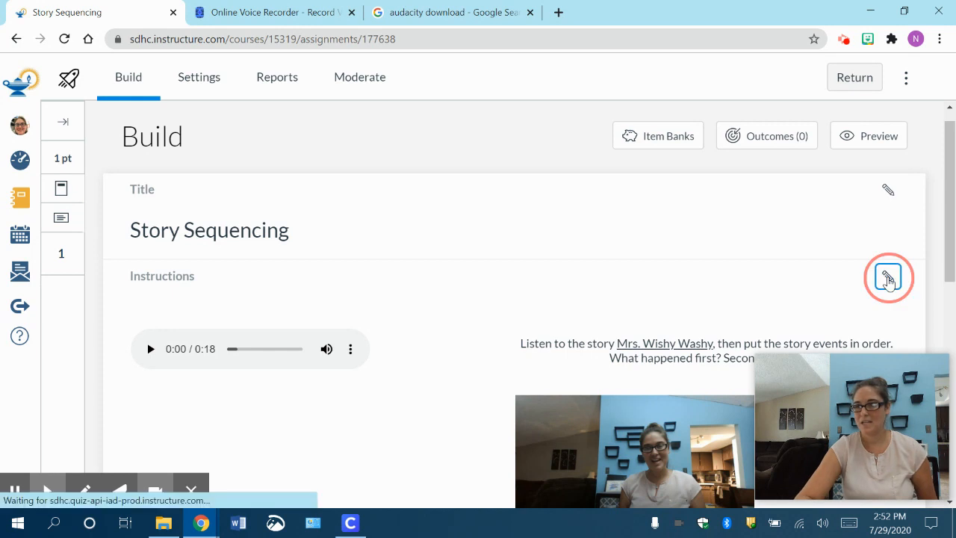
{"action": "scroll", "coordinate": [686, 260], "scroll_direction": "down", "scroll_amount": 2}
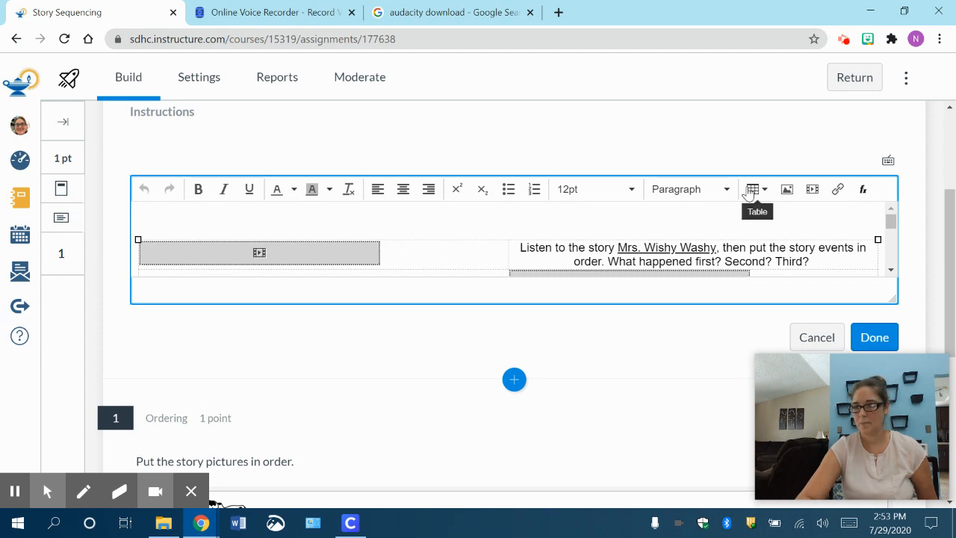
{"action": "left_click", "coordinate": [786, 189]}
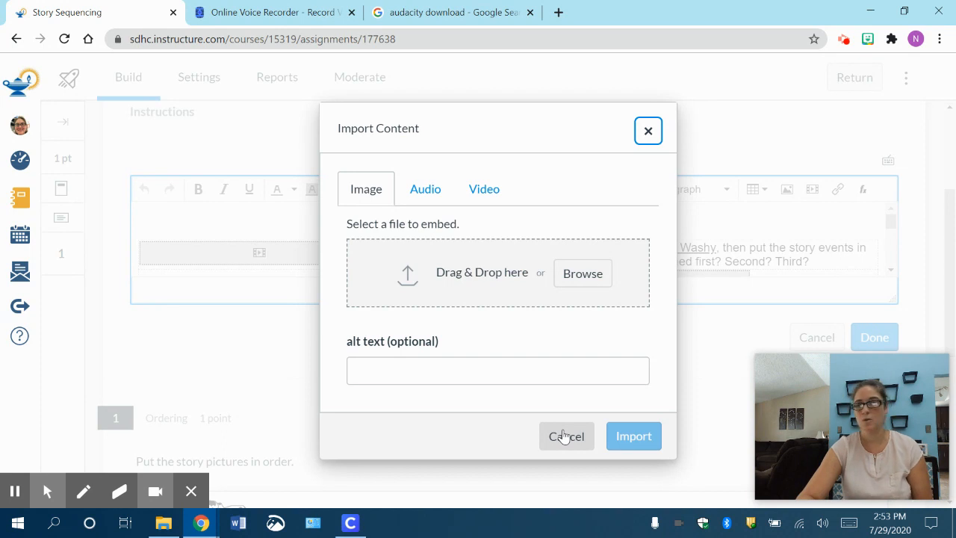
{"action": "left_click", "coordinate": [648, 131]}
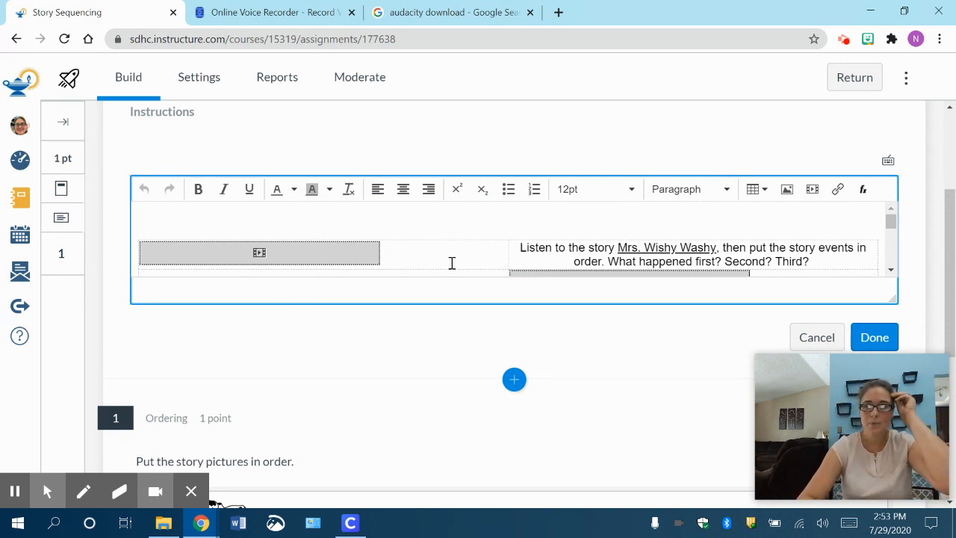
Look through the embedded audio and video in the instructions table and finish editing the instructions.
{"action": "scroll", "coordinate": [491, 250], "scroll_direction": "down", "scroll_amount": 1}
{"action": "scroll", "coordinate": [491, 250], "scroll_direction": "up", "scroll_amount": 1}
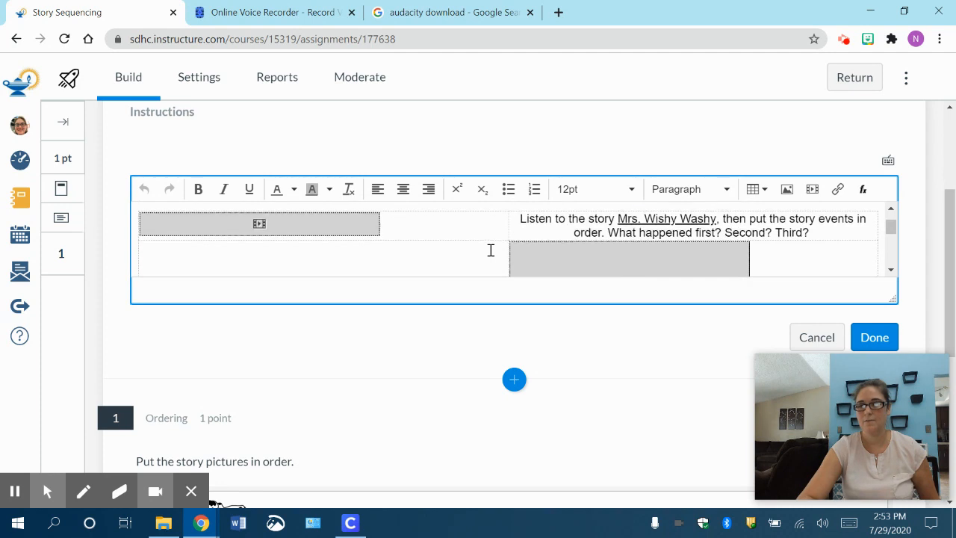
{"action": "scroll", "coordinate": [491, 250], "scroll_direction": "down", "scroll_amount": 1}
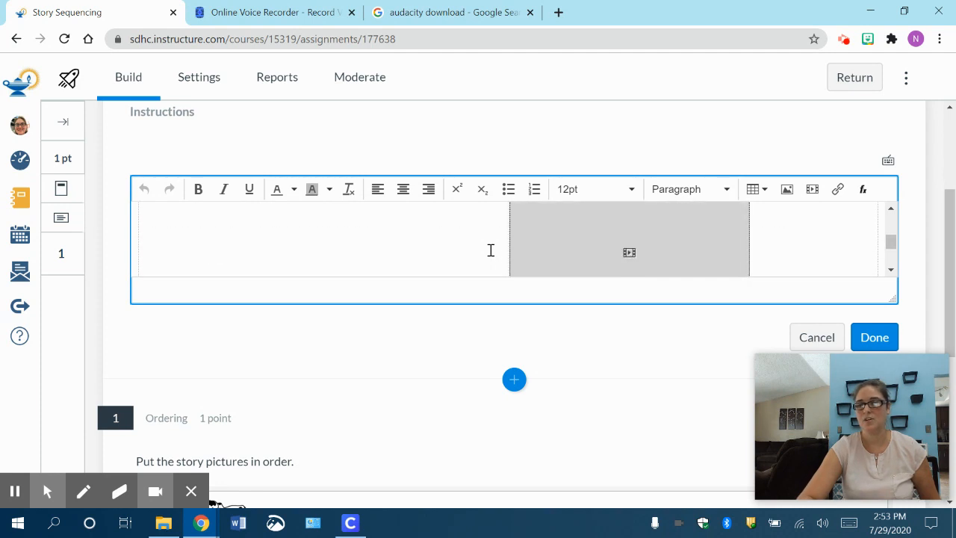
{"action": "left_click", "coordinate": [873, 337]}
Look over the picture-ordering question and preview the Story Sequencing quiz.
{"action": "scroll", "coordinate": [376, 403], "scroll_direction": "down", "scroll_amount": 5}
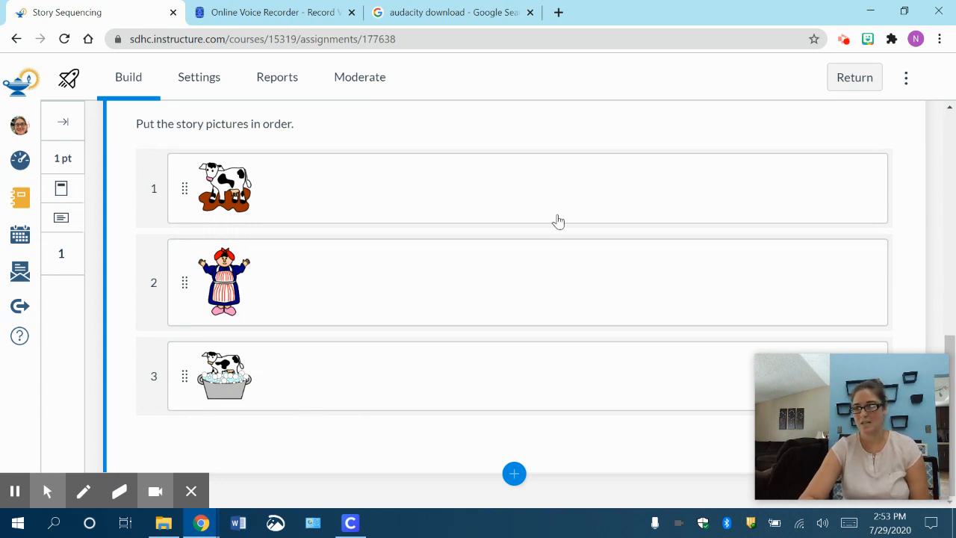
{"action": "scroll", "coordinate": [555, 220], "scroll_direction": "up", "scroll_amount": 6}
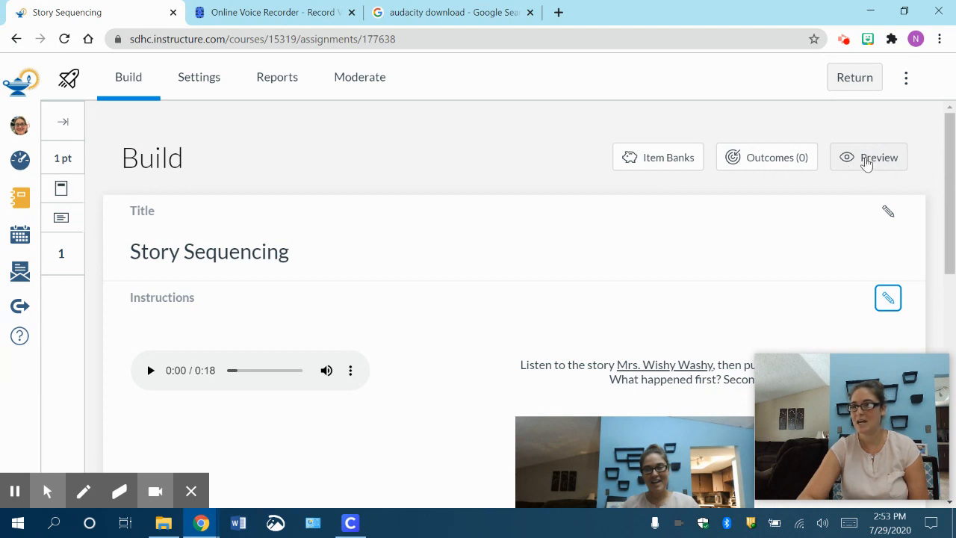
{"action": "left_click", "coordinate": [866, 160]}
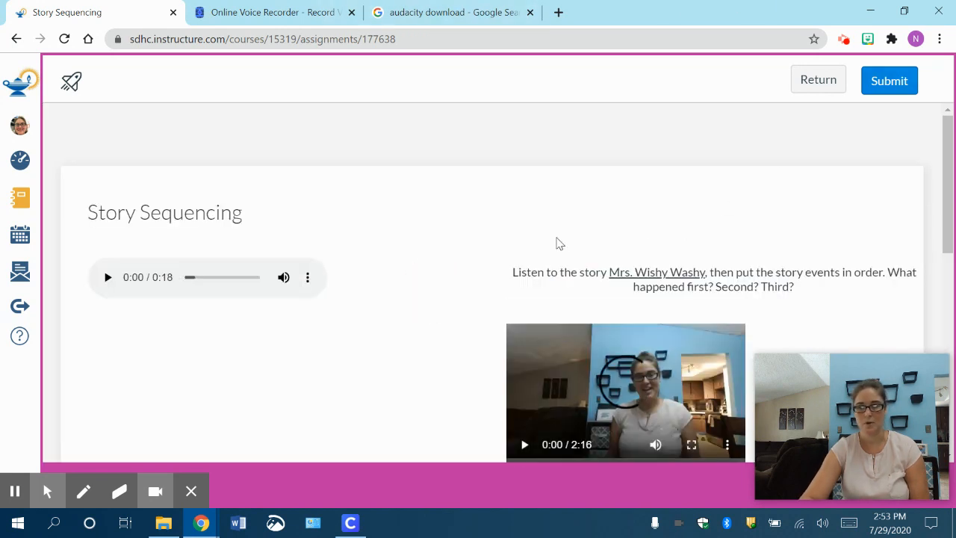
Move the muddy cow picture to first place in the previewed story-ordering question and submit the quiz.
{"action": "scroll", "coordinate": [556, 243], "scroll_direction": "down", "scroll_amount": 3}
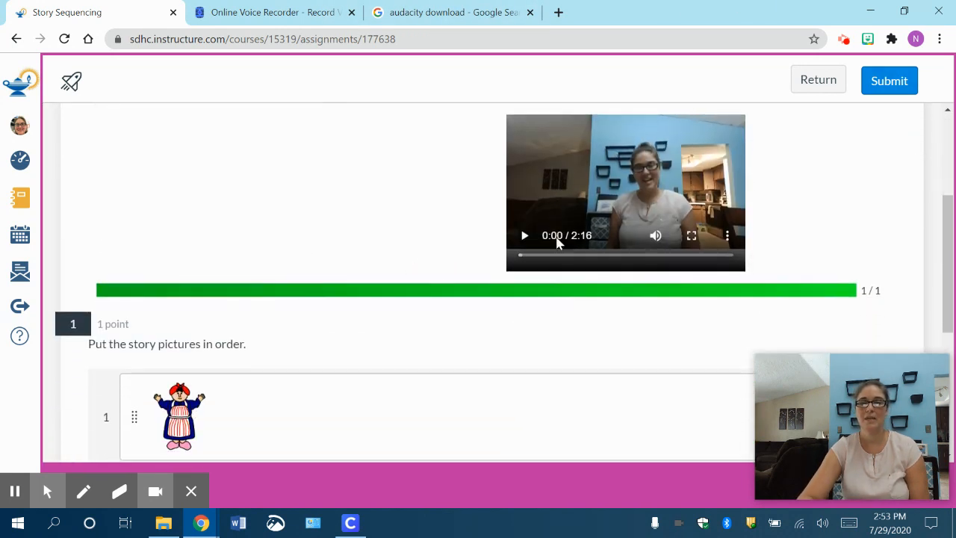
{"action": "scroll", "coordinate": [557, 242], "scroll_direction": "up", "scroll_amount": 2}
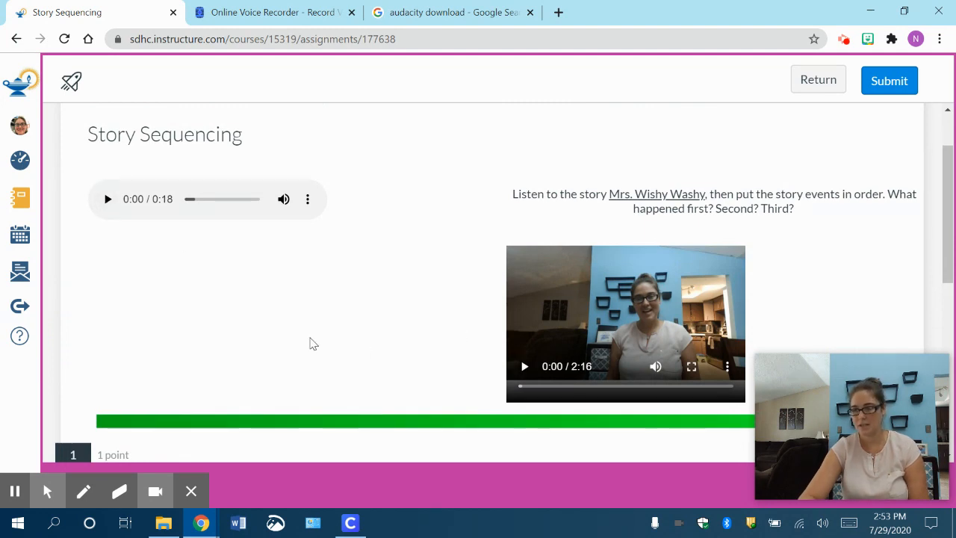
{"action": "scroll", "coordinate": [304, 339], "scroll_direction": "down", "scroll_amount": 5}
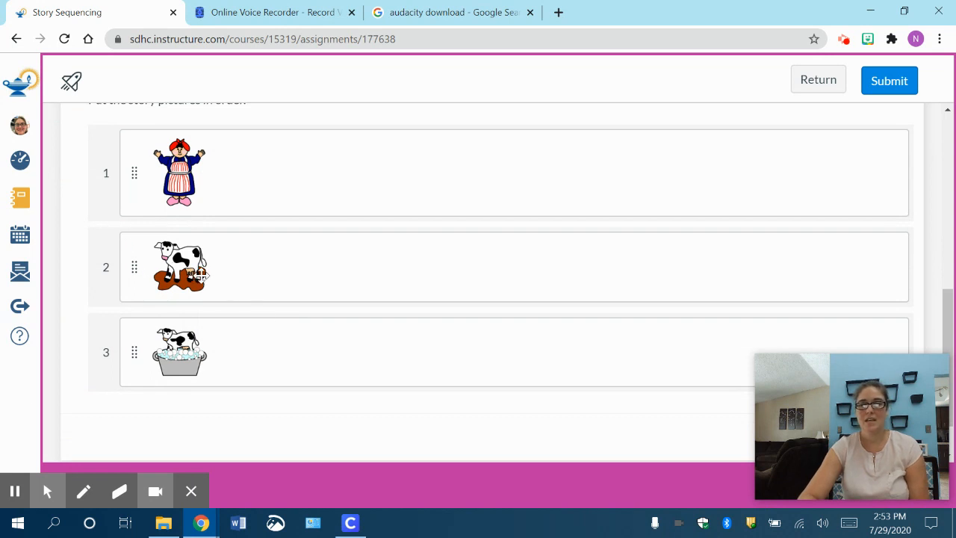
{"action": "left_click_drag", "start_coordinate": [198, 272], "coordinate": [187, 137]}
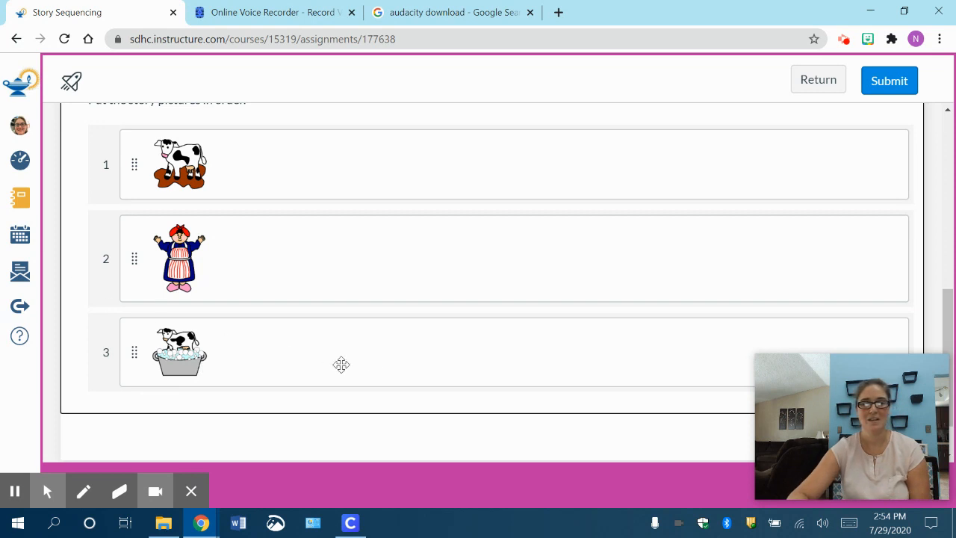
{"action": "scroll", "coordinate": [406, 421], "scroll_direction": "down", "scroll_amount": 1}
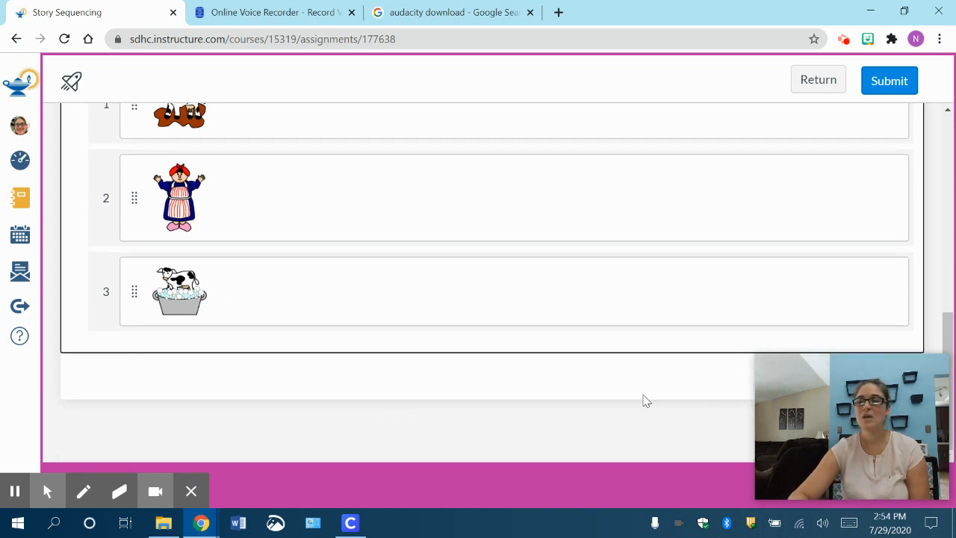
{"action": "scroll", "coordinate": [548, 208], "scroll_direction": "up", "scroll_amount": 1}
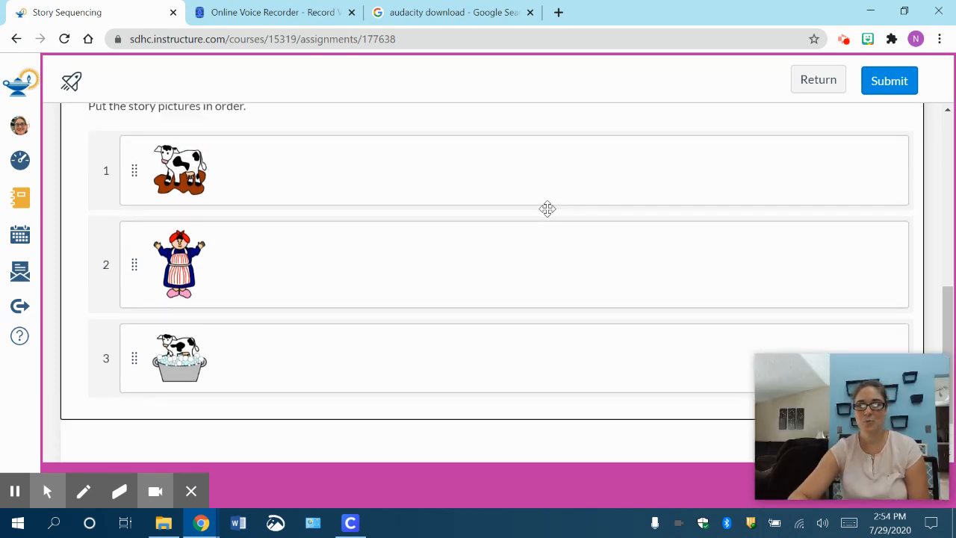
{"action": "scroll", "coordinate": [548, 208], "scroll_direction": "up", "scroll_amount": 1}
{"action": "left_click", "coordinate": [889, 87]}
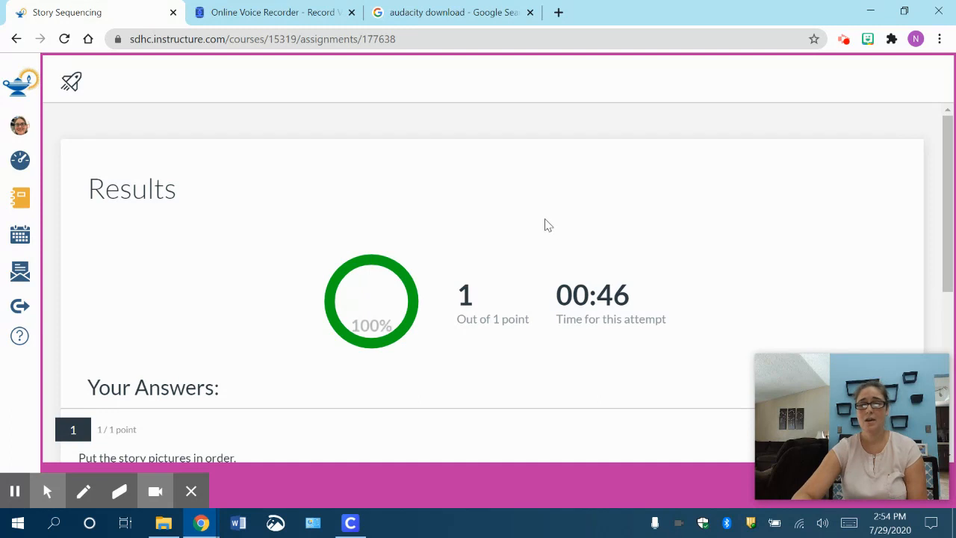
Review the score and the marked picture order in the preview results and exit the preview.
{"action": "scroll", "coordinate": [548, 228], "scroll_direction": "down", "scroll_amount": 2}
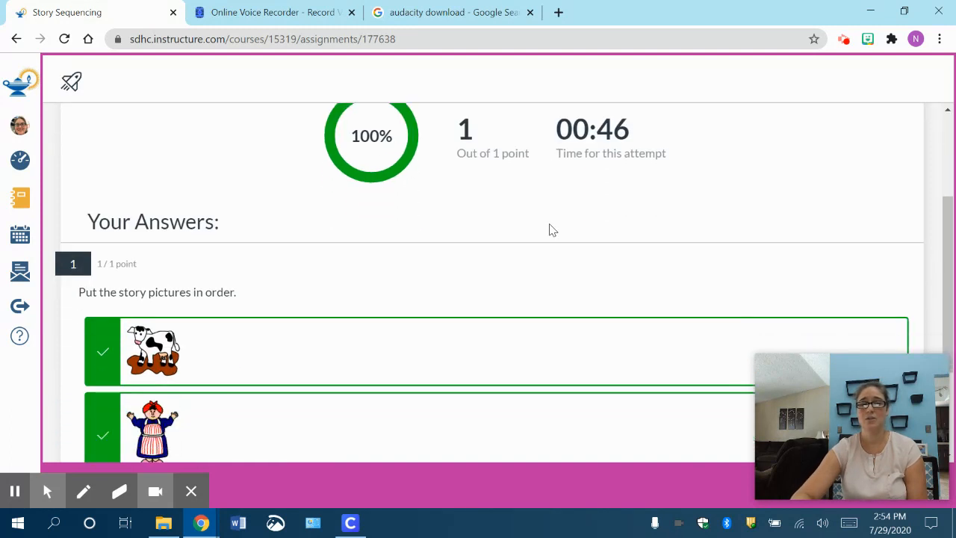
{"action": "scroll", "coordinate": [549, 229], "scroll_direction": "down", "scroll_amount": 1}
{"action": "scroll", "coordinate": [549, 229], "scroll_direction": "down", "scroll_amount": 1}
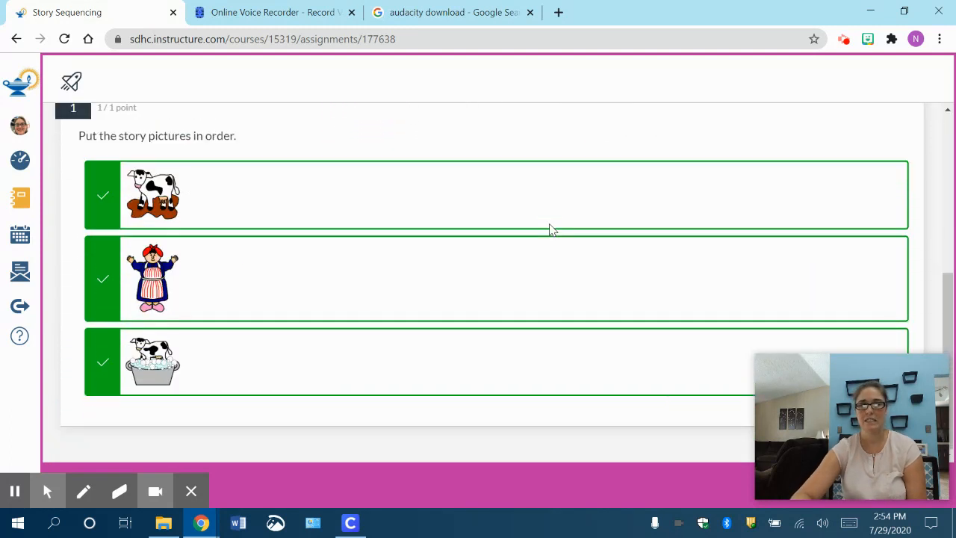
{"action": "scroll", "coordinate": [548, 229], "scroll_direction": "up", "scroll_amount": 3}
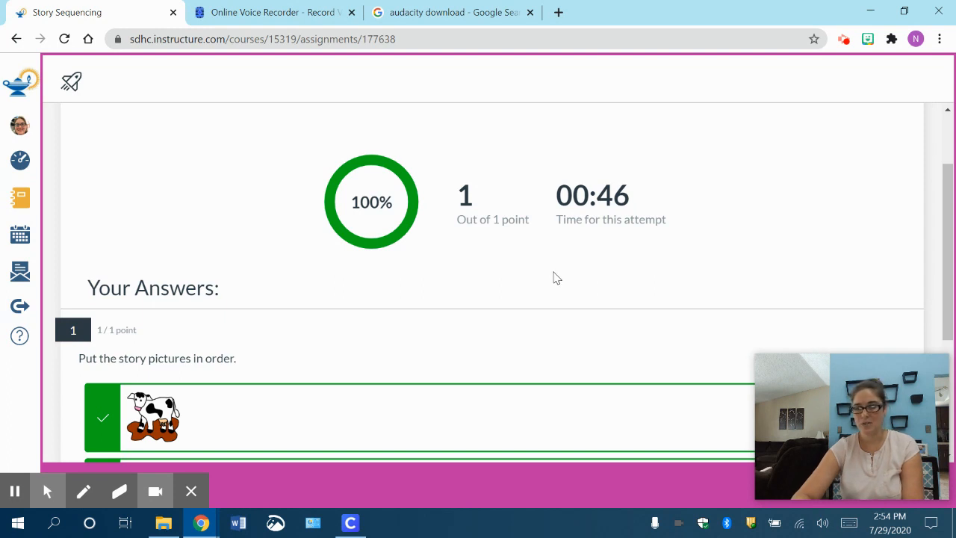
{"action": "scroll", "coordinate": [556, 278], "scroll_direction": "down", "scroll_amount": 3}
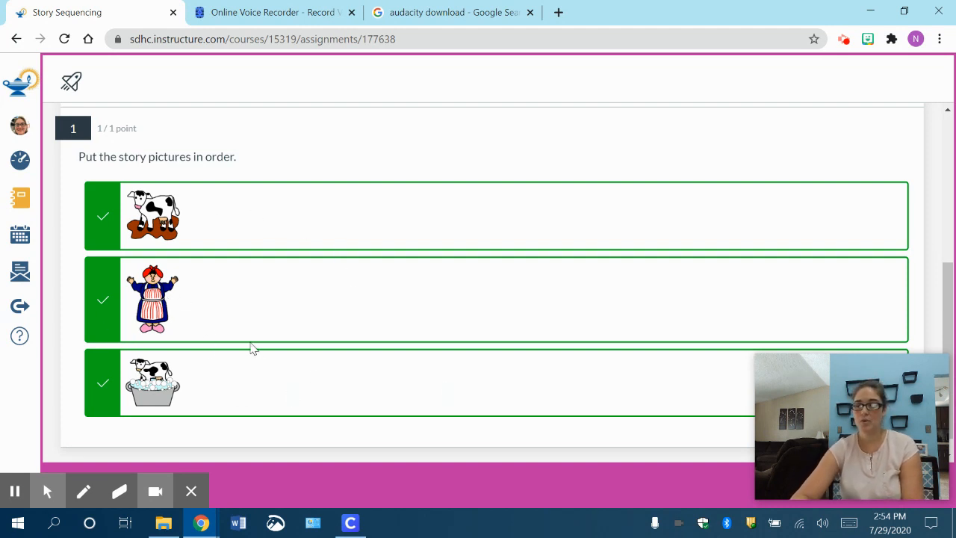
{"action": "scroll", "coordinate": [304, 267], "scroll_direction": "up", "scroll_amount": 5}
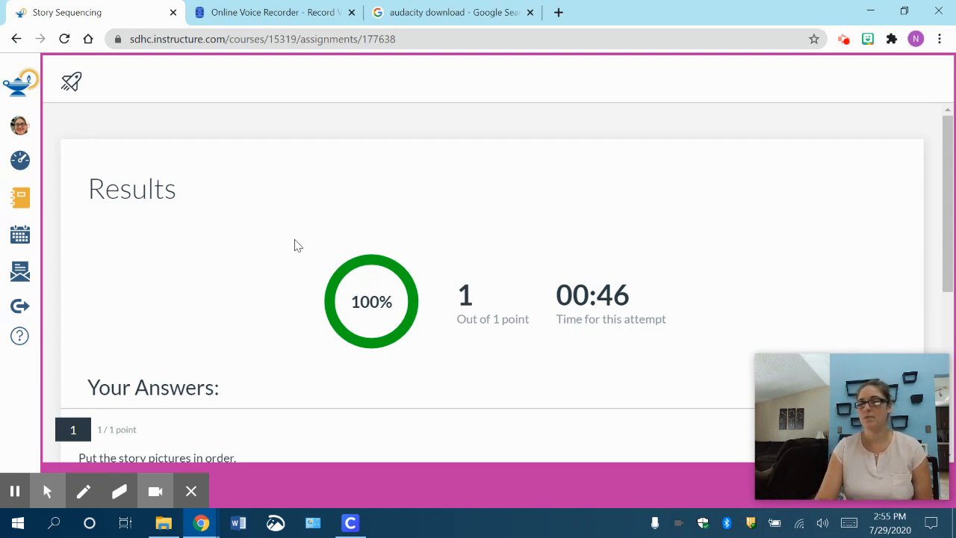
{"action": "scroll", "coordinate": [521, 393], "scroll_direction": "down", "scroll_amount": 3}
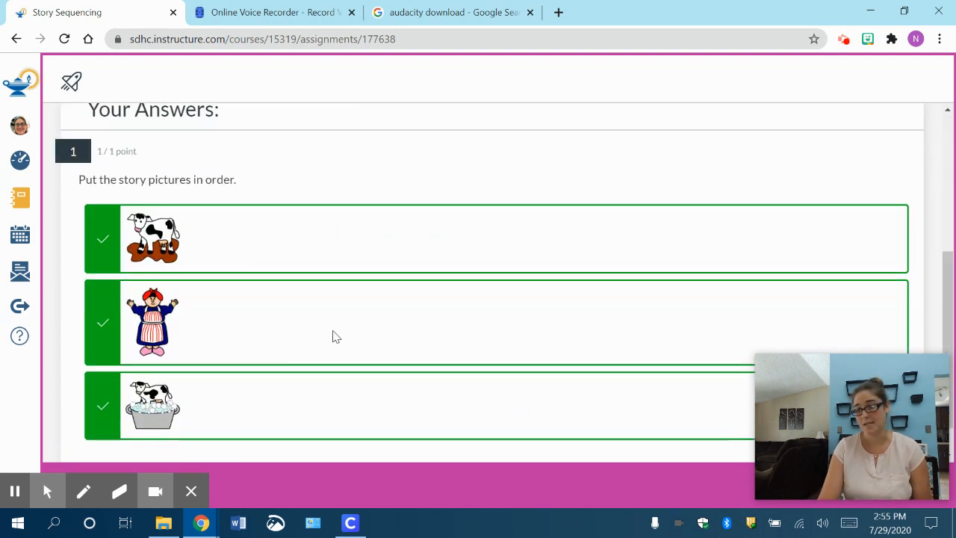
{"action": "scroll", "coordinate": [376, 306], "scroll_direction": "up", "scroll_amount": 4}
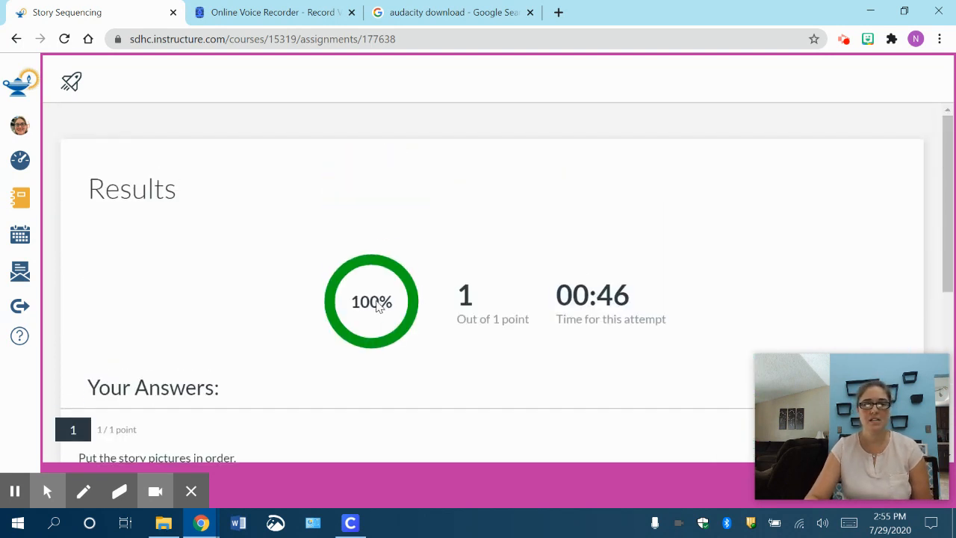
{"action": "scroll", "coordinate": [379, 305], "scroll_direction": "down", "scroll_amount": 4}
{"action": "mouse_move", "coordinate": [924, 396]}
{"action": "left_click_drag", "start_coordinate": [883, 373], "coordinate": [92, 384]}
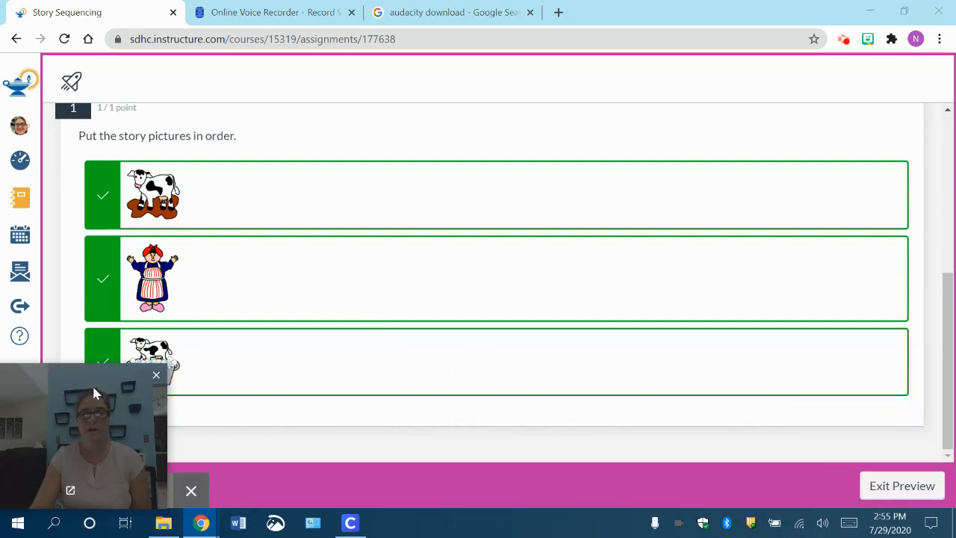
{"action": "left_click", "coordinate": [895, 488]}
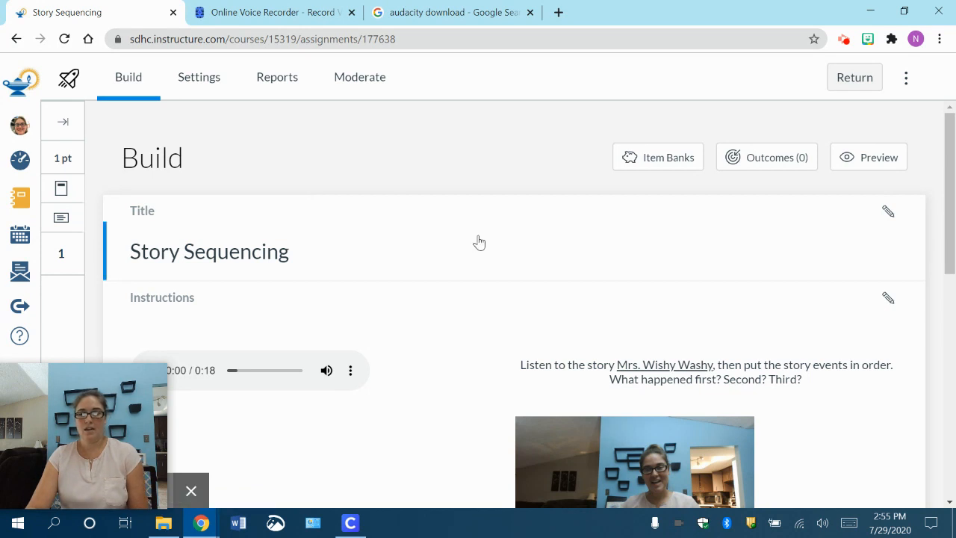
{"action": "left_click_drag", "start_coordinate": [93, 377], "coordinate": [887, 377]}
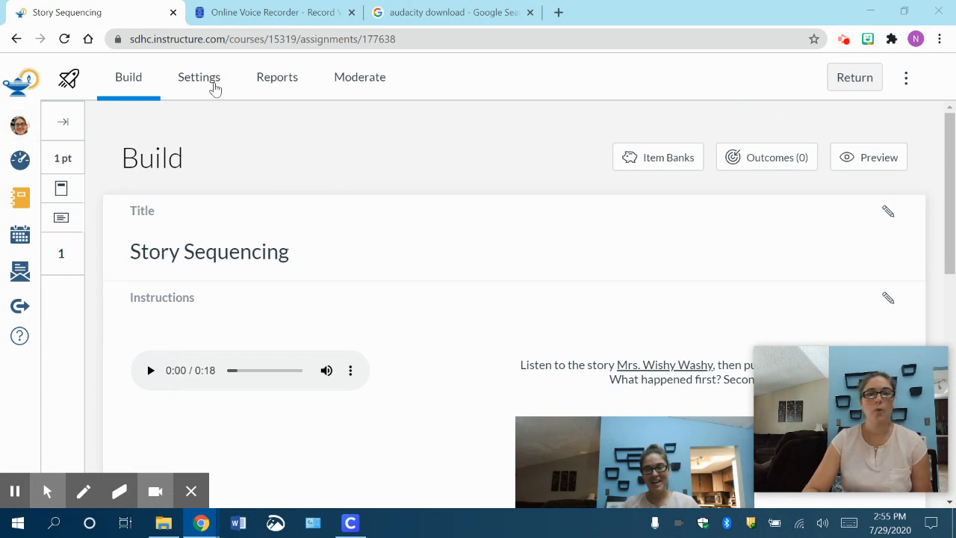
Look through the Story Sequencing quiz's settings, including the backtracking option, and its available reports, and return to the quiz list.
{"action": "left_click", "coordinate": [200, 80]}
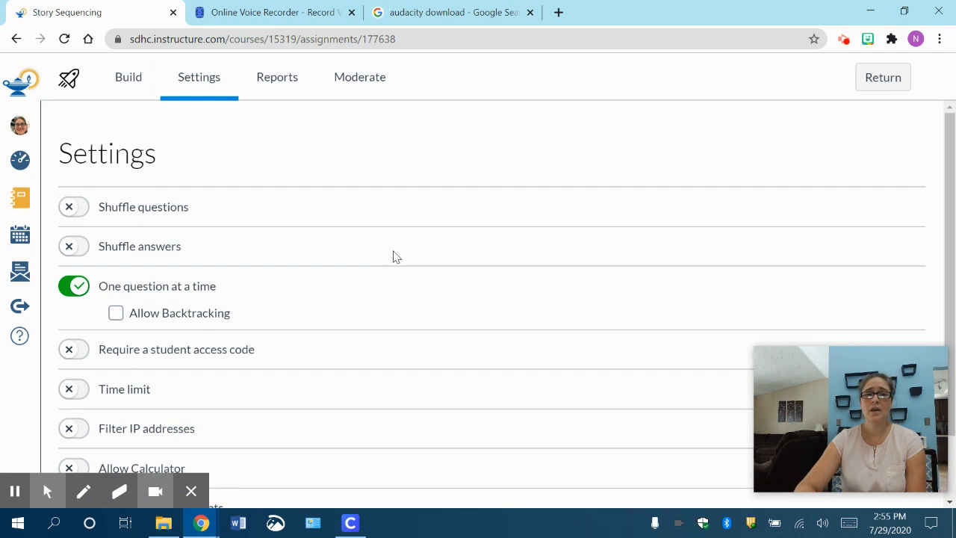
{"action": "scroll", "coordinate": [357, 261], "scroll_direction": "down", "scroll_amount": 2}
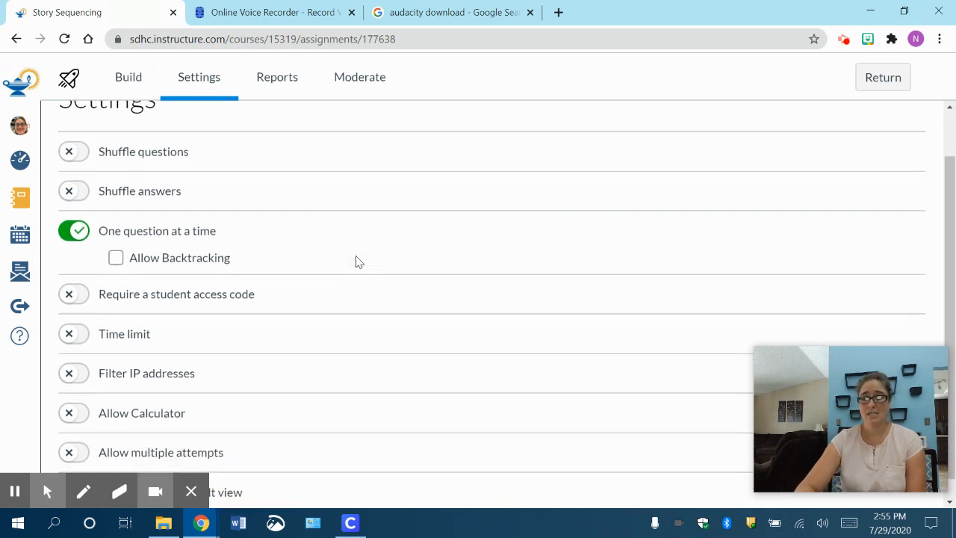
{"action": "scroll", "coordinate": [357, 260], "scroll_direction": "down", "scroll_amount": 1}
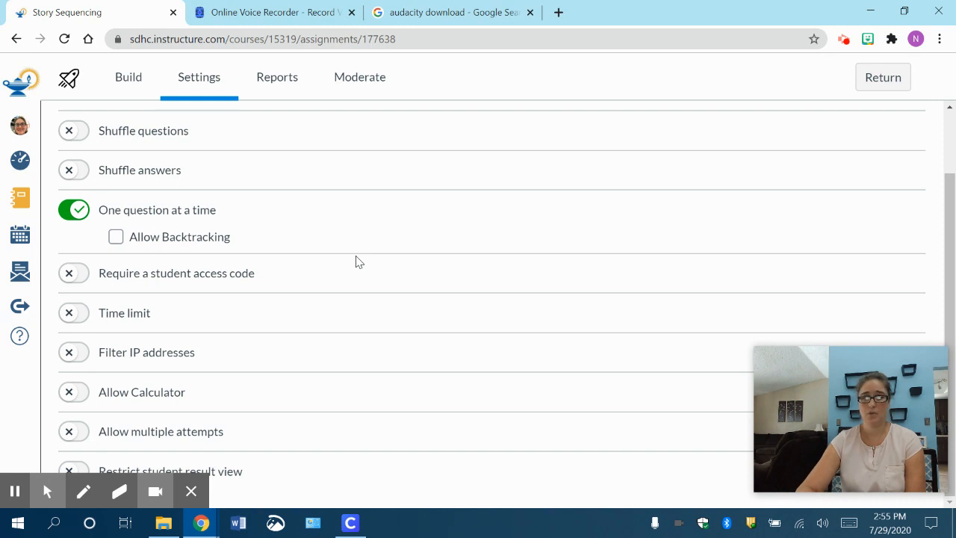
{"action": "scroll", "coordinate": [357, 261], "scroll_direction": "up", "scroll_amount": 3}
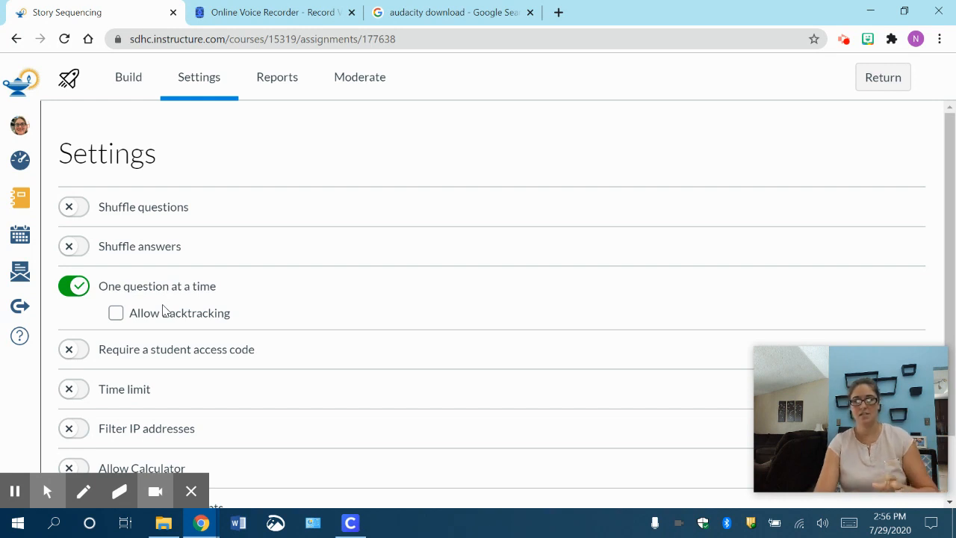
{"action": "left_click", "coordinate": [116, 315]}
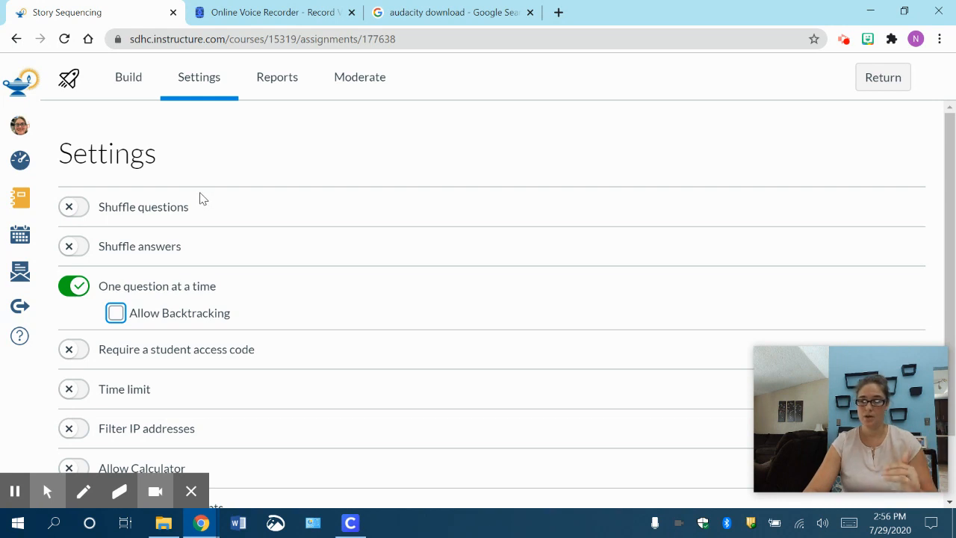
{"action": "scroll", "coordinate": [357, 401], "scroll_direction": "down", "scroll_amount": 1}
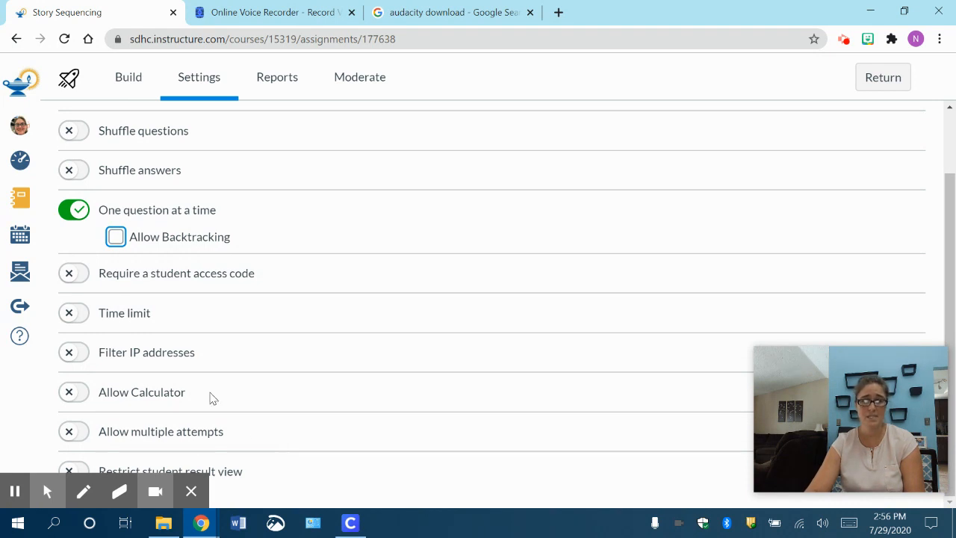
{"action": "scroll", "coordinate": [349, 293], "scroll_direction": "up", "scroll_amount": 1}
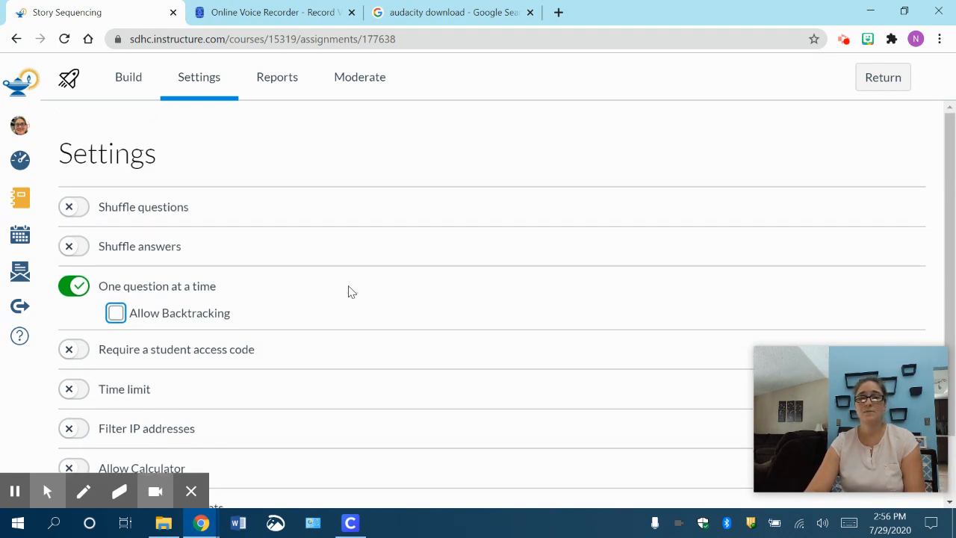
{"action": "left_click", "coordinate": [280, 80]}
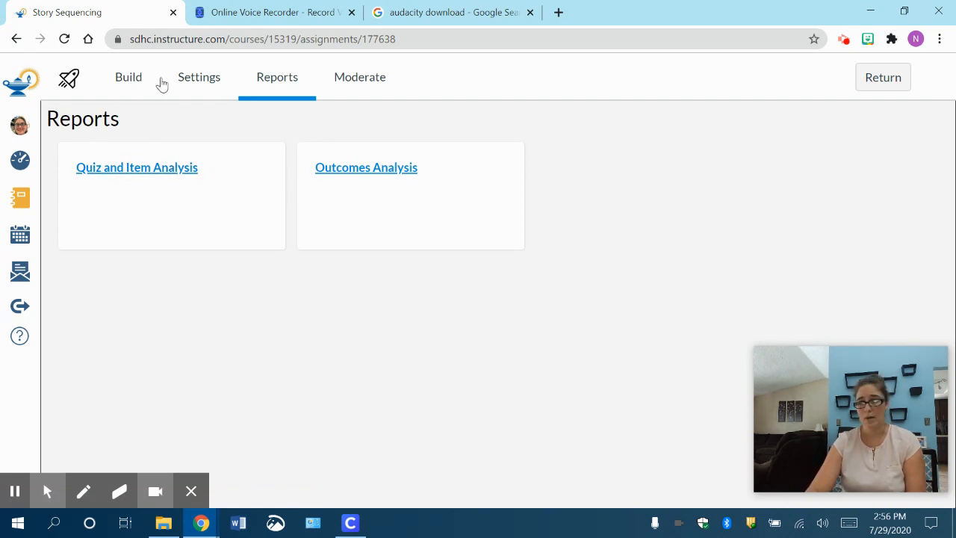
{"action": "left_click", "coordinate": [893, 85]}
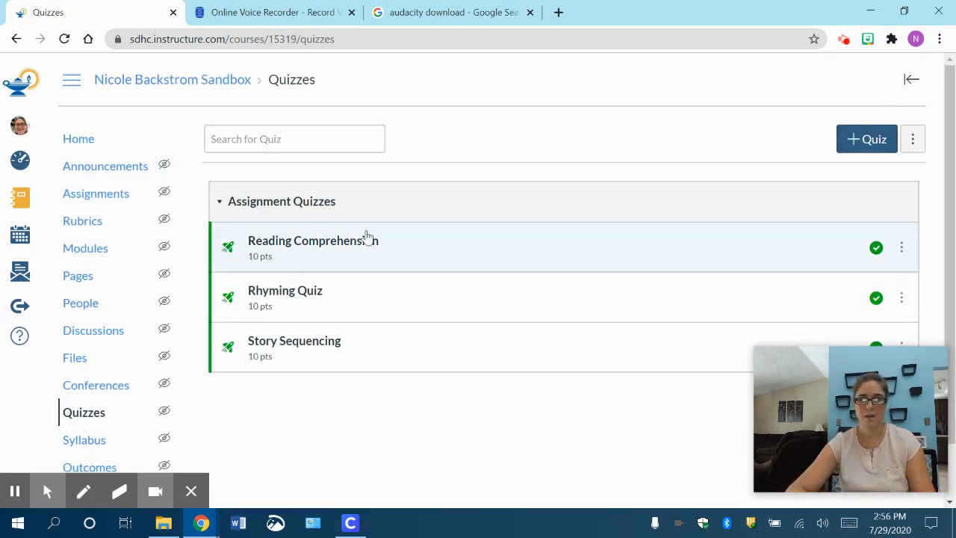
Open the Reading Comprehension quiz and examine its instructions, the stimulus sentences and the attached multiple-choice picture question.
{"action": "left_click", "coordinate": [314, 247]}
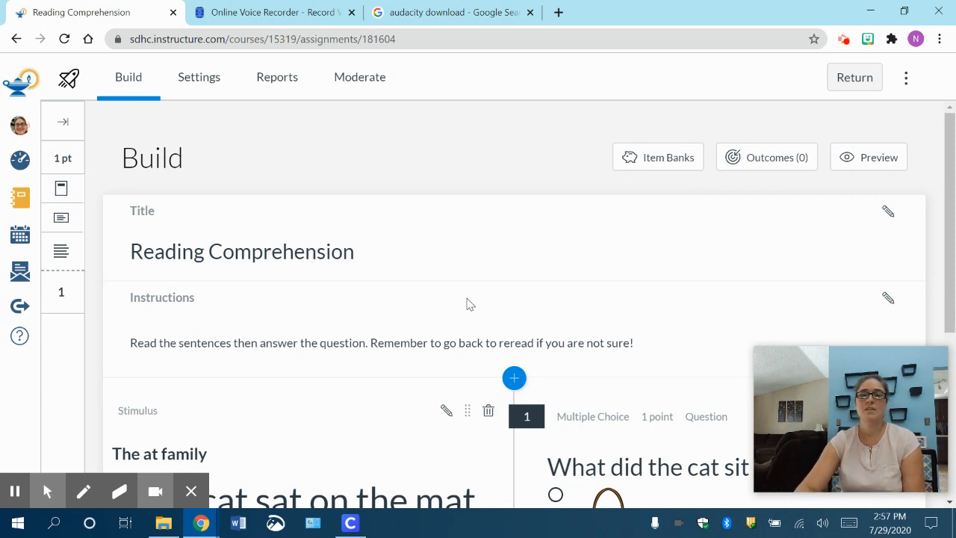
{"action": "scroll", "coordinate": [485, 303], "scroll_direction": "down", "scroll_amount": 3}
{"action": "scroll", "coordinate": [484, 303], "scroll_direction": "up", "scroll_amount": 1}
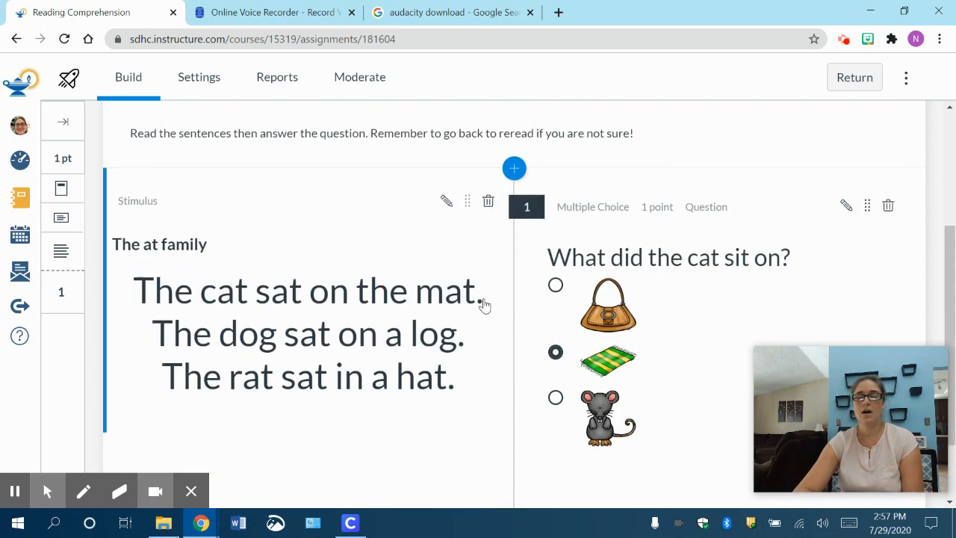
{"action": "scroll", "coordinate": [485, 303], "scroll_direction": "down", "scroll_amount": 1}
{"action": "scroll", "coordinate": [485, 303], "scroll_direction": "down", "scroll_amount": 1}
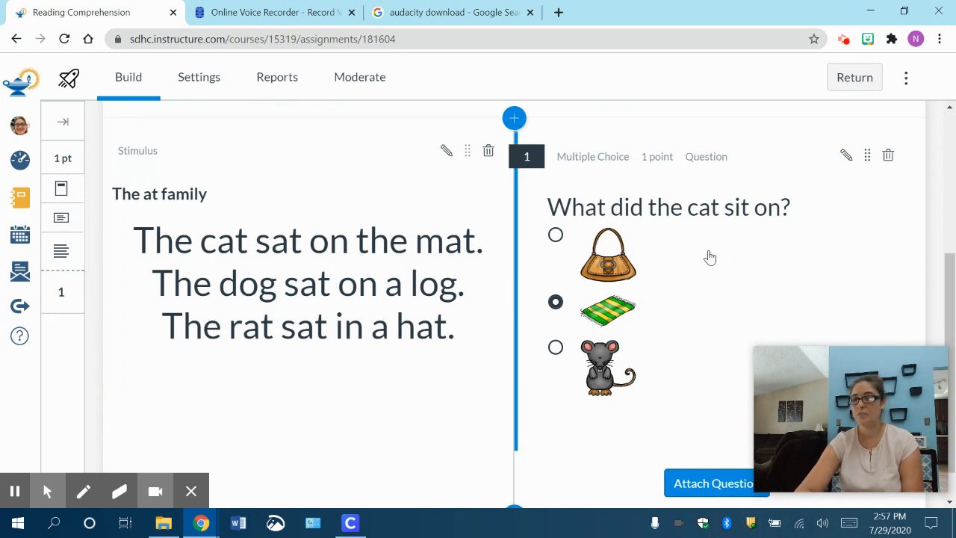
{"action": "scroll", "coordinate": [301, 182], "scroll_direction": "up", "scroll_amount": 2}
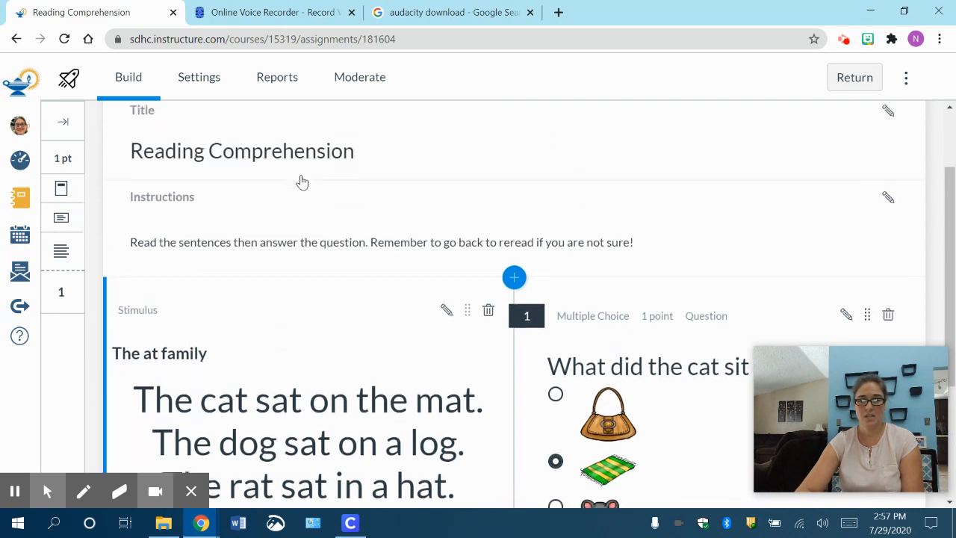
{"action": "scroll", "coordinate": [302, 182], "scroll_direction": "down", "scroll_amount": 1}
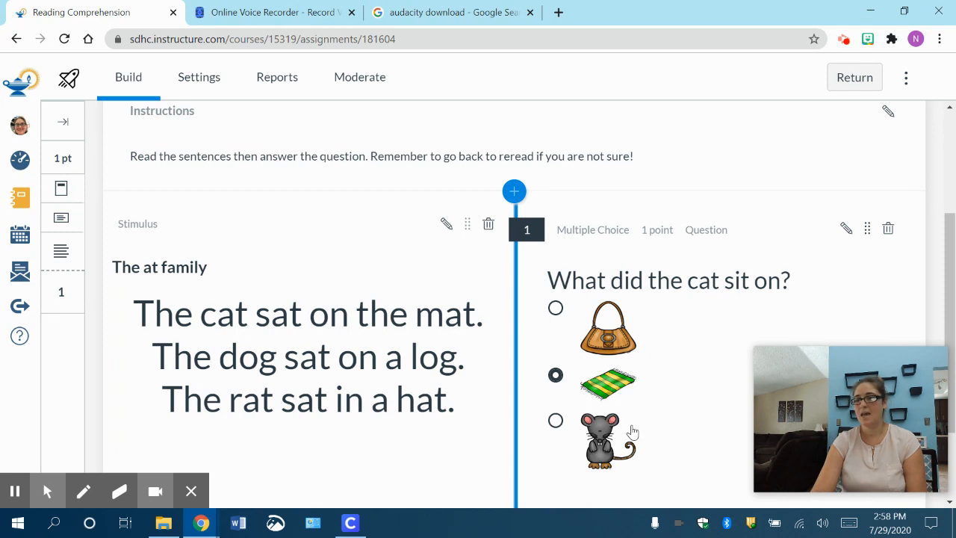
{"action": "scroll", "coordinate": [631, 432], "scroll_direction": "down", "scroll_amount": 2}
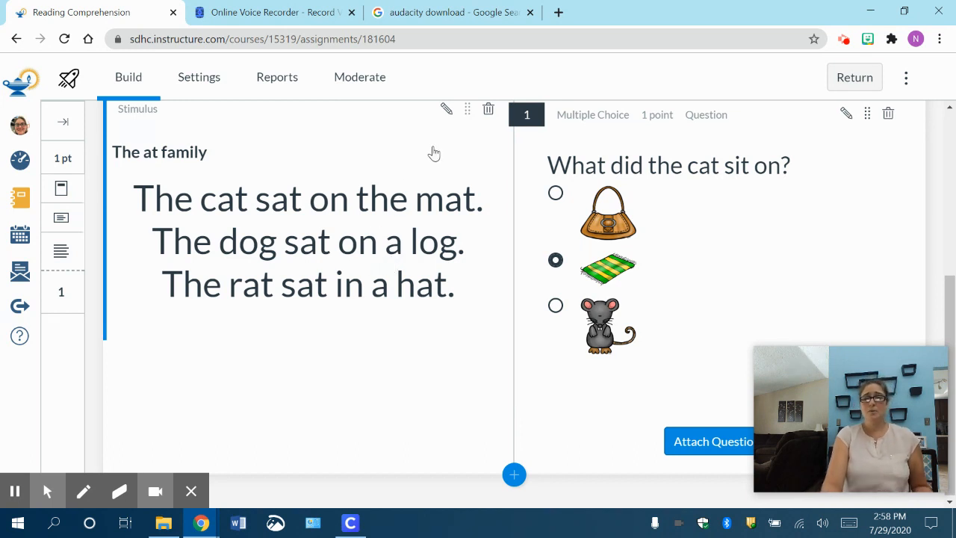
{"action": "scroll", "coordinate": [430, 323], "scroll_direction": "down", "scroll_amount": 1}
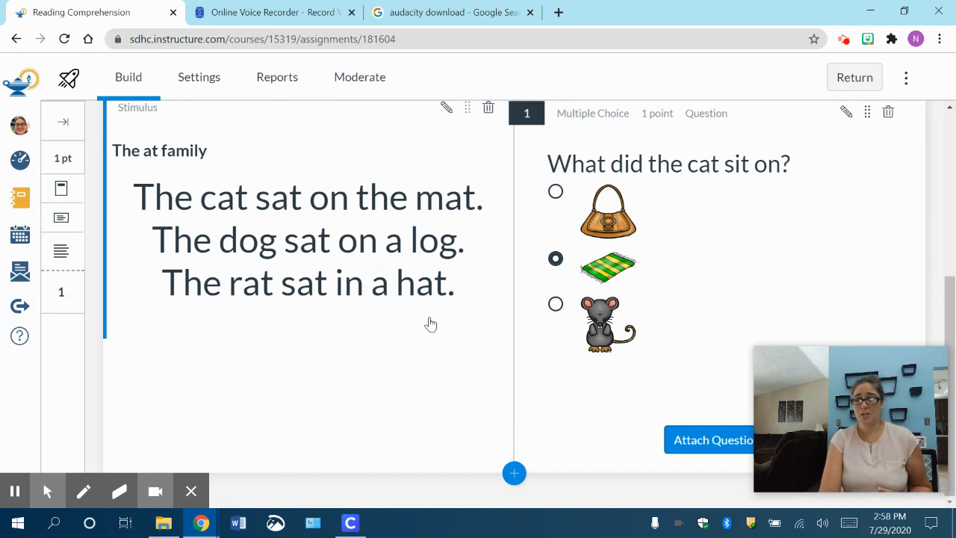
{"action": "scroll", "coordinate": [430, 323], "scroll_direction": "up", "scroll_amount": 1}
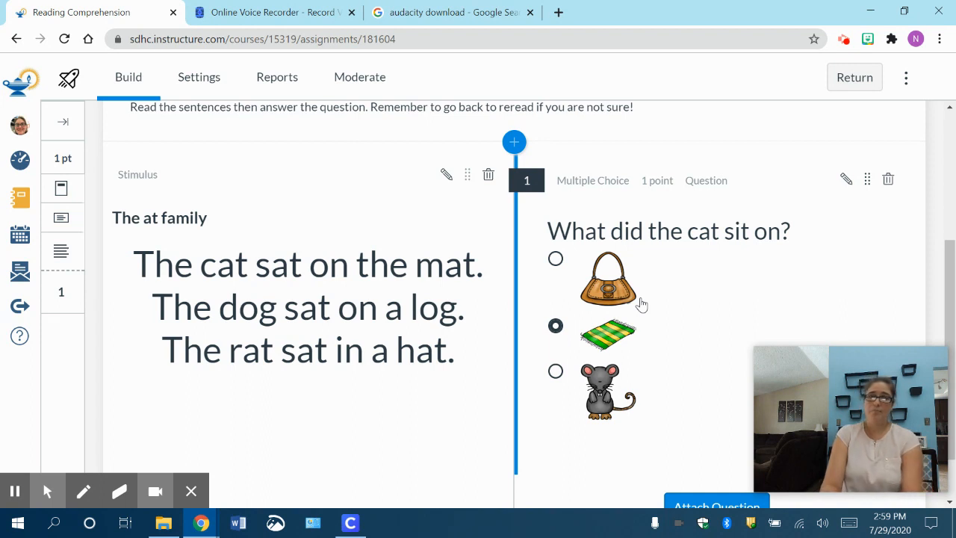
{"action": "scroll", "coordinate": [641, 303], "scroll_direction": "up", "scroll_amount": 3}
{"action": "scroll", "coordinate": [640, 304], "scroll_direction": "up", "scroll_amount": 1}
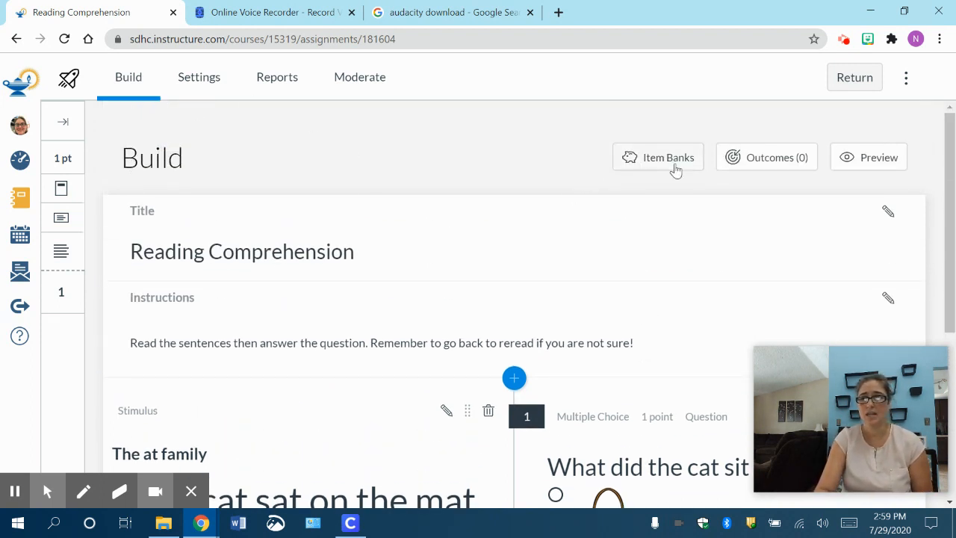
Open the Rhyming Quiz from the quiz list and examine its picture question and the instructions with embedded audio.
{"action": "left_click", "coordinate": [859, 79]}
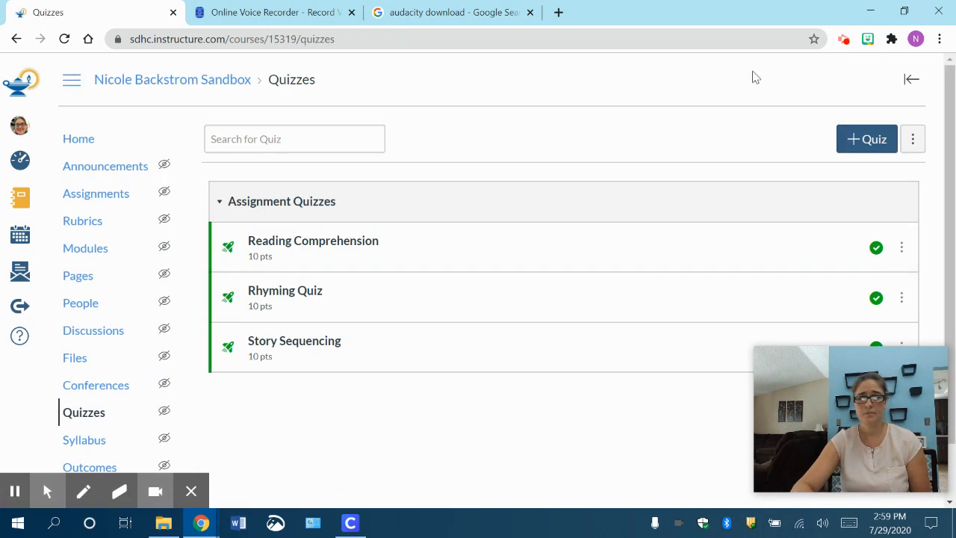
{"action": "left_click", "coordinate": [289, 293]}
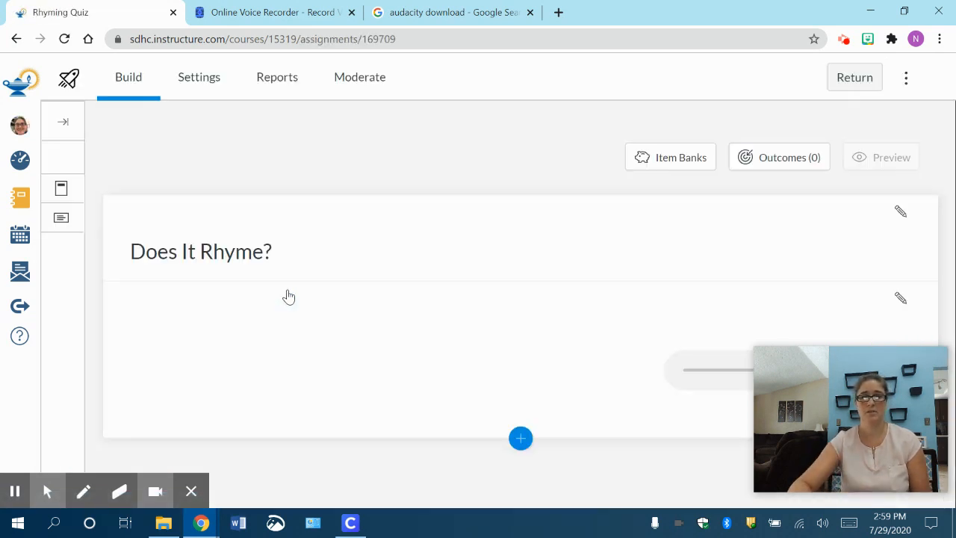
{"action": "scroll", "coordinate": [387, 301], "scroll_direction": "down", "scroll_amount": 3}
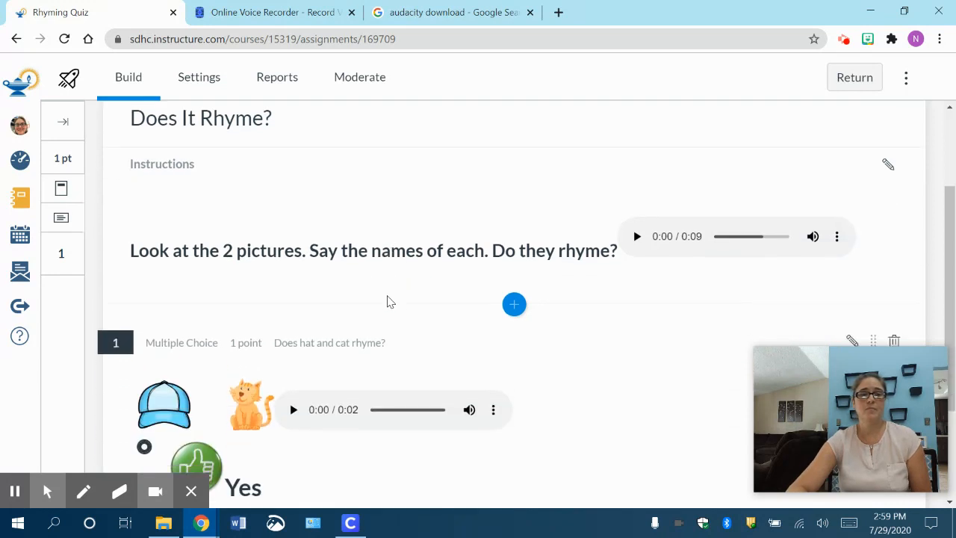
{"action": "scroll", "coordinate": [388, 302], "scroll_direction": "down", "scroll_amount": 1}
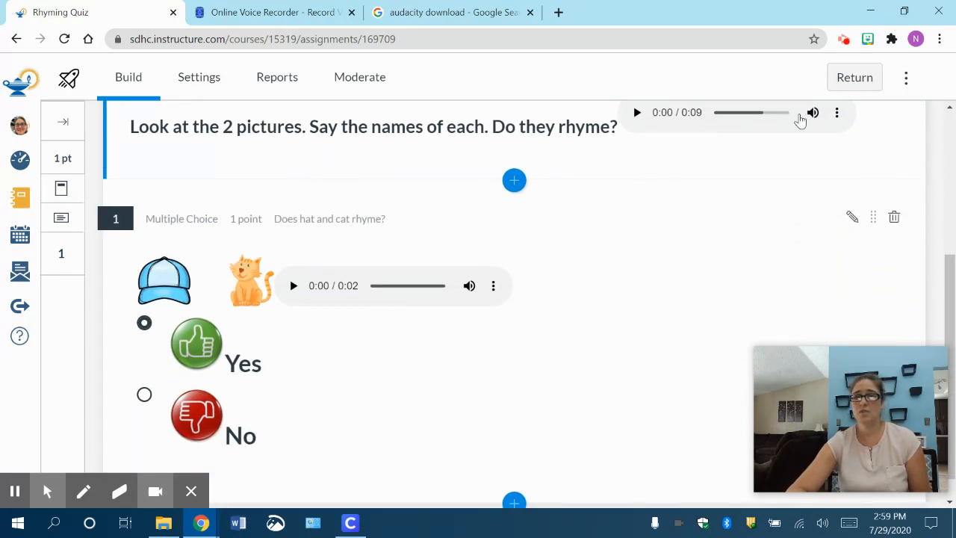
{"action": "left_click", "coordinate": [635, 114]}
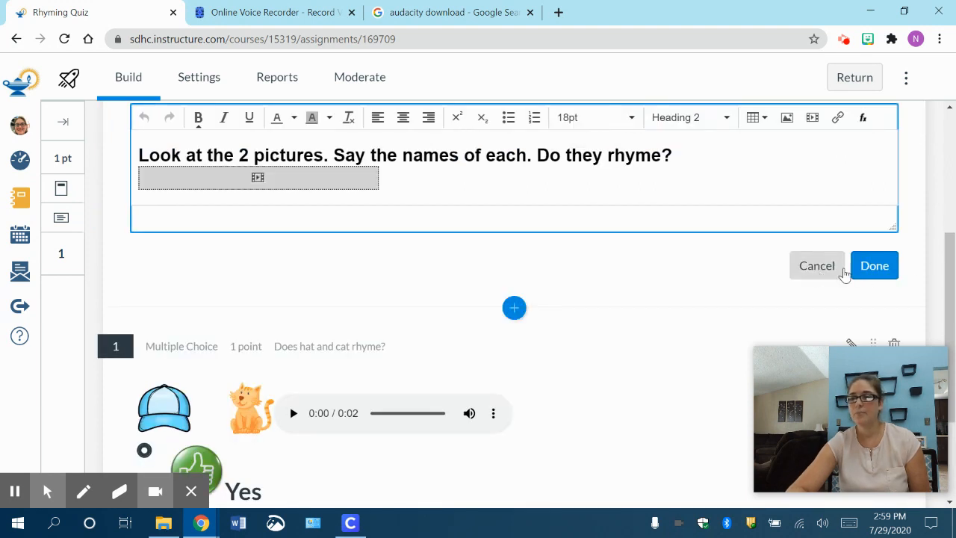
{"action": "left_click", "coordinate": [870, 267]}
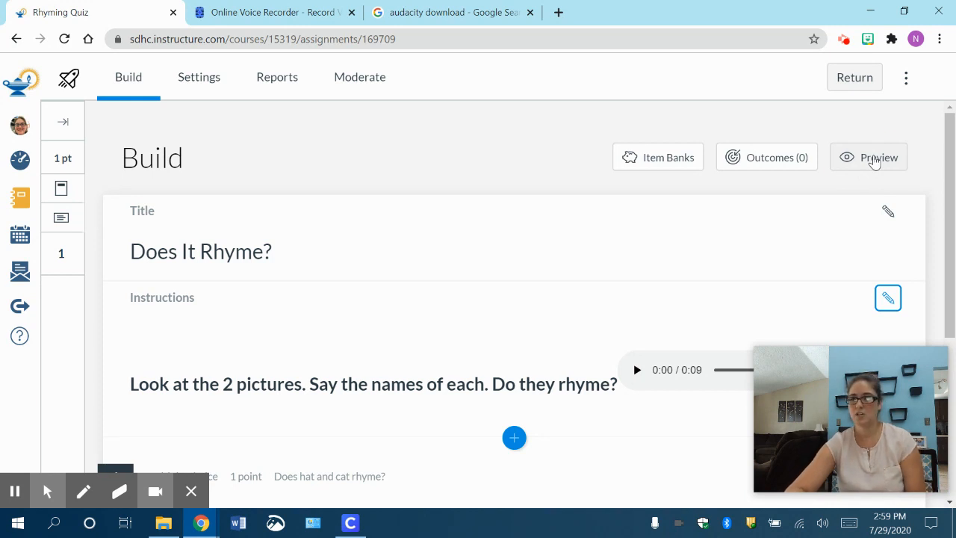
Preview the rhyming quiz and play the audio clips in the instructions and in the hat and cat question.
{"action": "left_click", "coordinate": [874, 163]}
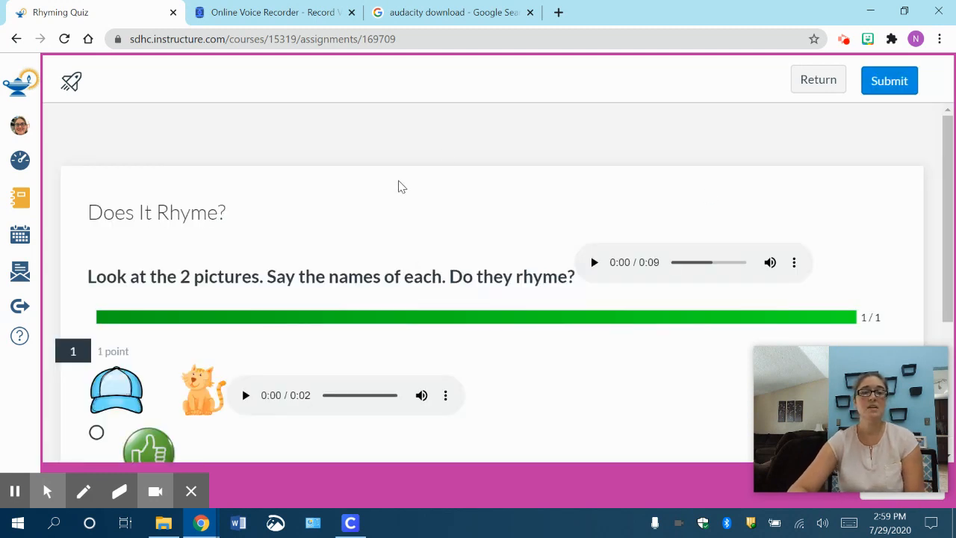
{"action": "scroll", "coordinate": [398, 187], "scroll_direction": "down", "scroll_amount": 2}
{"action": "scroll", "coordinate": [399, 187], "scroll_direction": "down", "scroll_amount": 1}
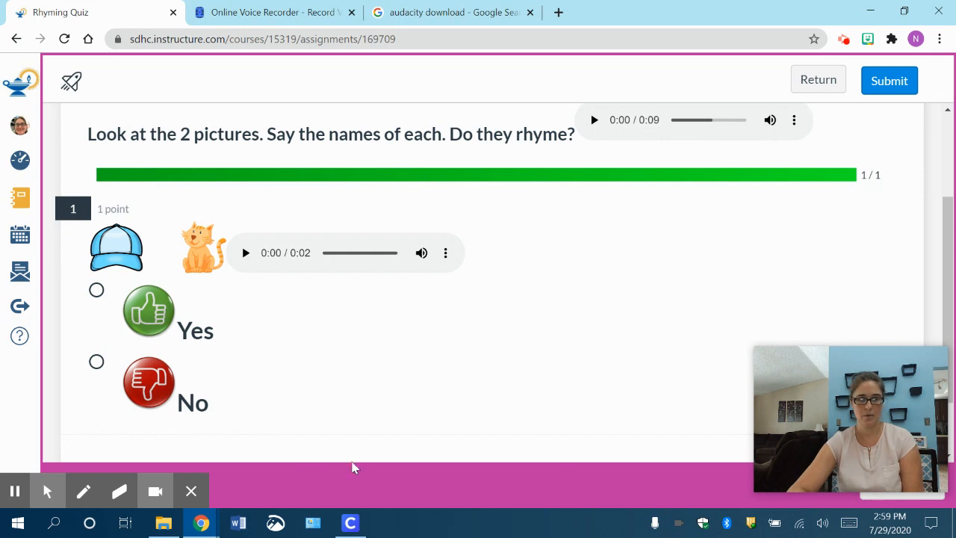
{"action": "left_click", "coordinate": [594, 121]}
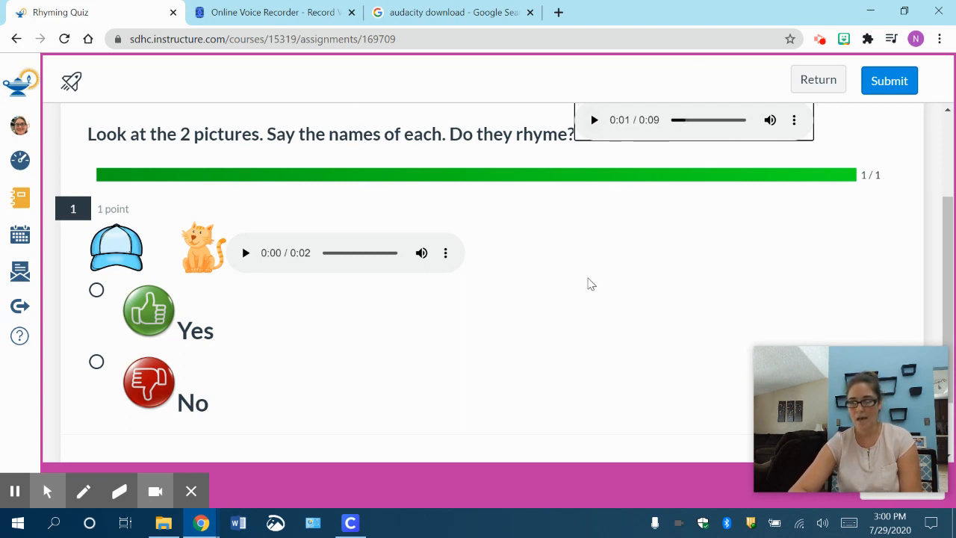
{"action": "scroll", "coordinate": [589, 284], "scroll_direction": "down", "scroll_amount": 1}
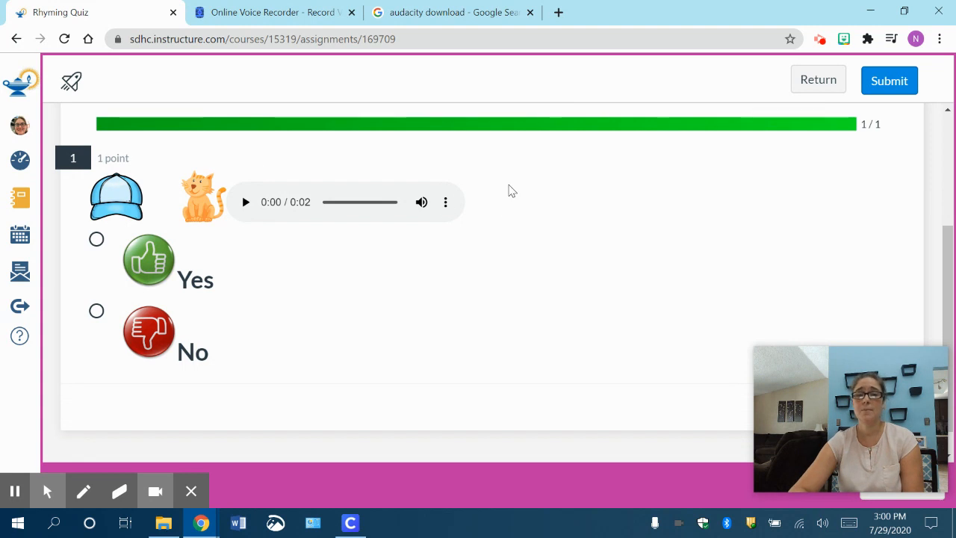
{"action": "scroll", "coordinate": [510, 191], "scroll_direction": "up", "scroll_amount": 2}
{"action": "scroll", "coordinate": [511, 191], "scroll_direction": "down", "scroll_amount": 1}
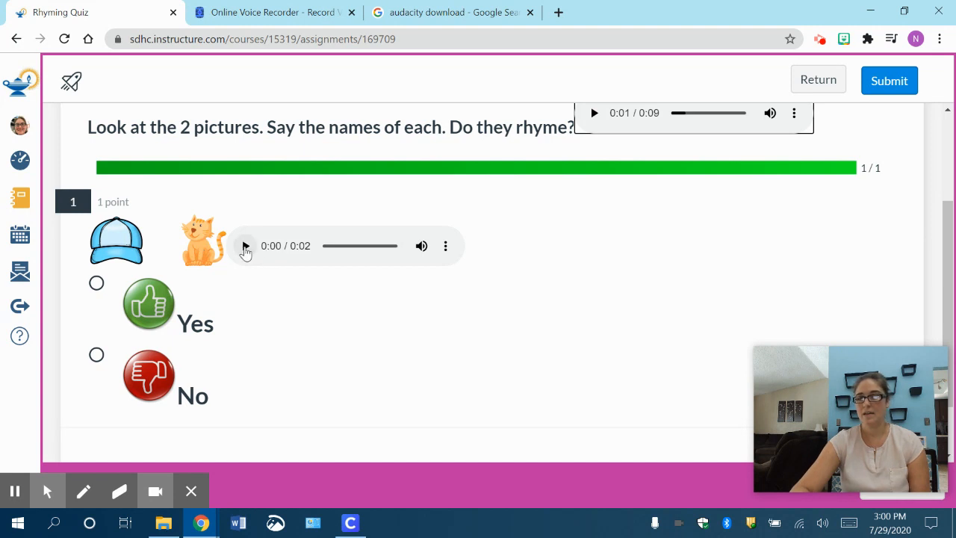
{"action": "left_click", "coordinate": [245, 247]}
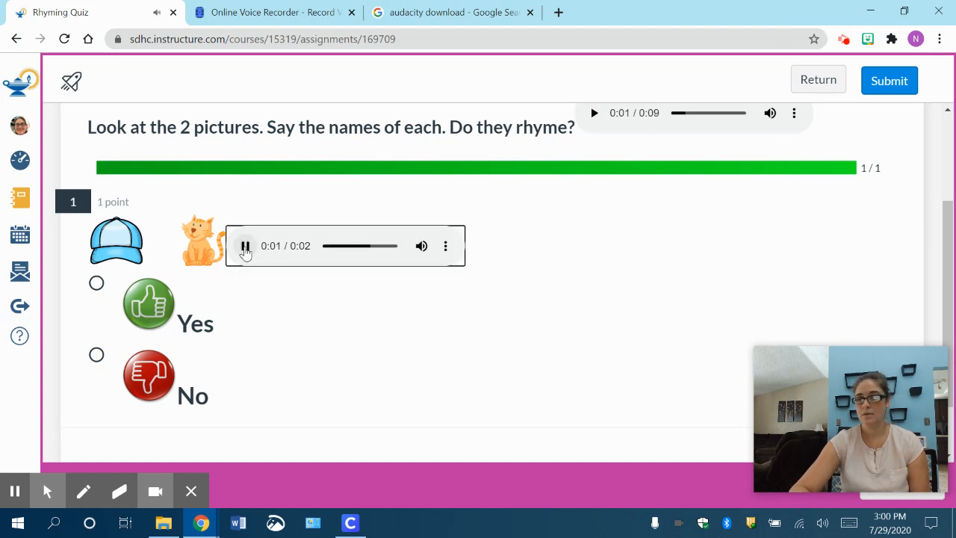
{"action": "left_click", "coordinate": [245, 247]}
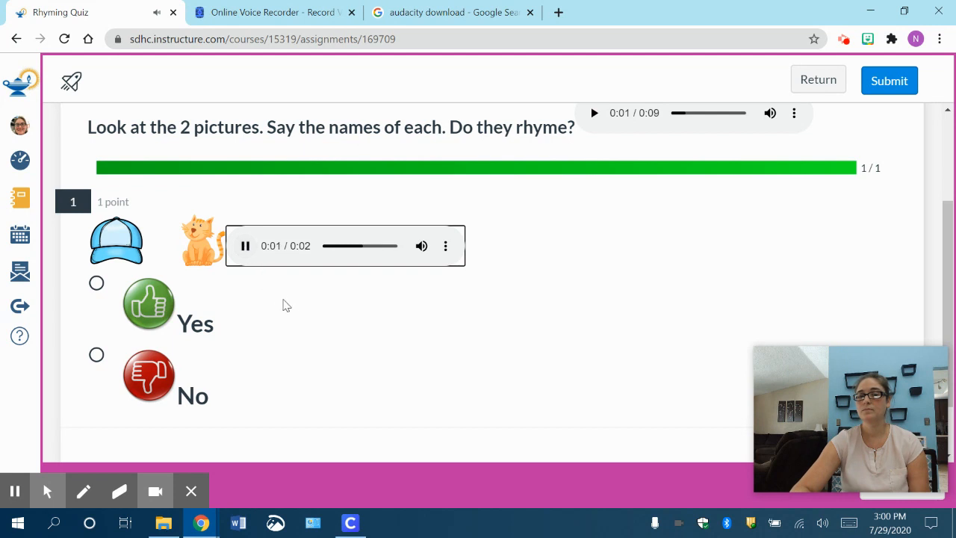
Answer the previewed hat and cat question with Yes and submit the quiz.
{"action": "left_click", "coordinate": [290, 309]}
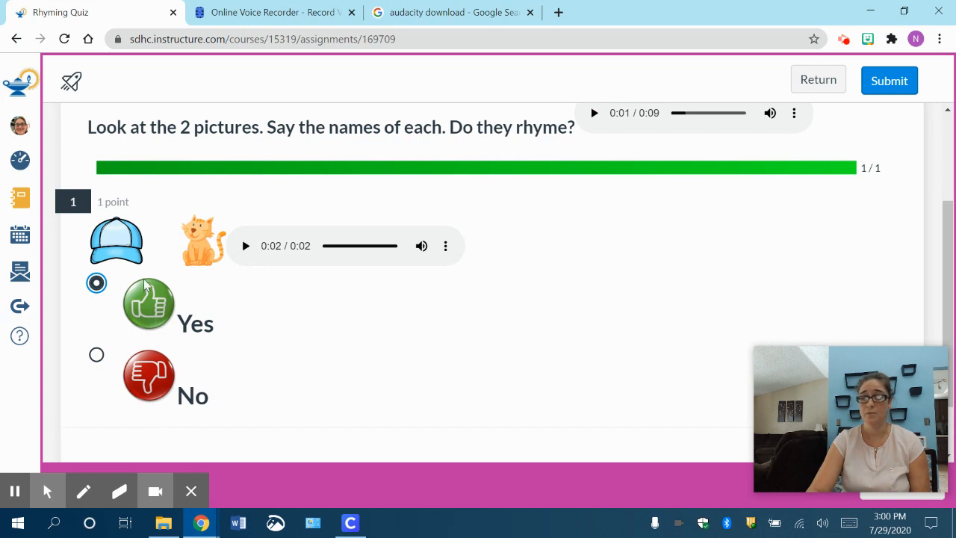
{"action": "scroll", "coordinate": [483, 410], "scroll_direction": "down", "scroll_amount": 1}
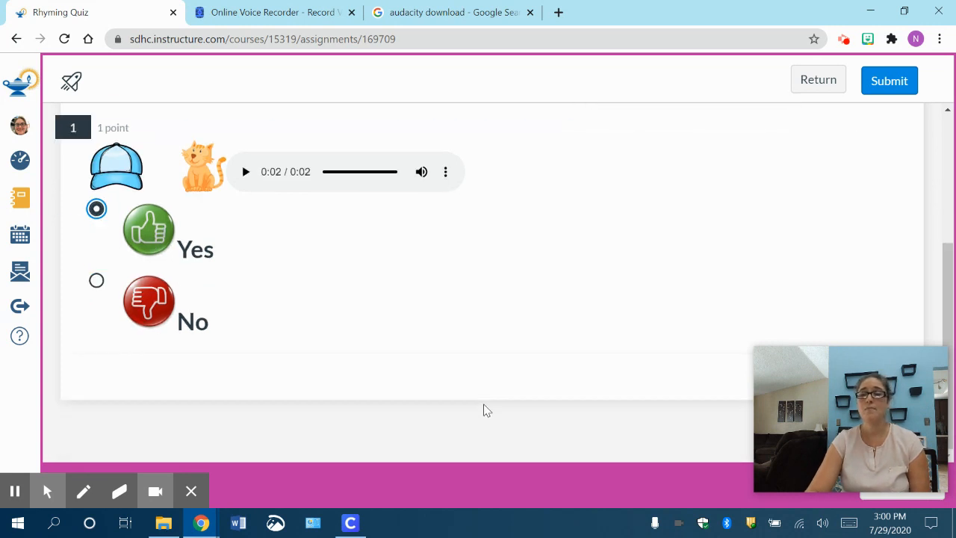
{"action": "scroll", "coordinate": [632, 286], "scroll_direction": "up", "scroll_amount": 2}
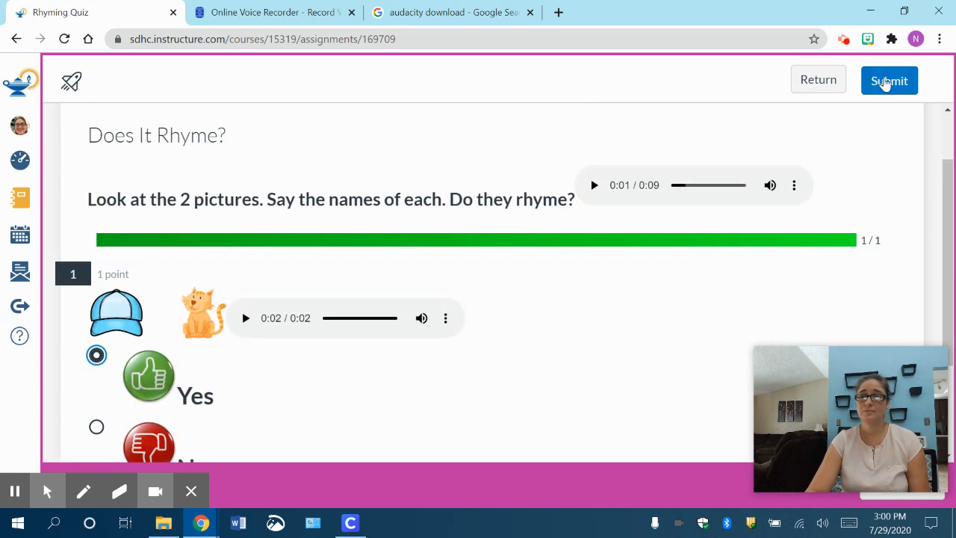
{"action": "left_click", "coordinate": [881, 80]}
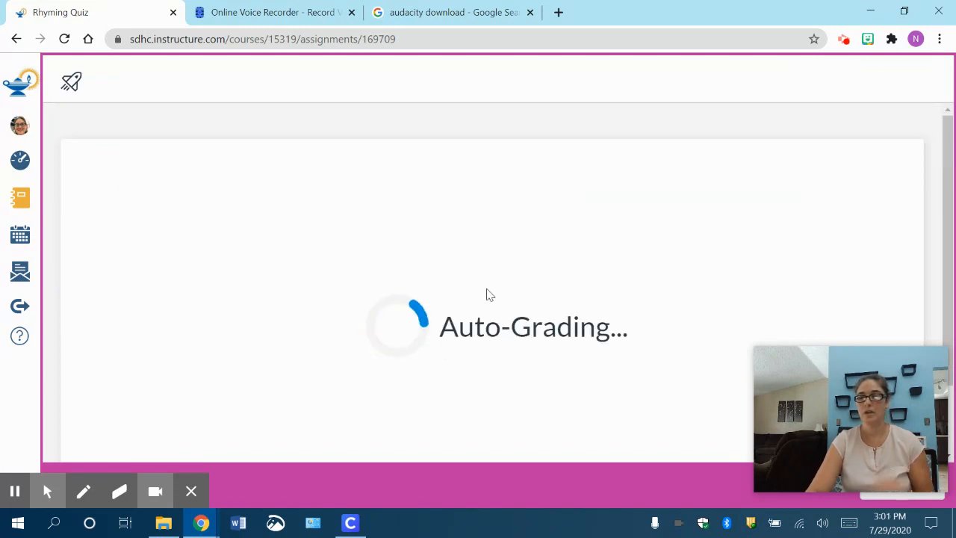
Review the score and the marked answer in the preview results and exit the preview.
{"action": "scroll", "coordinate": [486, 294], "scroll_direction": "down", "scroll_amount": 2}
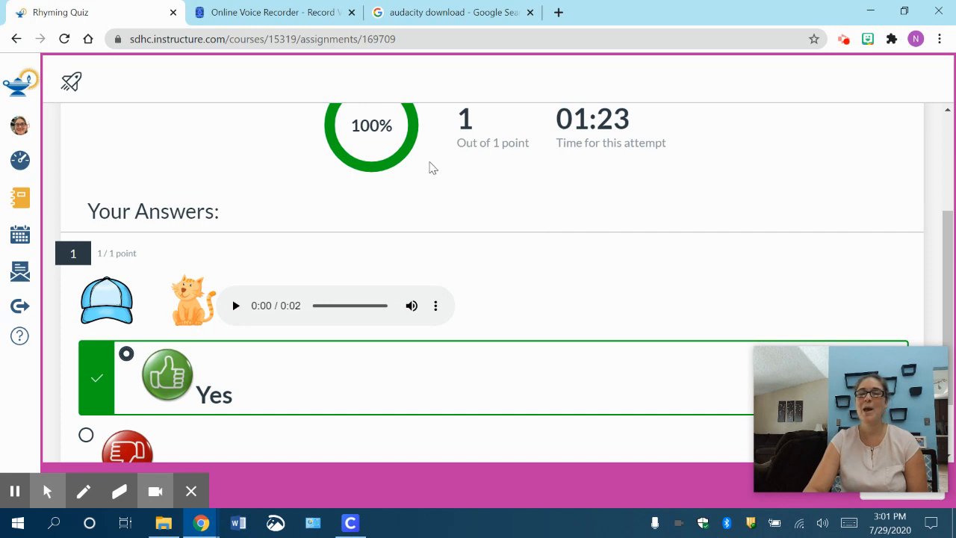
{"action": "scroll", "coordinate": [536, 211], "scroll_direction": "down", "scroll_amount": 1}
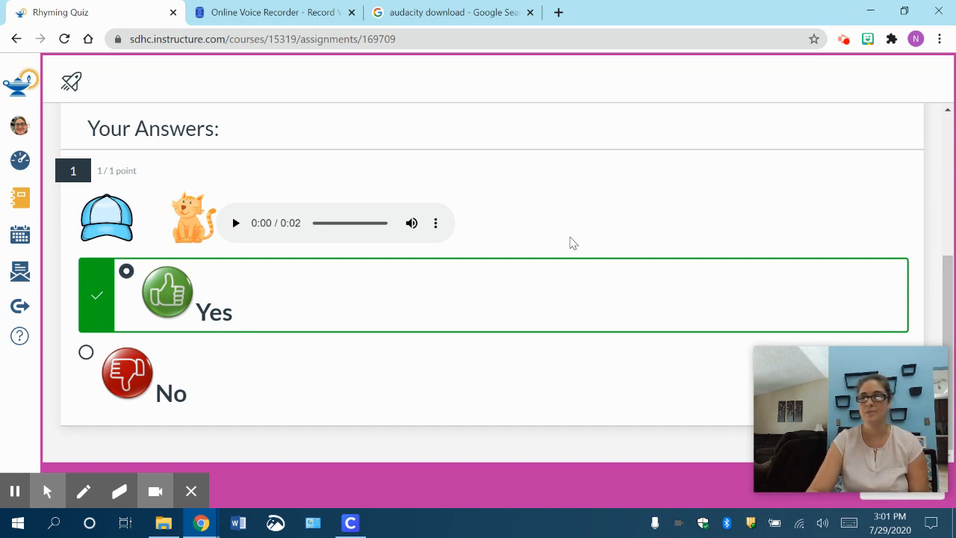
{"action": "scroll", "coordinate": [542, 239], "scroll_direction": "up", "scroll_amount": 3}
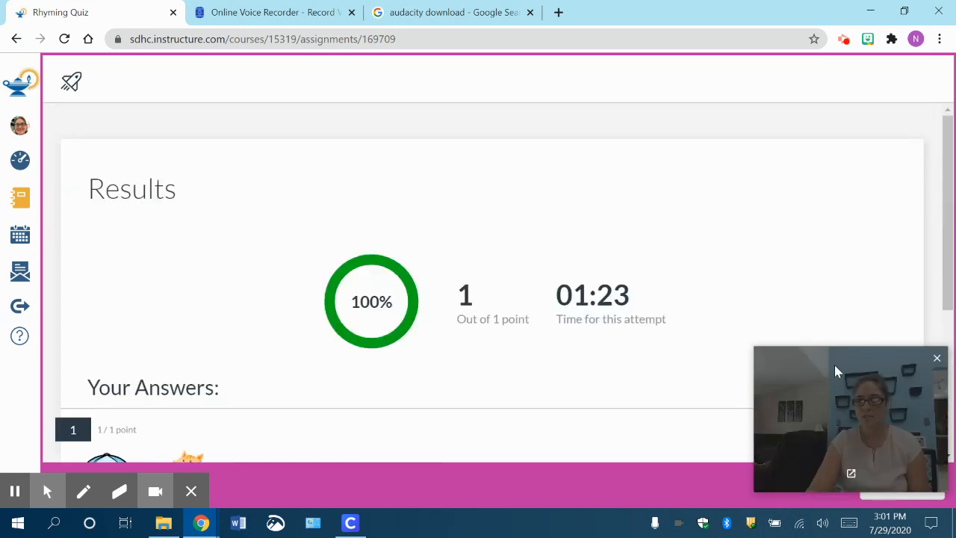
{"action": "left_click_drag", "start_coordinate": [808, 363], "coordinate": [109, 295]}
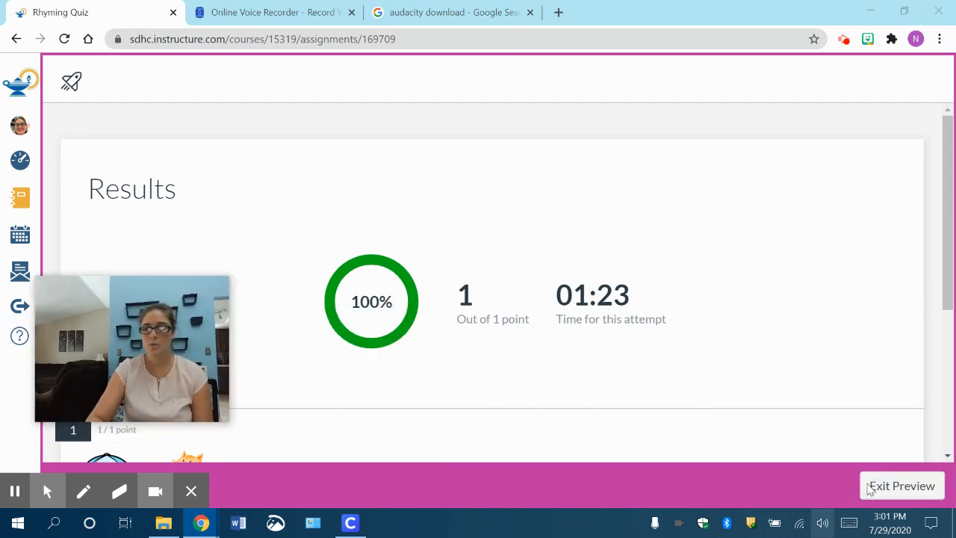
{"action": "left_click", "coordinate": [913, 486]}
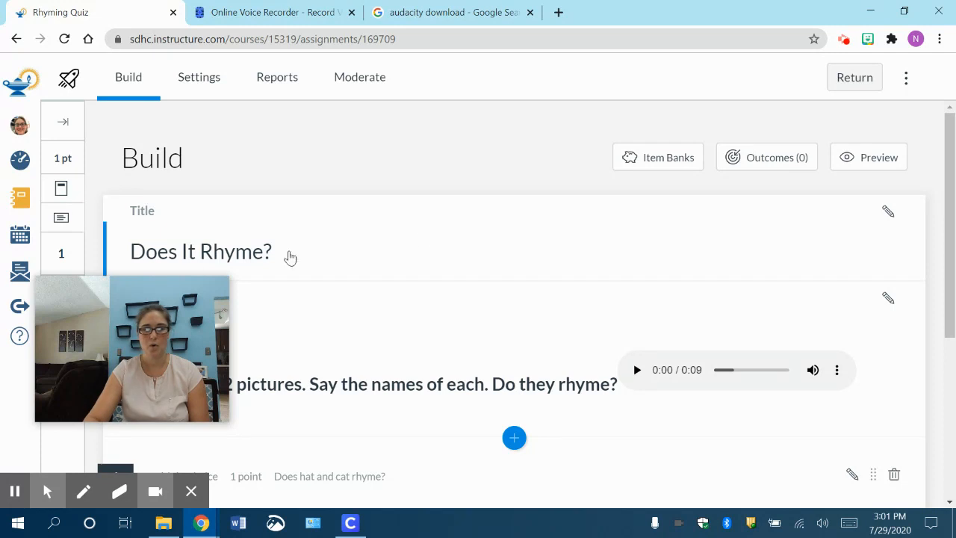
Insert a new multiple-choice question below the hat and cat question.
{"action": "mouse_move", "coordinate": [116, 294]}
{"action": "left_click_drag", "start_coordinate": [116, 294], "coordinate": [77, 16]}
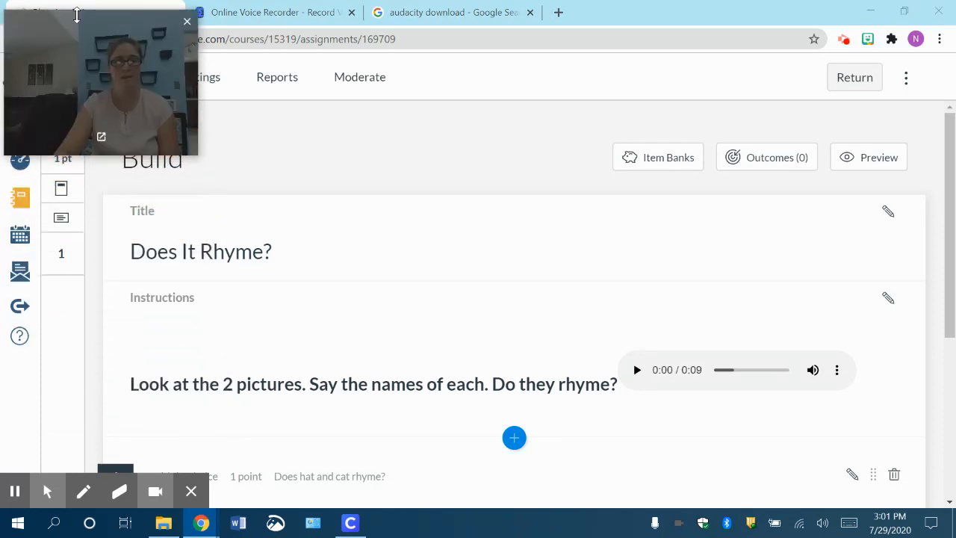
{"action": "scroll", "coordinate": [514, 314], "scroll_direction": "down", "scroll_amount": 4}
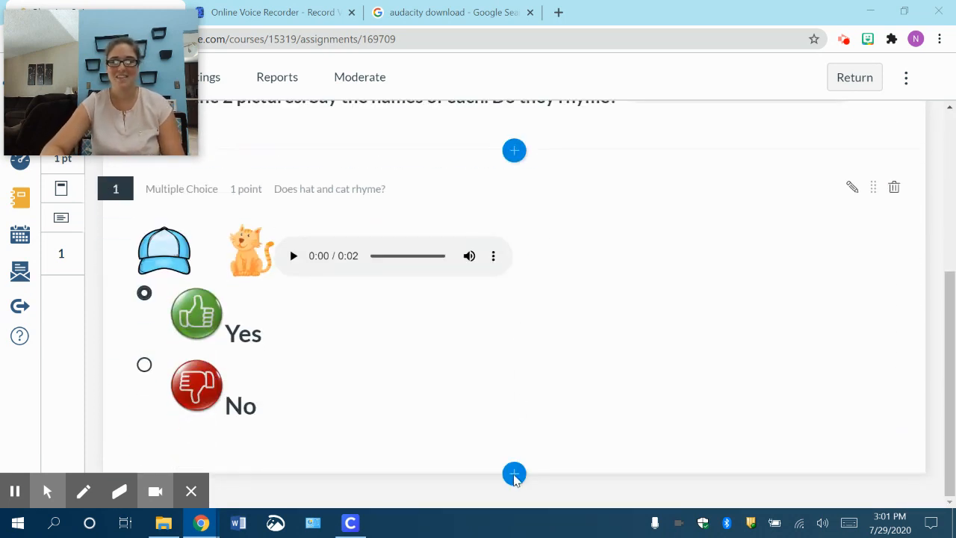
{"action": "scroll", "coordinate": [687, 336], "scroll_direction": "up", "scroll_amount": 3}
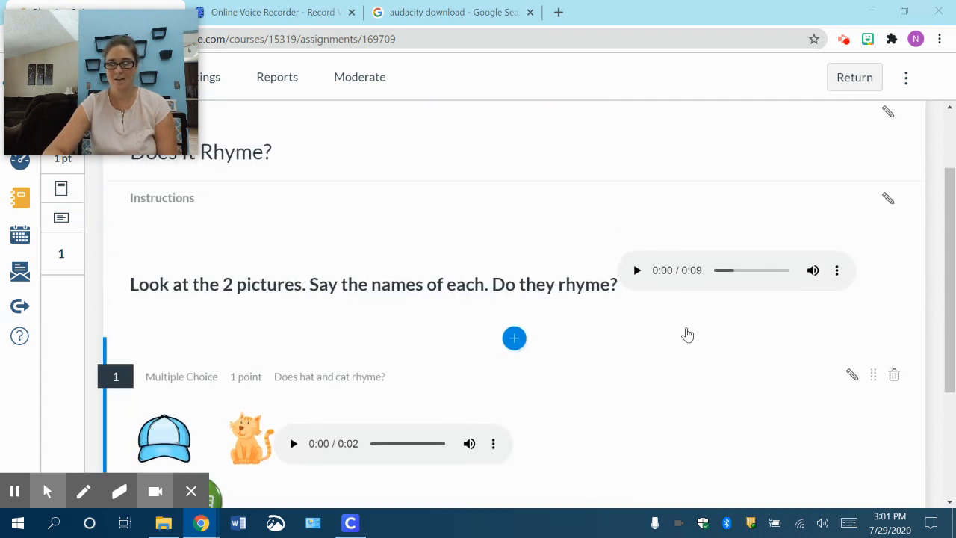
{"action": "scroll", "coordinate": [687, 336], "scroll_direction": "down", "scroll_amount": 3}
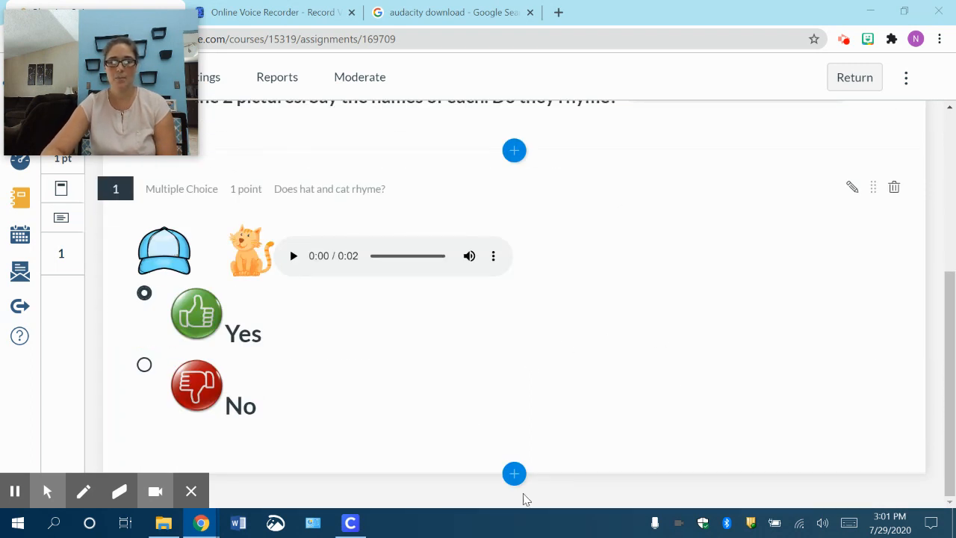
{"action": "left_click", "coordinate": [514, 475]}
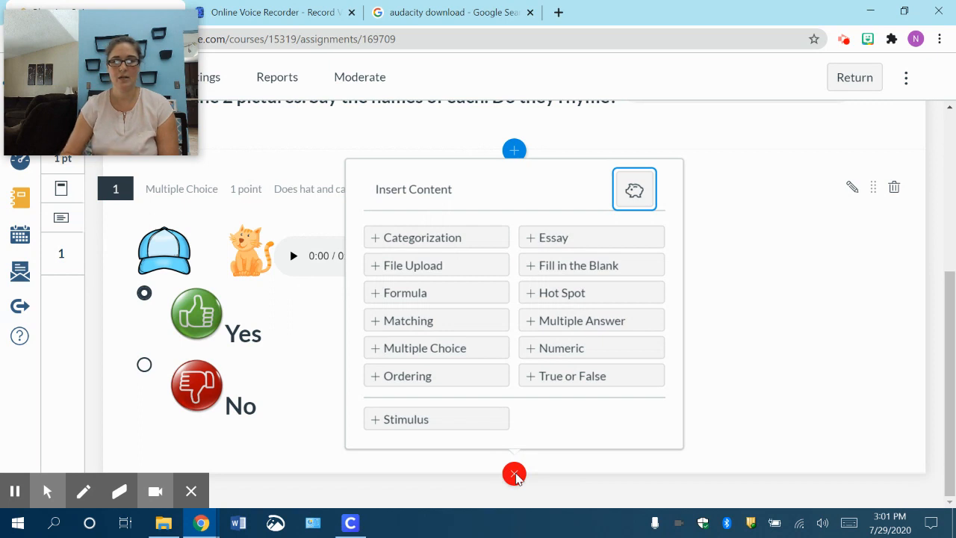
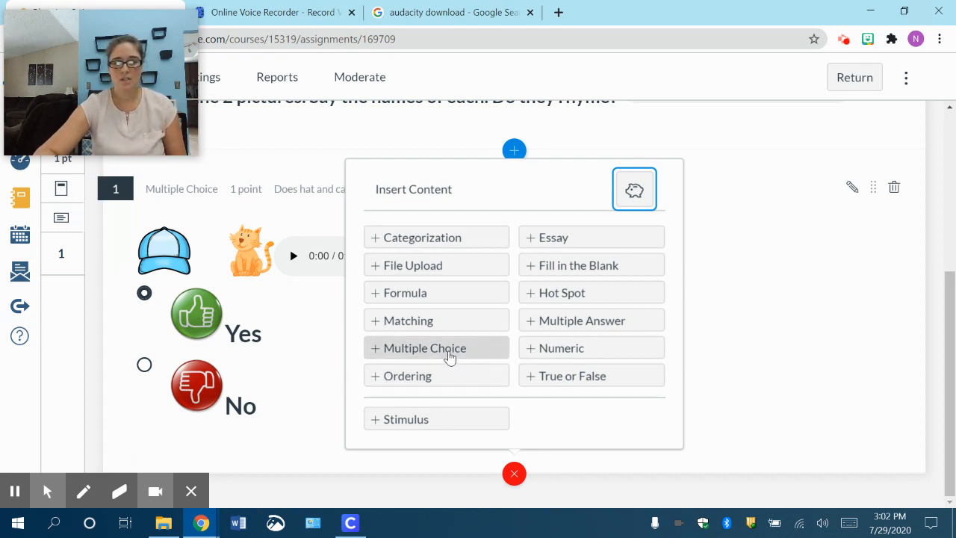
{"action": "left_click", "coordinate": [449, 356]}
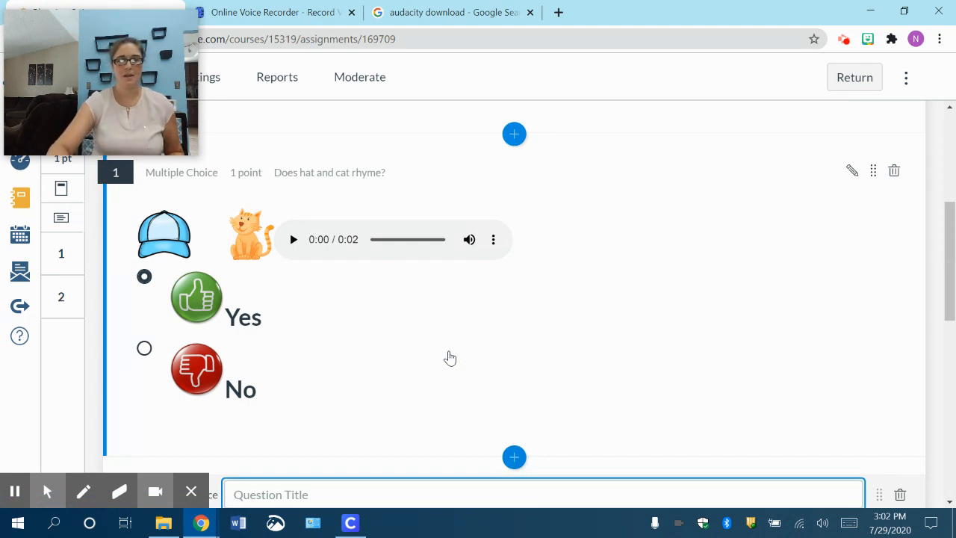
Title the new multiple-choice question "Do frog and foot rhyme?".
{"action": "scroll", "coordinate": [608, 364], "scroll_direction": "down", "scroll_amount": 4}
{"action": "scroll", "coordinate": [608, 364], "scroll_direction": "up", "scroll_amount": 5}
{"action": "scroll", "coordinate": [607, 371], "scroll_direction": "down", "scroll_amount": 1}
{"action": "scroll", "coordinate": [608, 371], "scroll_direction": "up", "scroll_amount": 2}
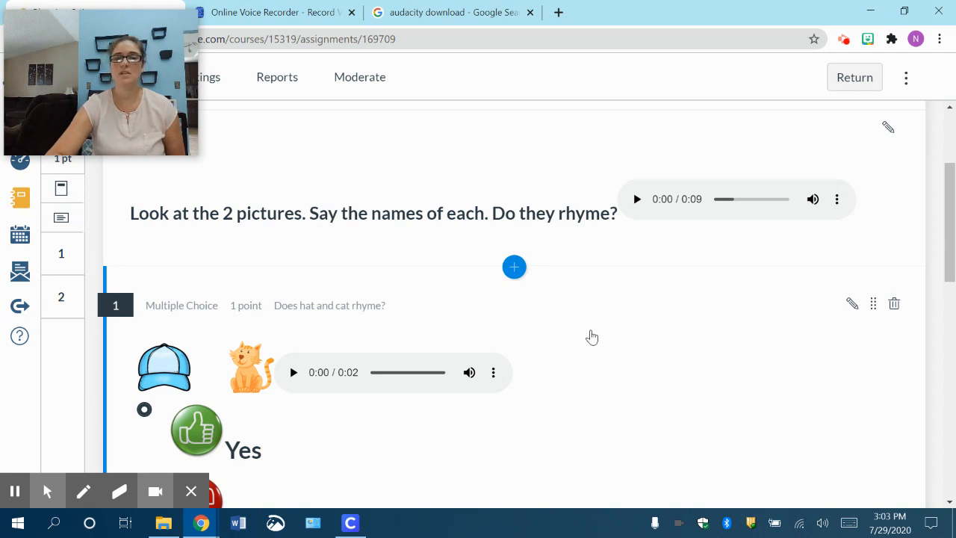
{"action": "scroll", "coordinate": [591, 337], "scroll_direction": "down", "scroll_amount": 5}
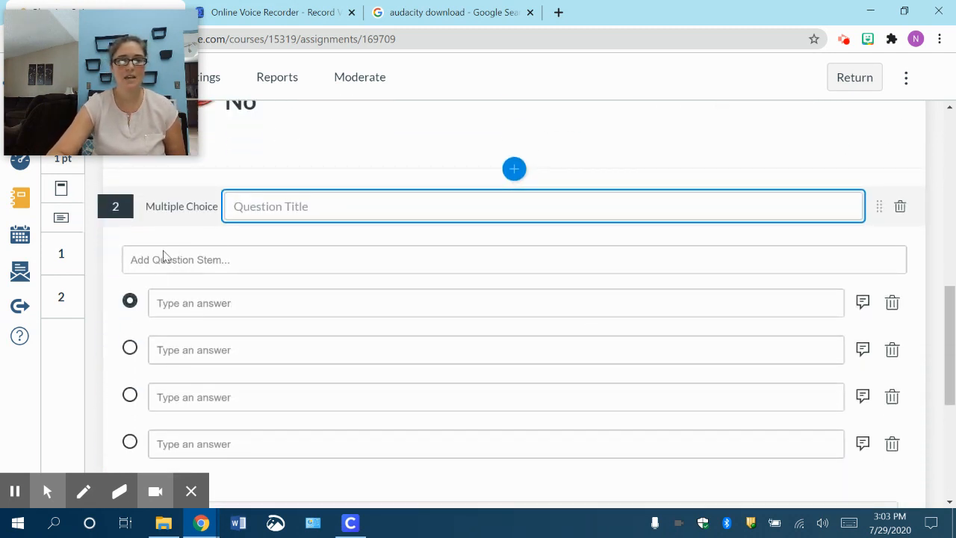
{"action": "left_click", "coordinate": [259, 208]}
{"action": "type", "text": "Do dog and fr"}
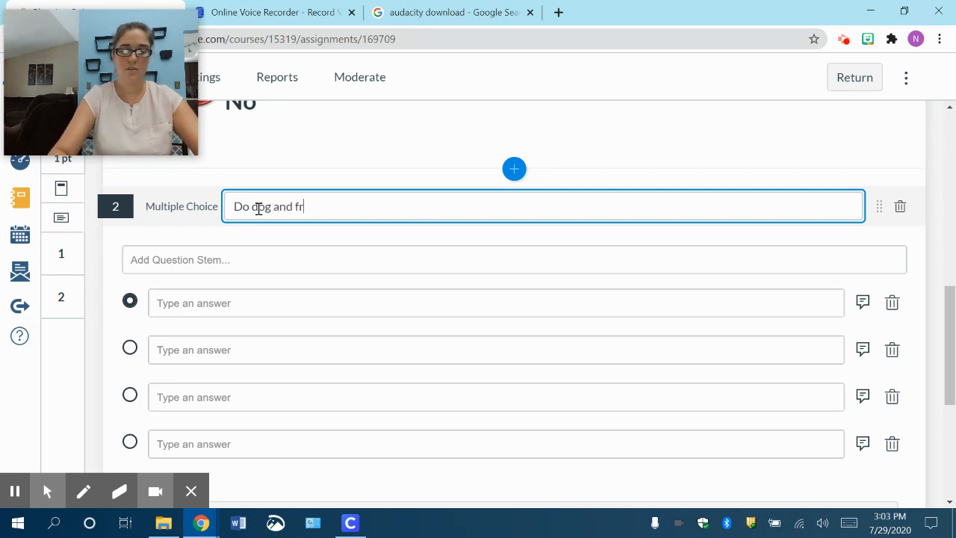
{"action": "key", "text": "BackSpace"}
{"action": "key", "text": "BackSpace"}
{"action": "key", "text": "BackSpace"}
{"action": "type", "text": "frog and foot rhyme?"}
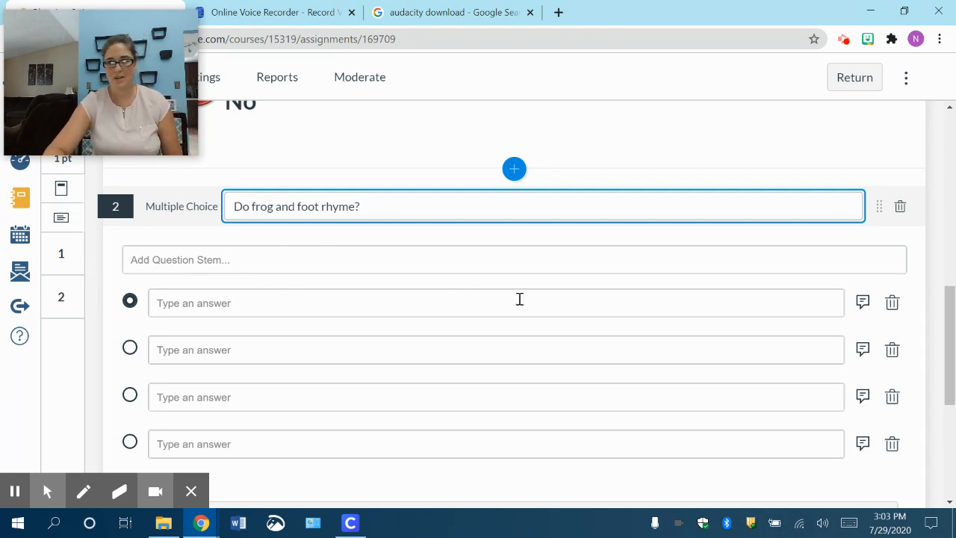
Open the image import for the frog and foot question's stem, with the Canvas Examples folder open beside a smaller browser window.
{"action": "left_click", "coordinate": [273, 303]}
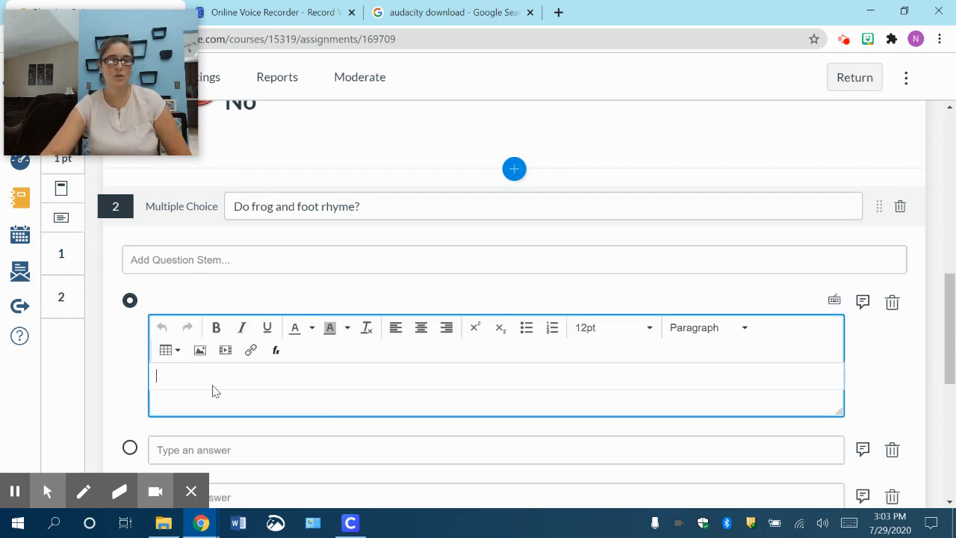
{"action": "left_click", "coordinate": [288, 257]}
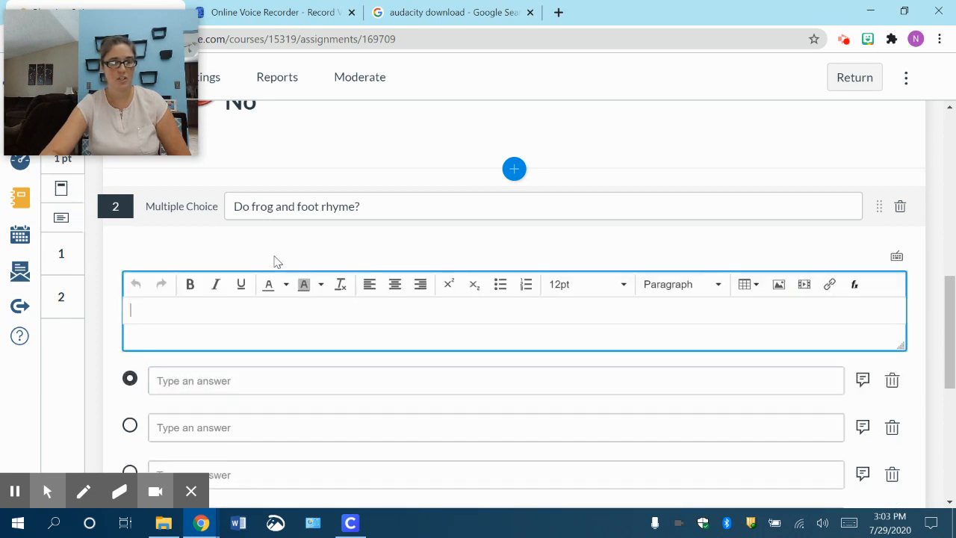
{"action": "scroll", "coordinate": [659, 118], "scroll_direction": "up", "scroll_amount": 4}
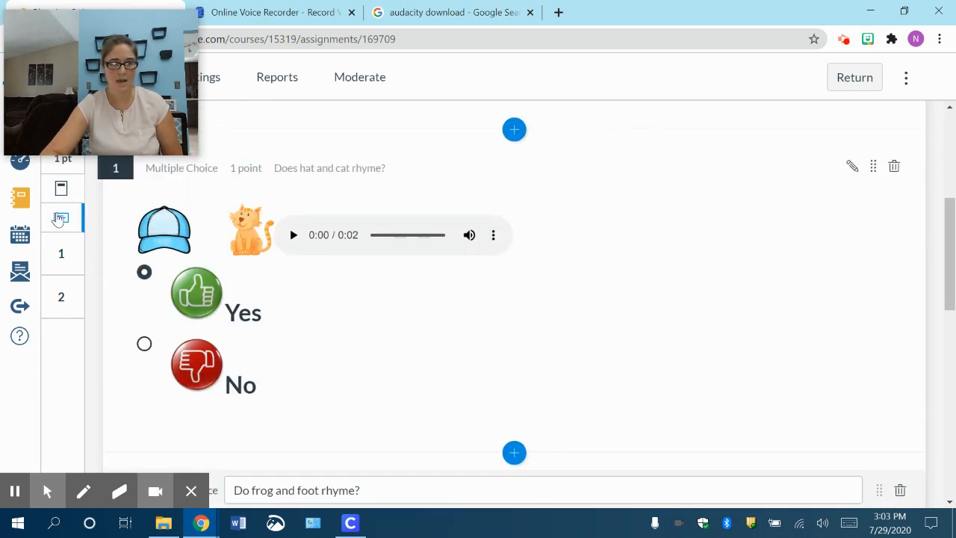
{"action": "scroll", "coordinate": [505, 344], "scroll_direction": "down", "scroll_amount": 4}
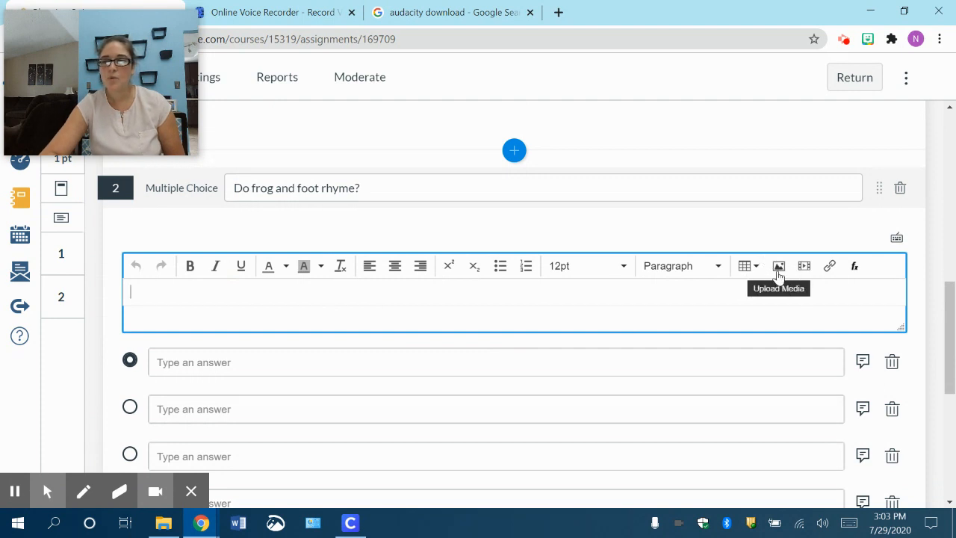
{"action": "left_click", "coordinate": [779, 270]}
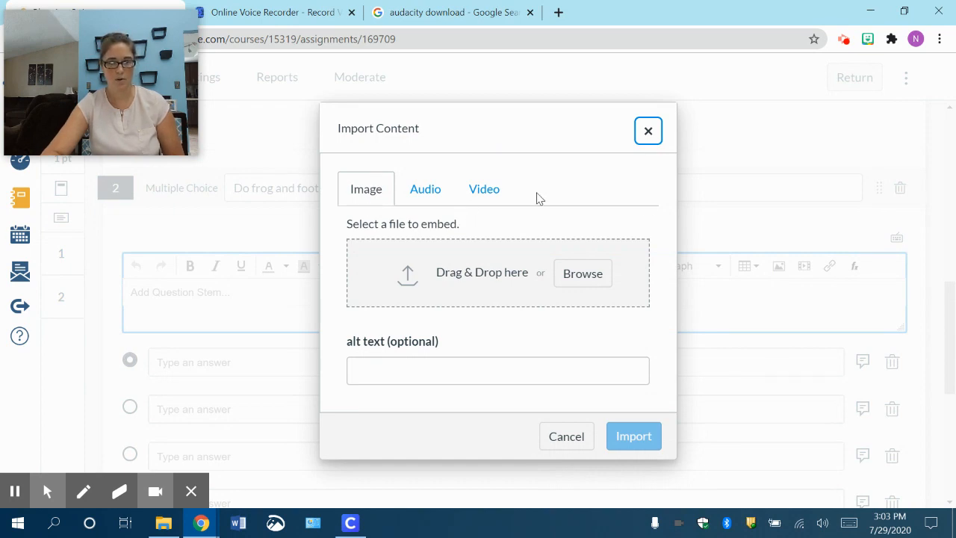
{"action": "left_click", "coordinate": [905, 12]}
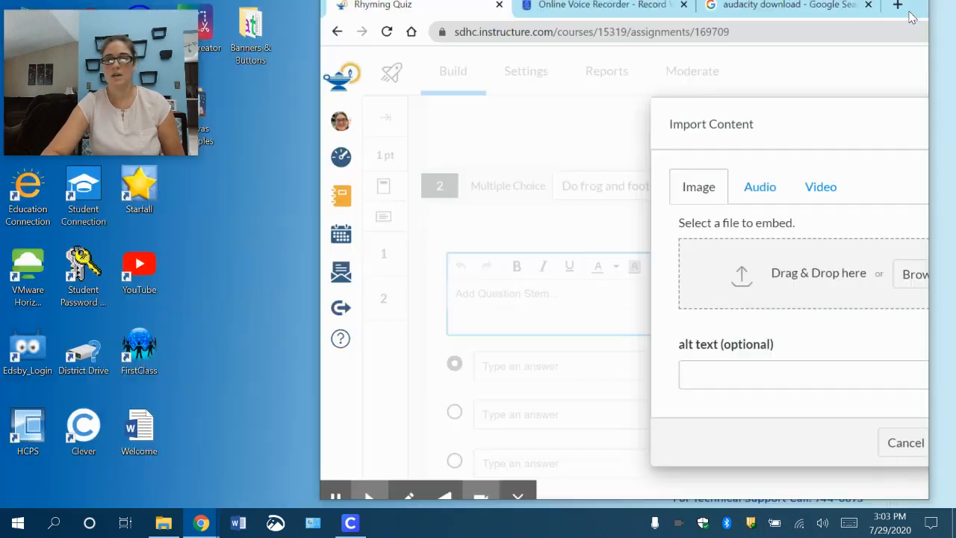
{"action": "double_click", "coordinate": [212, 123]}
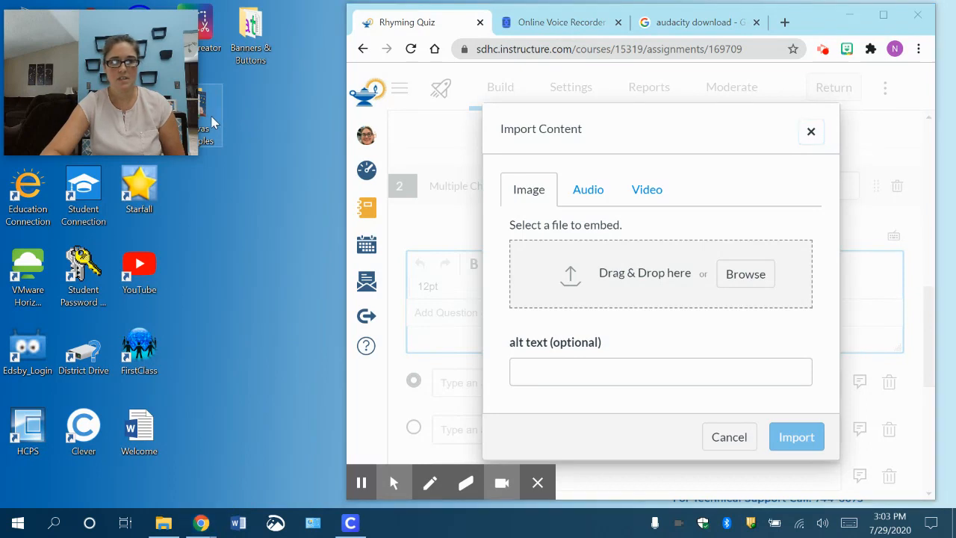
Import frog.PNG into the question stem without alt text and delete the inserted picture.
{"action": "left_click_drag", "start_coordinate": [173, 276], "coordinate": [583, 286]}
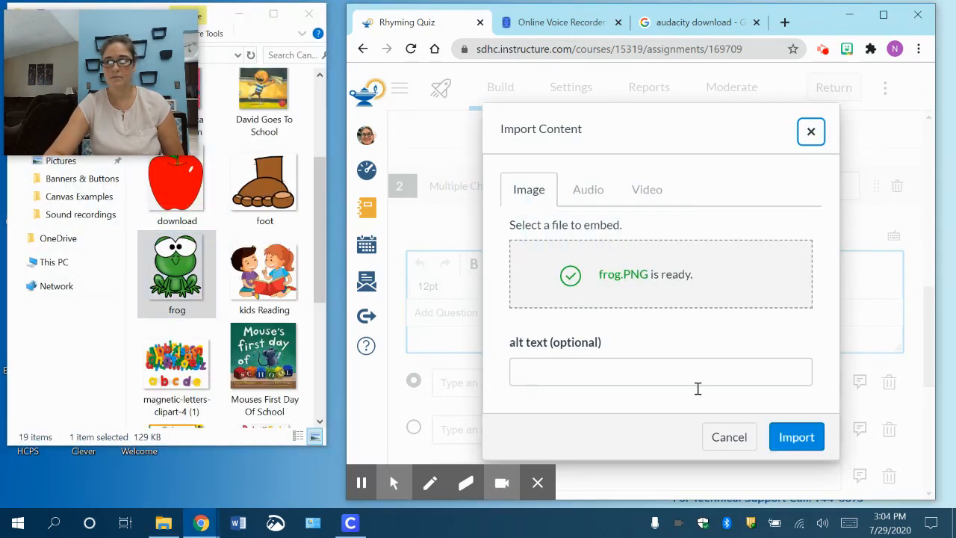
{"action": "left_click", "coordinate": [796, 438]}
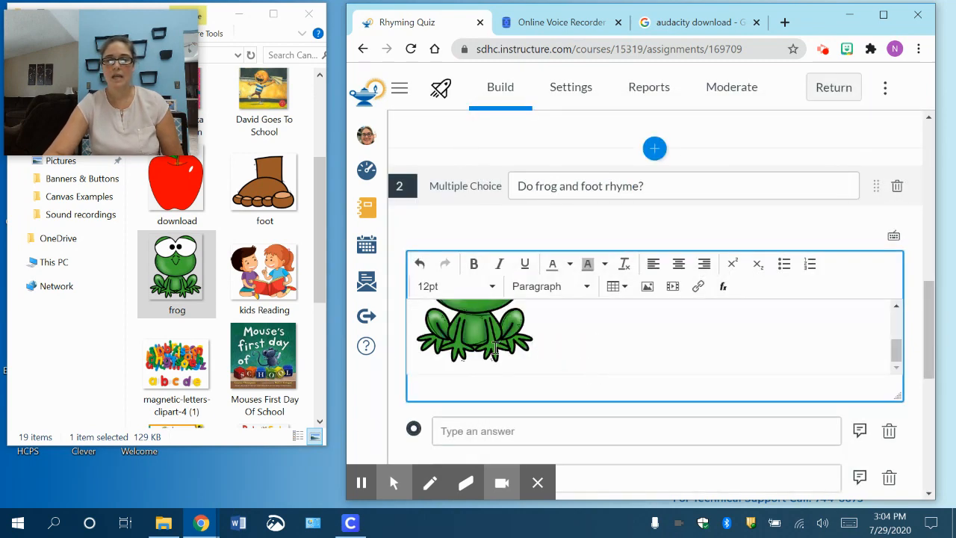
{"action": "left_click", "coordinate": [491, 342]}
{"action": "key", "text": "Delete"}
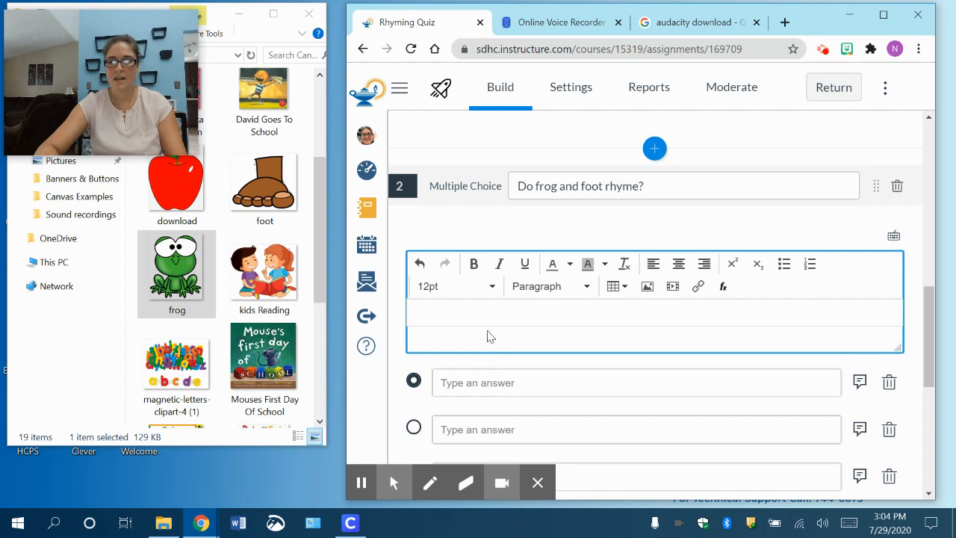
Import frog.PNG from the Canvas Examples folder into the question stem with alt text naming the animal.
{"action": "left_click", "coordinate": [648, 288]}
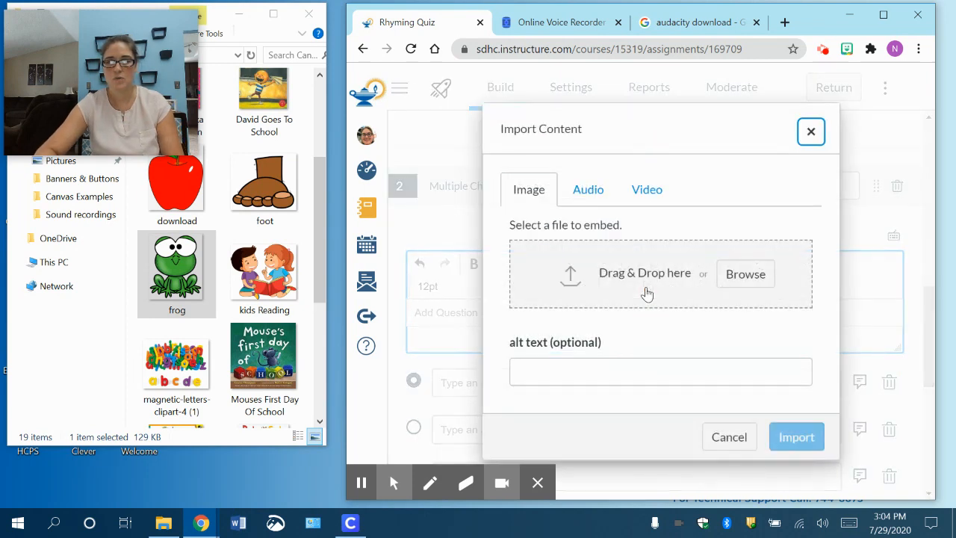
{"action": "left_click_drag", "start_coordinate": [174, 263], "coordinate": [604, 301]}
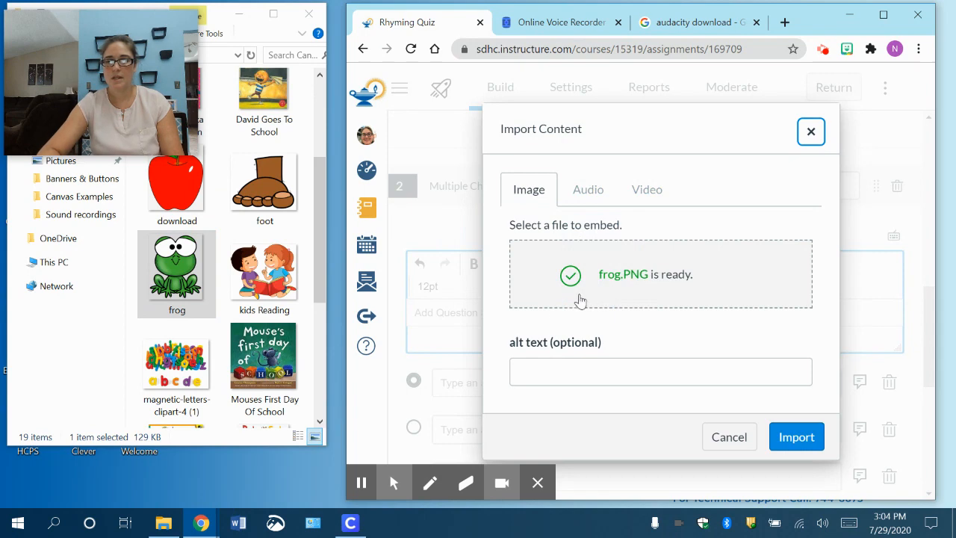
{"action": "left_click", "coordinate": [541, 371]}
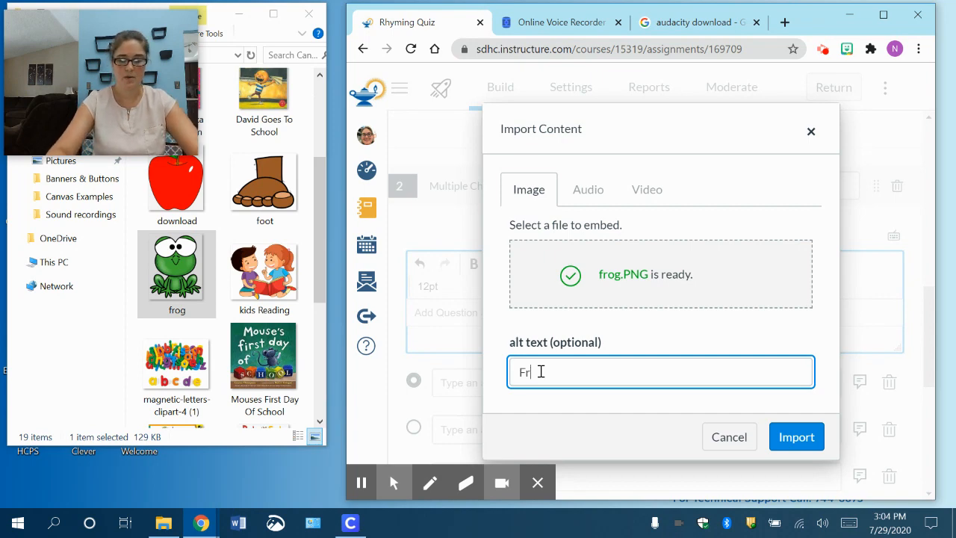
{"action": "left_click", "coordinate": [797, 436]}
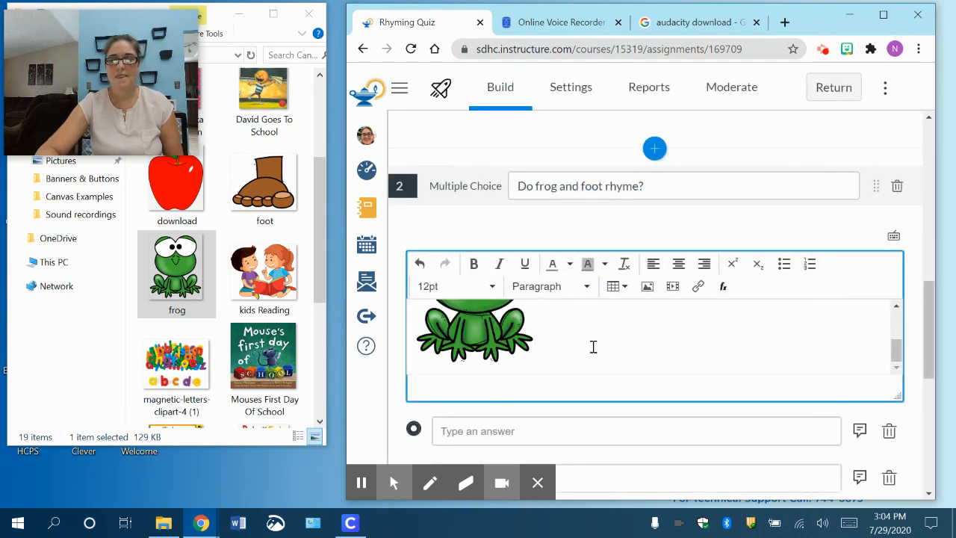
Import foot.png beside the frog picture in the question stem with the alt text "foot".
{"action": "left_click", "coordinate": [648, 289]}
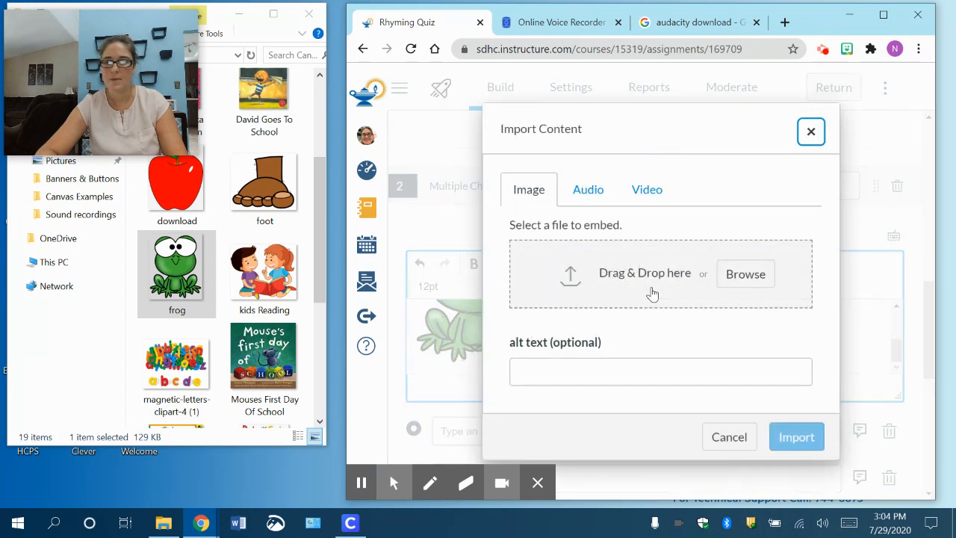
{"action": "left_click_drag", "start_coordinate": [261, 187], "coordinate": [585, 303]}
{"action": "left_click", "coordinate": [598, 374]}
{"action": "type", "text": "foot"}
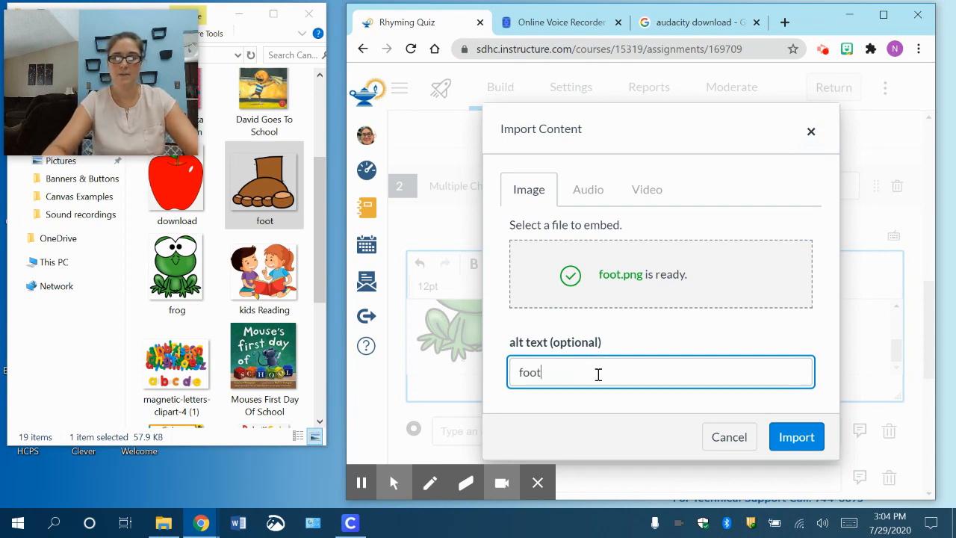
{"action": "left_click", "coordinate": [778, 437]}
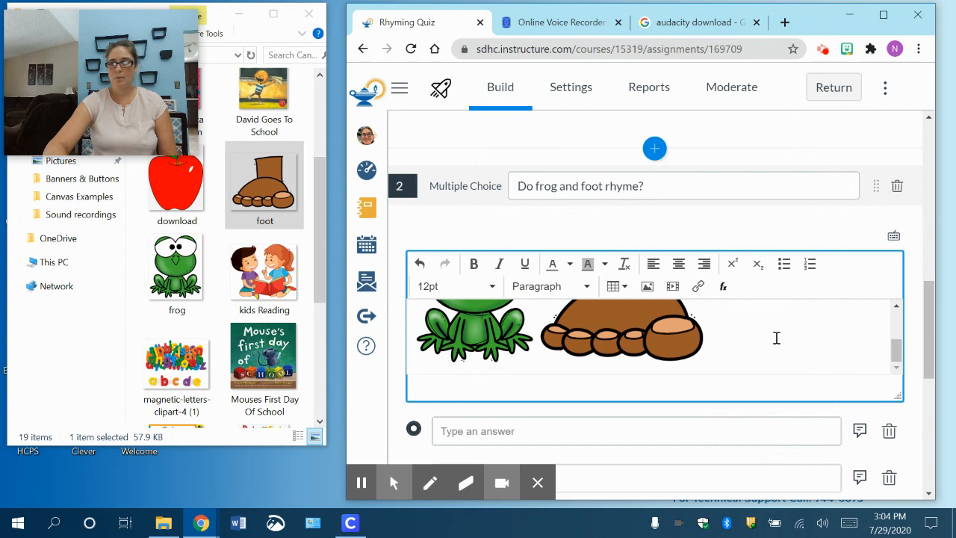
Scale down the frog picture and the foot picture in the question stem.
{"action": "scroll", "coordinate": [777, 338], "scroll_direction": "up", "scroll_amount": 5}
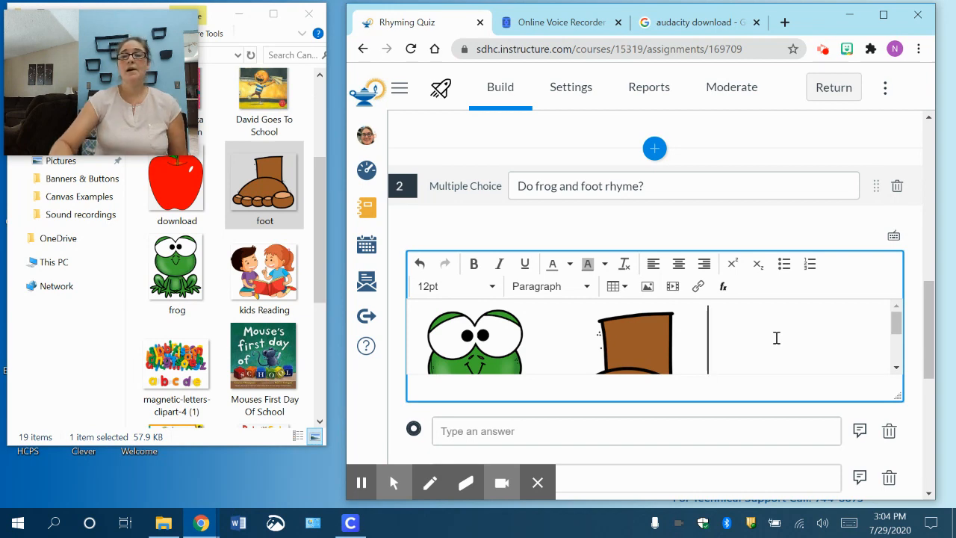
{"action": "left_click", "coordinate": [493, 323]}
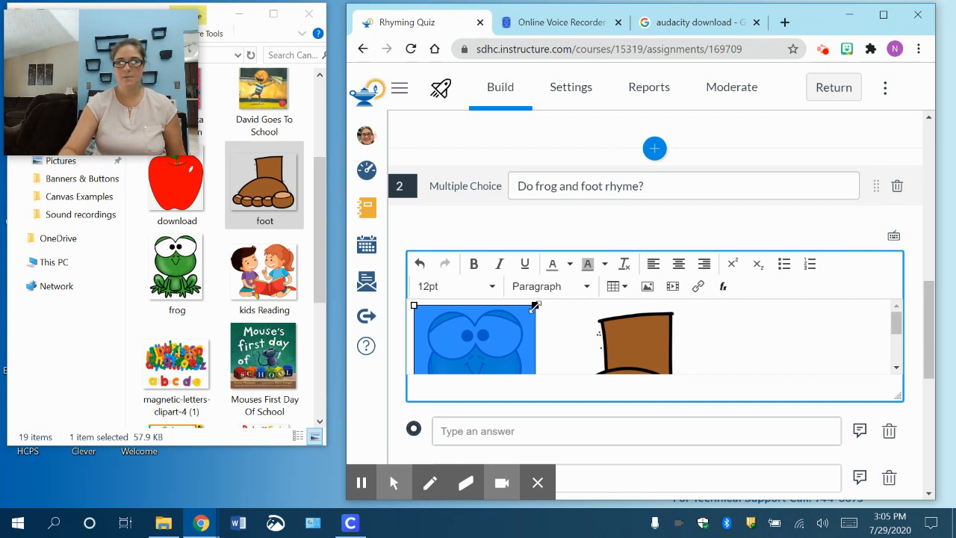
{"action": "left_click_drag", "start_coordinate": [534, 306], "coordinate": [481, 376]}
{"action": "scroll", "coordinate": [508, 327], "scroll_direction": "up", "scroll_amount": 1}
{"action": "scroll", "coordinate": [508, 327], "scroll_direction": "down", "scroll_amount": 1}
{"action": "left_click", "coordinate": [575, 334]}
{"action": "left_click_drag", "start_coordinate": [656, 314], "coordinate": [594, 381]}
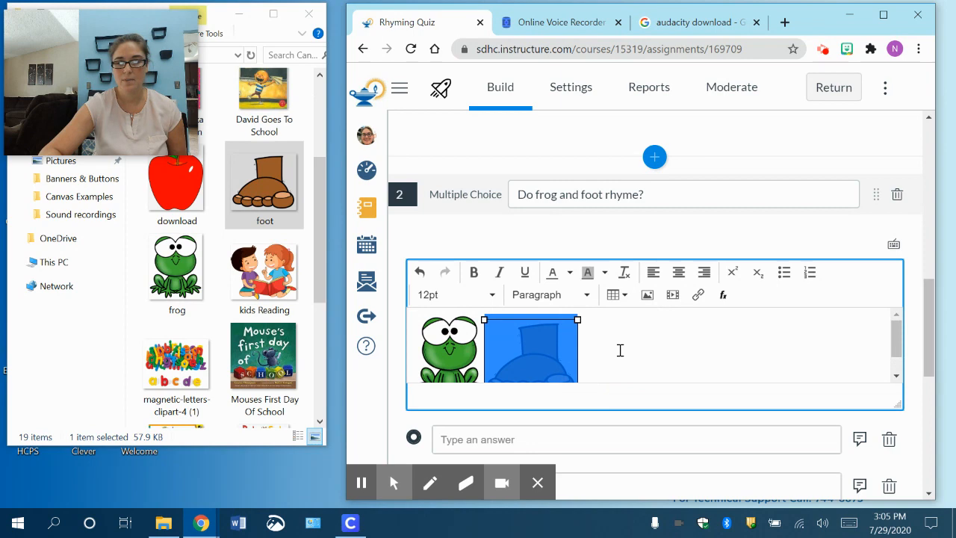
Shrink the frog and foot pictures further so they fit side by side at a similar size.
{"action": "left_click", "coordinate": [469, 348]}
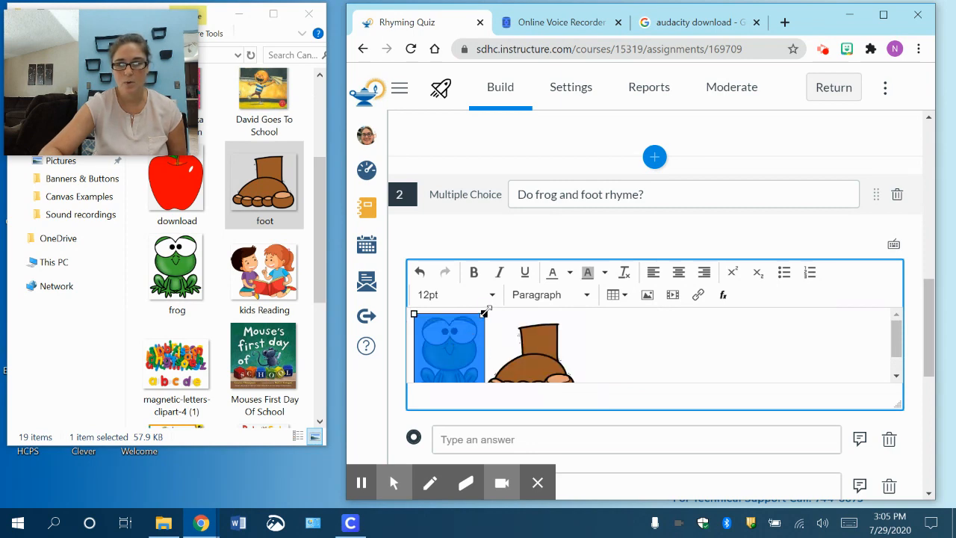
{"action": "left_click_drag", "start_coordinate": [484, 314], "coordinate": [469, 324]}
{"action": "left_click", "coordinate": [528, 349]}
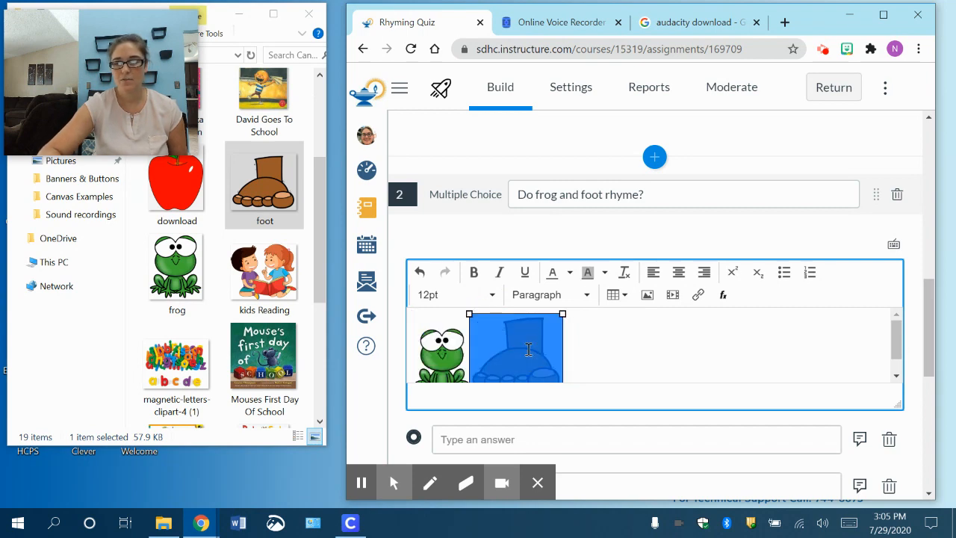
{"action": "left_click_drag", "start_coordinate": [562, 314], "coordinate": [524, 335]}
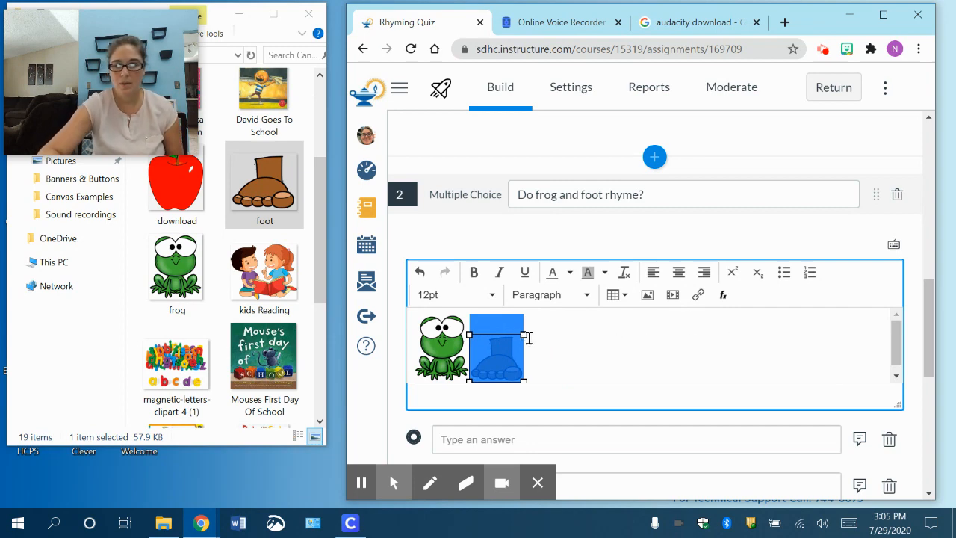
{"action": "left_click_drag", "start_coordinate": [523, 334], "coordinate": [530, 323]}
{"action": "left_click", "coordinate": [635, 351]}
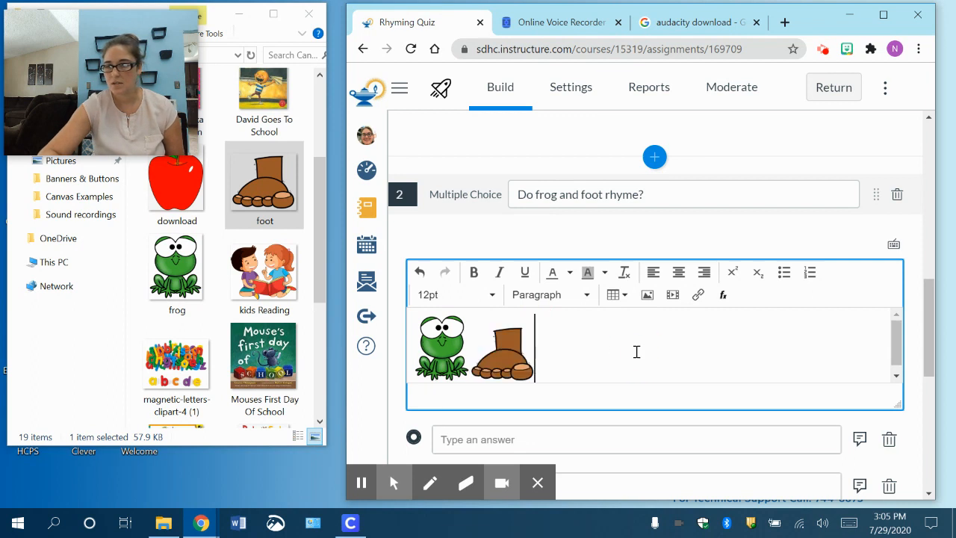
Open the media import for the question stem, compare the audio and video options, and choose audio.
{"action": "scroll", "coordinate": [636, 351], "scroll_direction": "down", "scroll_amount": 1}
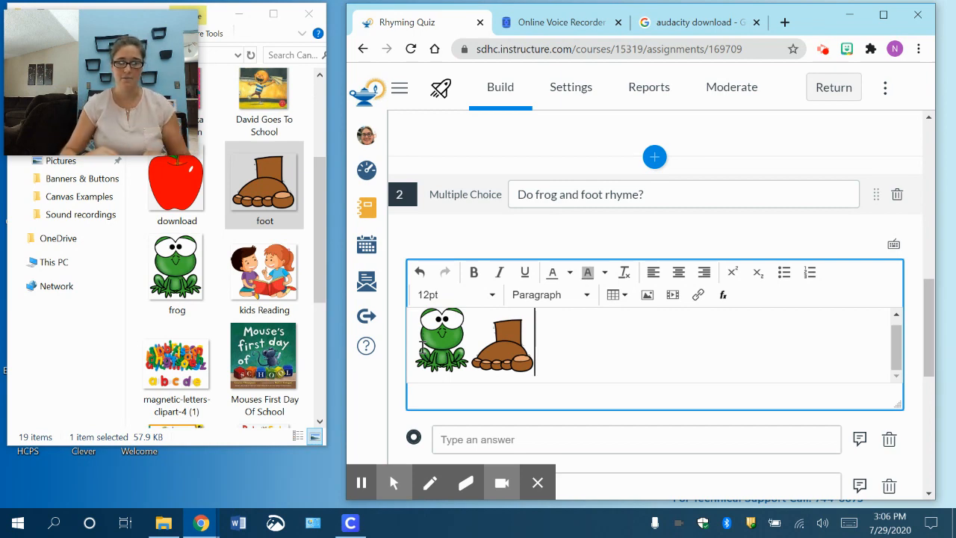
{"action": "left_click", "coordinate": [647, 297]}
{"action": "left_click", "coordinate": [594, 188]}
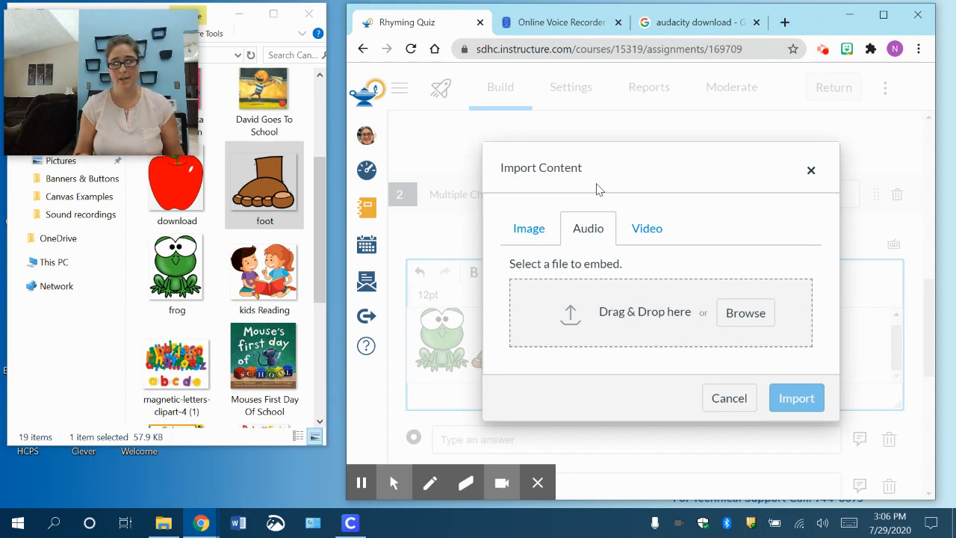
{"action": "left_click", "coordinate": [636, 234]}
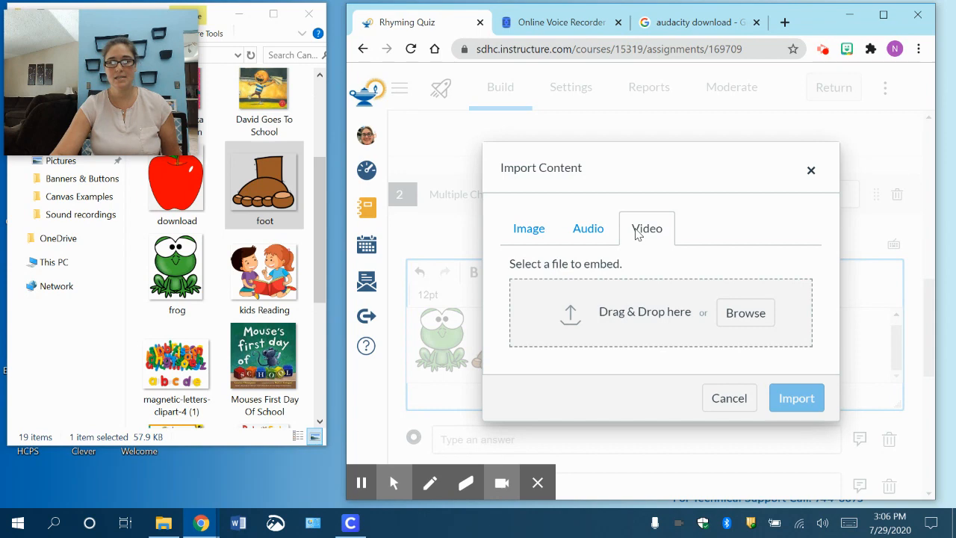
{"action": "left_click", "coordinate": [589, 234]}
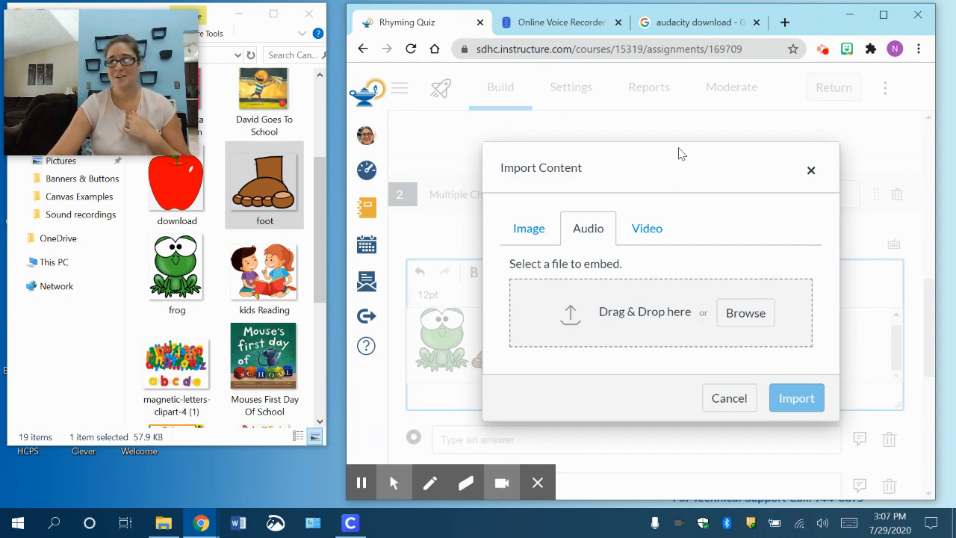
Look over the Audacity download search results and the online voice recorder page as recording options, and return to the quiz.
{"action": "left_click", "coordinate": [682, 28]}
{"action": "scroll", "coordinate": [719, 279], "scroll_direction": "up", "scroll_amount": 3}
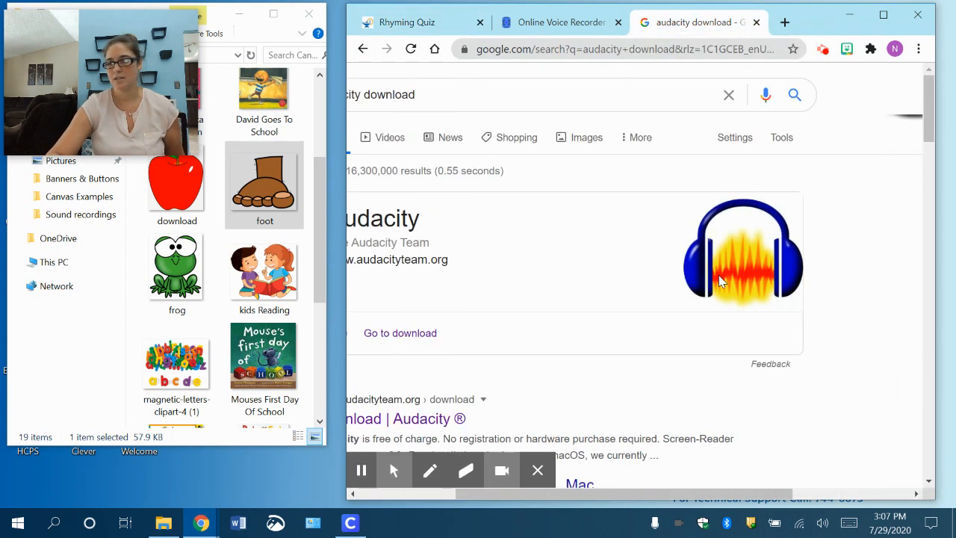
{"action": "scroll", "coordinate": [612, 274], "scroll_direction": "left", "scroll_amount": 1}
{"action": "scroll", "coordinate": [610, 277], "scroll_direction": "left", "scroll_amount": 1}
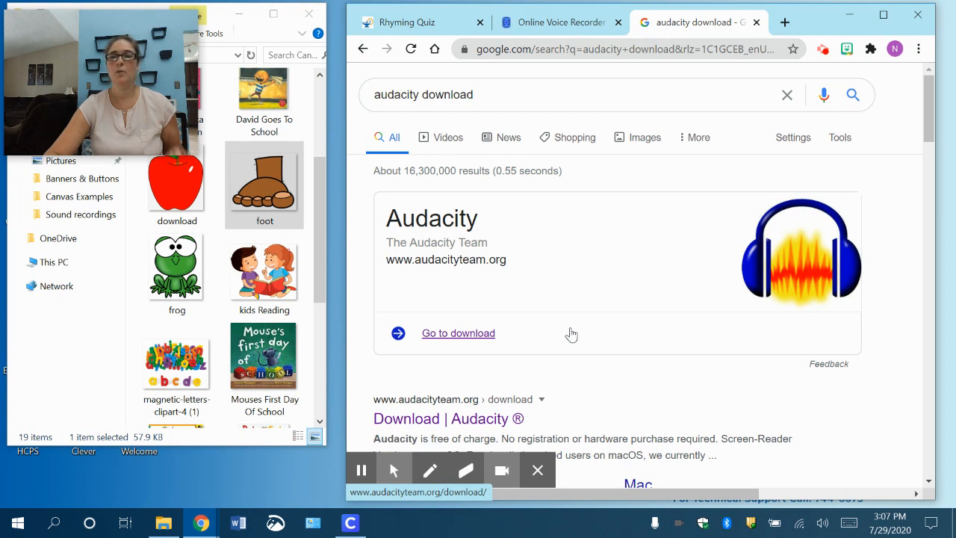
{"action": "left_click", "coordinate": [556, 25]}
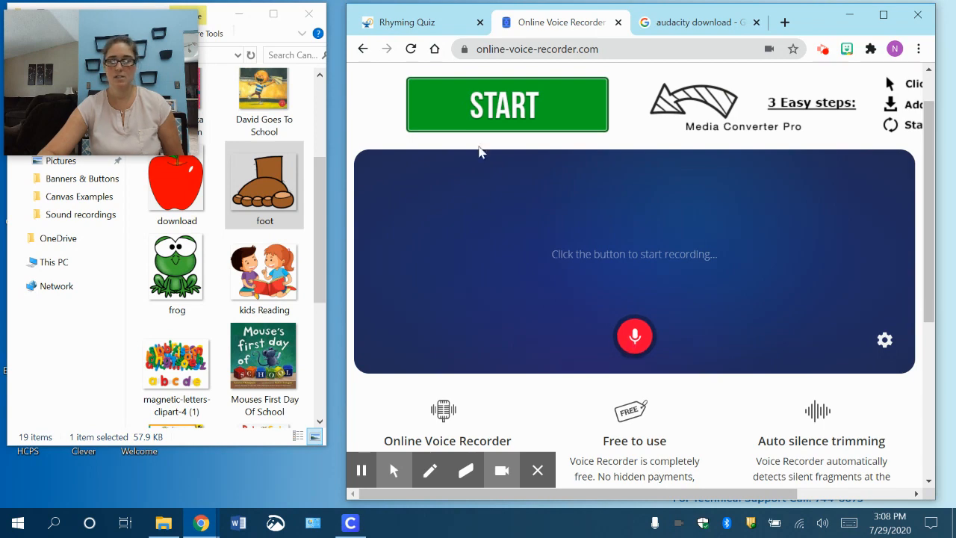
{"action": "left_click", "coordinate": [440, 24]}
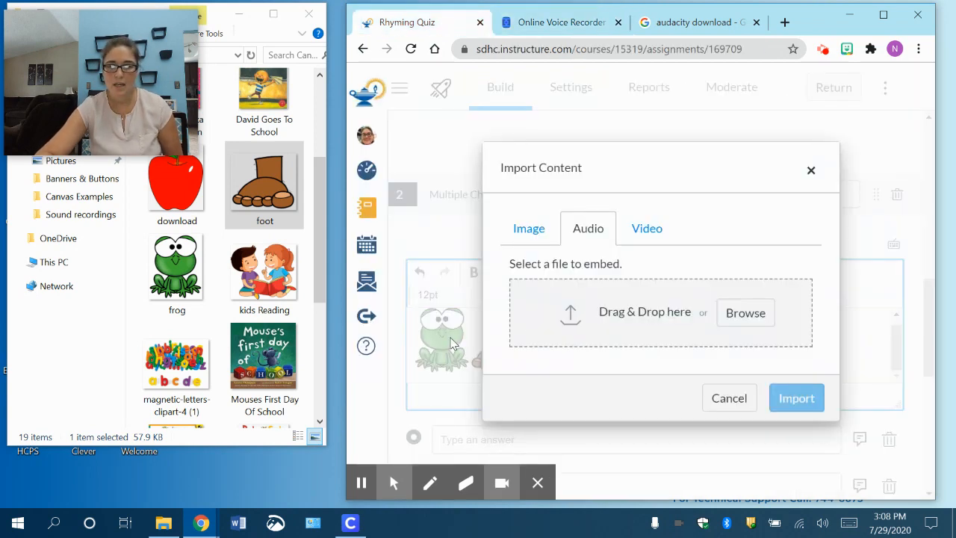
Switch to the online voice recorder and record a voice clip of about 4 seconds for the question.
{"action": "left_click", "coordinate": [565, 30]}
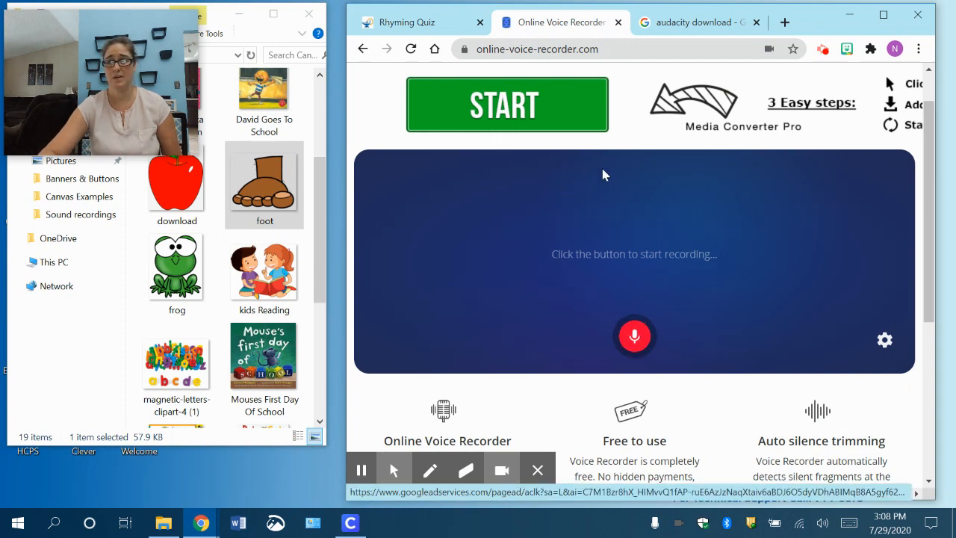
{"action": "left_click", "coordinate": [636, 337]}
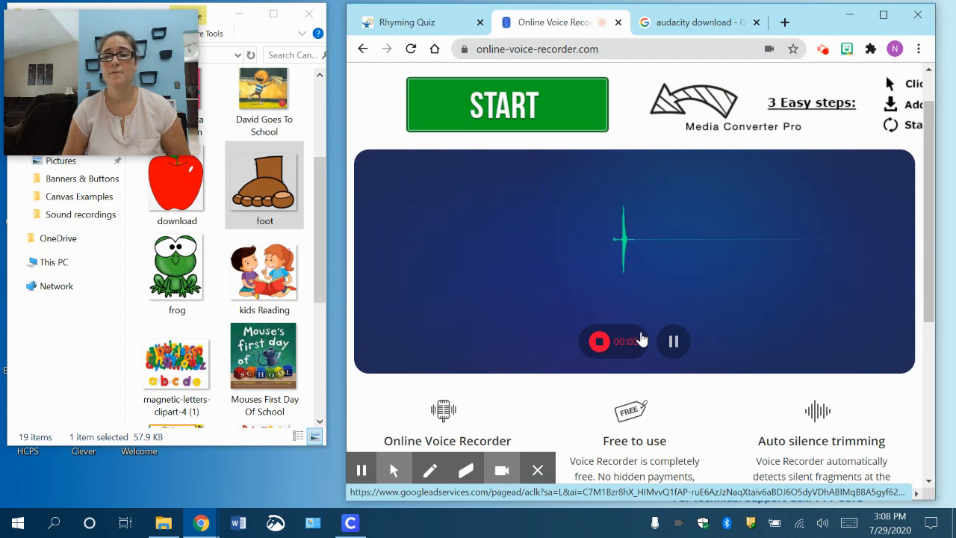
{"action": "left_click", "coordinate": [640, 340]}
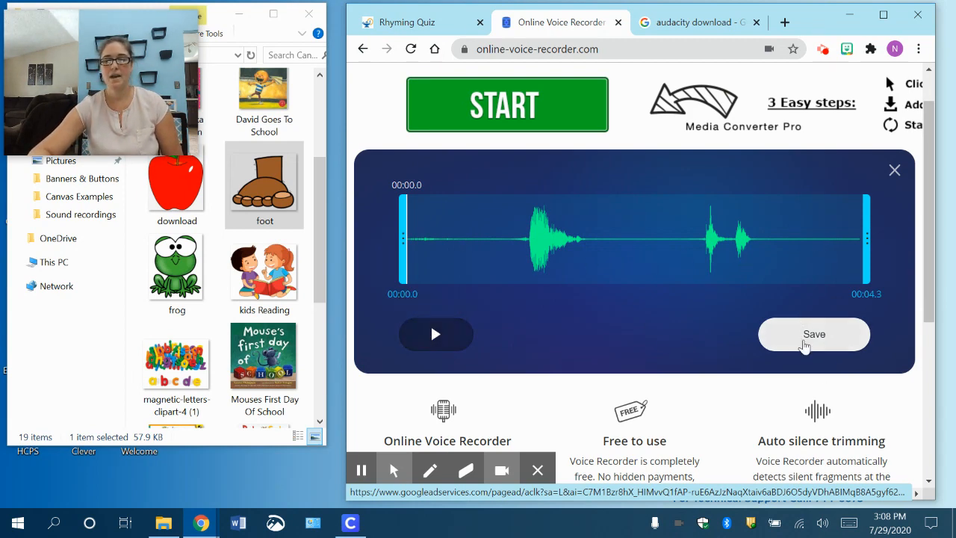
Save the voice recording as an MP3, return to the Rhyming Quiz, and import the file as audio into the question stem.
{"action": "left_click", "coordinate": [805, 346]}
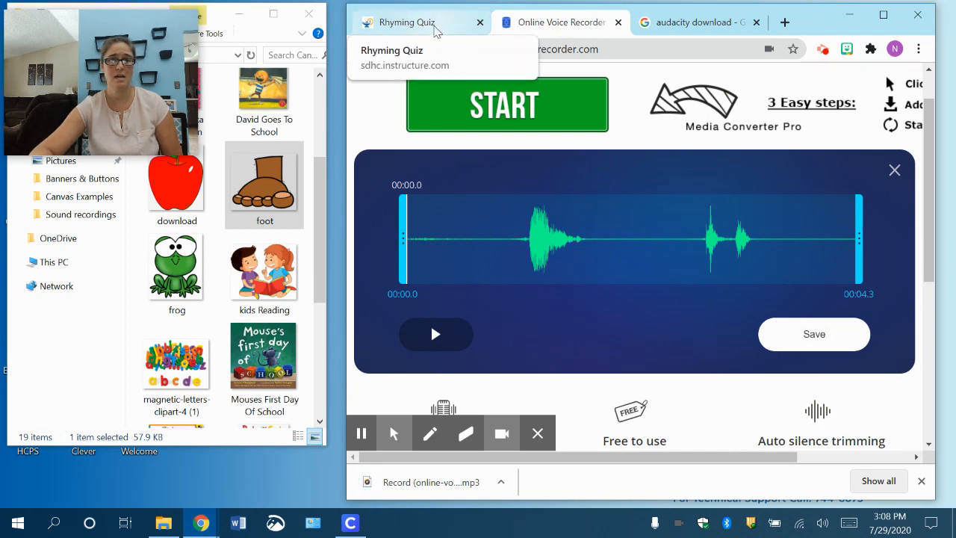
{"action": "left_click", "coordinate": [433, 27]}
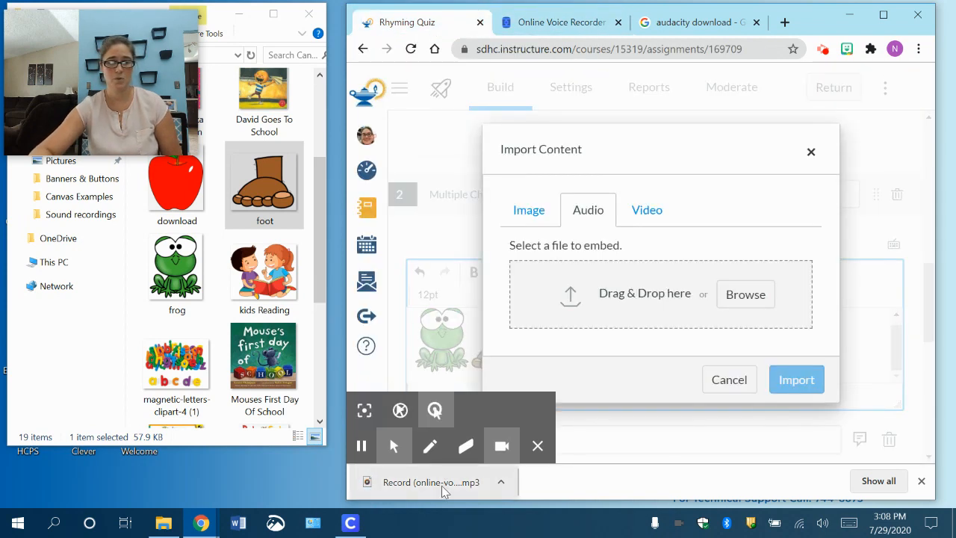
{"action": "left_click_drag", "start_coordinate": [443, 491], "coordinate": [601, 292]}
{"action": "left_click", "coordinate": [796, 385]}
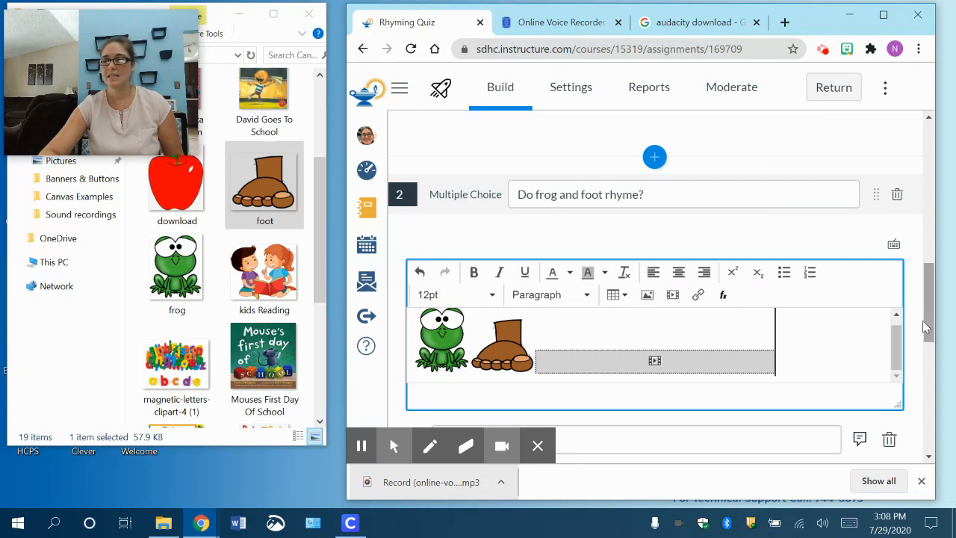
Import thumbs-up-transparent.png into the first answer choice of the frog and foot question, with the alt text "yes".
{"action": "left_click_drag", "start_coordinate": [932, 332], "coordinate": [927, 354]}
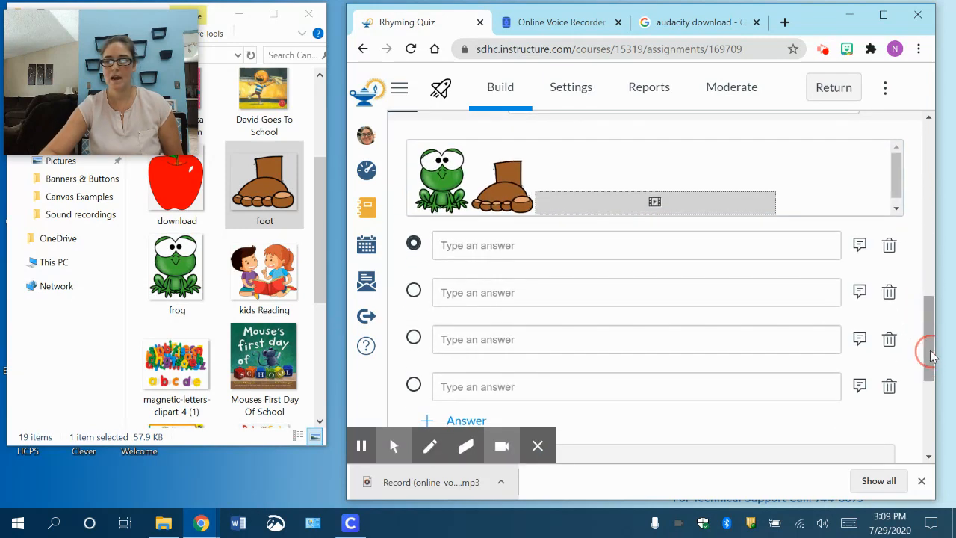
{"action": "left_click", "coordinate": [489, 245]}
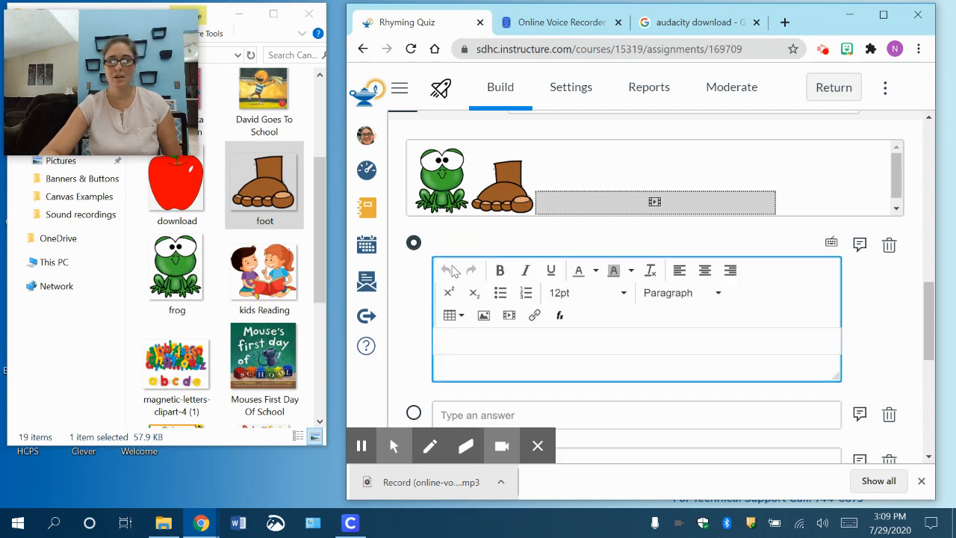
{"action": "left_click", "coordinate": [484, 318]}
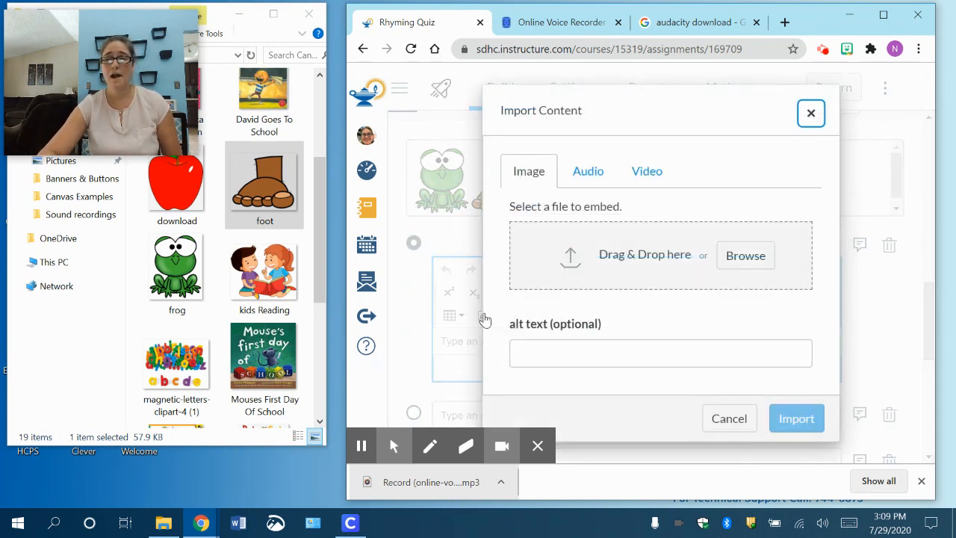
{"action": "scroll", "coordinate": [254, 340], "scroll_direction": "down", "scroll_amount": 5}
{"action": "left_click_drag", "start_coordinate": [179, 321], "coordinate": [584, 286]}
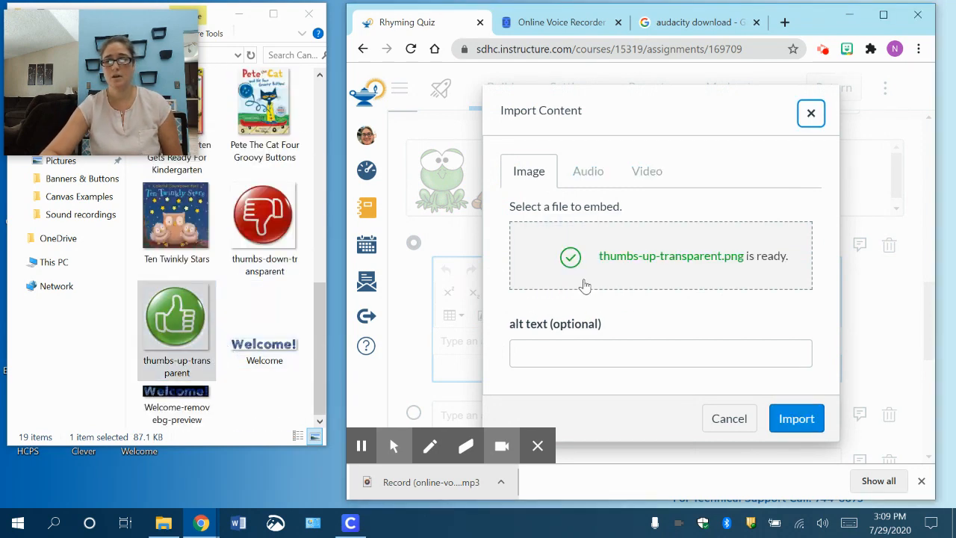
{"action": "left_click", "coordinate": [567, 356]}
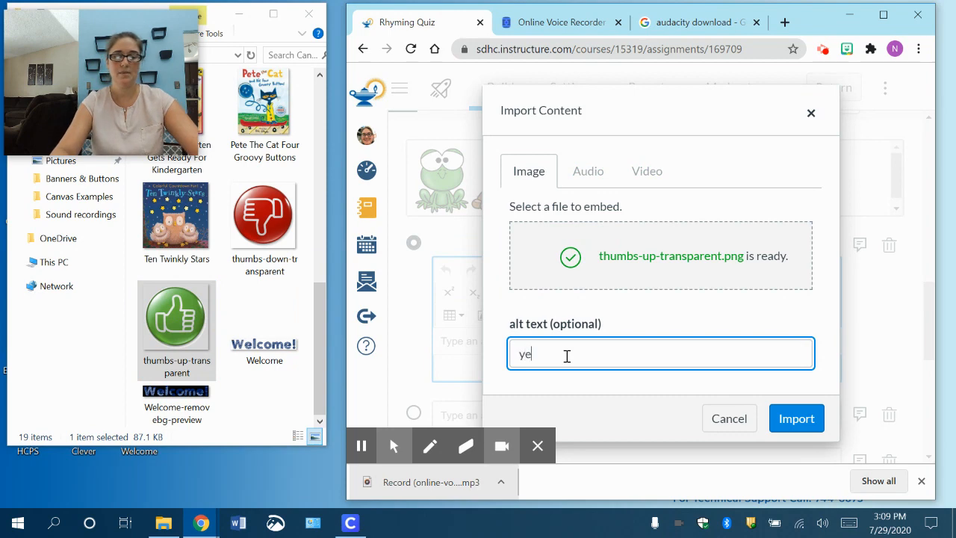
{"action": "left_click", "coordinate": [796, 419]}
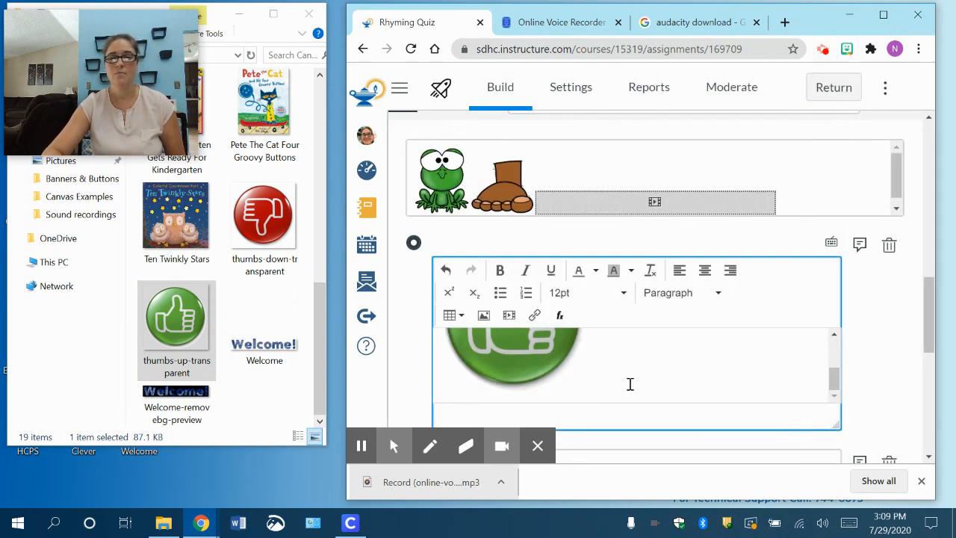
Shrink the thumbs-up picture to a small icon in the first answer and add the word "yes" beside it.
{"action": "left_click", "coordinate": [552, 370]}
{"action": "left_click_drag", "start_coordinate": [586, 393], "coordinate": [492, 331]}
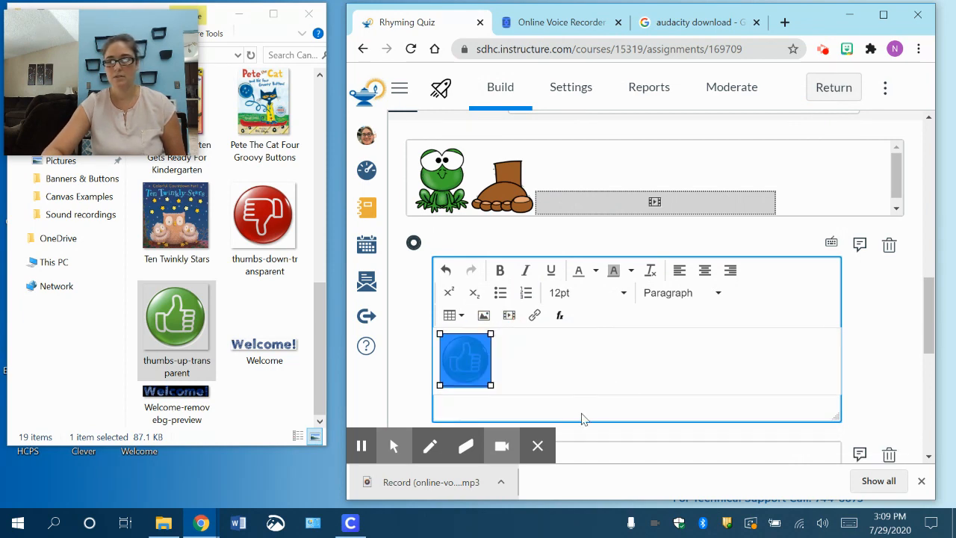
{"action": "scroll", "coordinate": [621, 405], "scroll_direction": "down", "scroll_amount": 2}
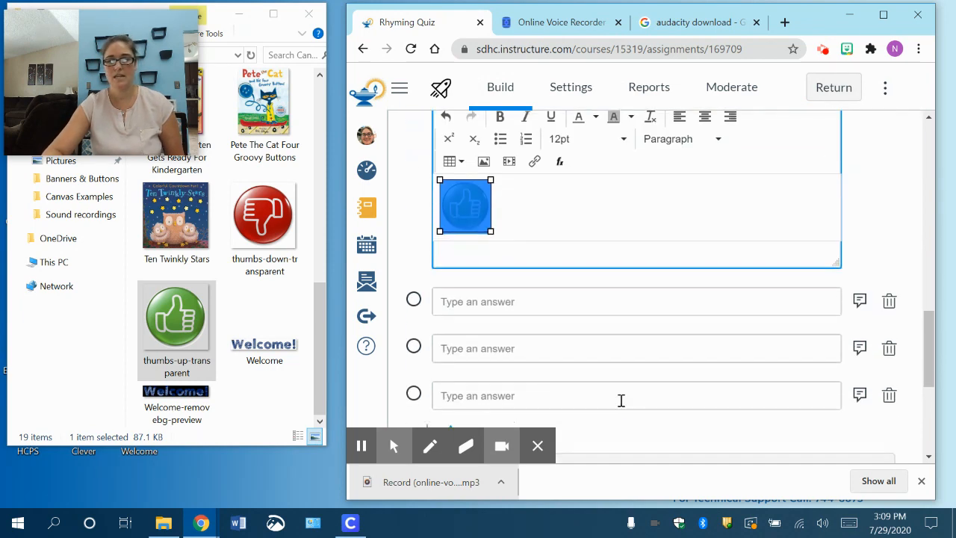
{"action": "left_click", "coordinate": [505, 301]}
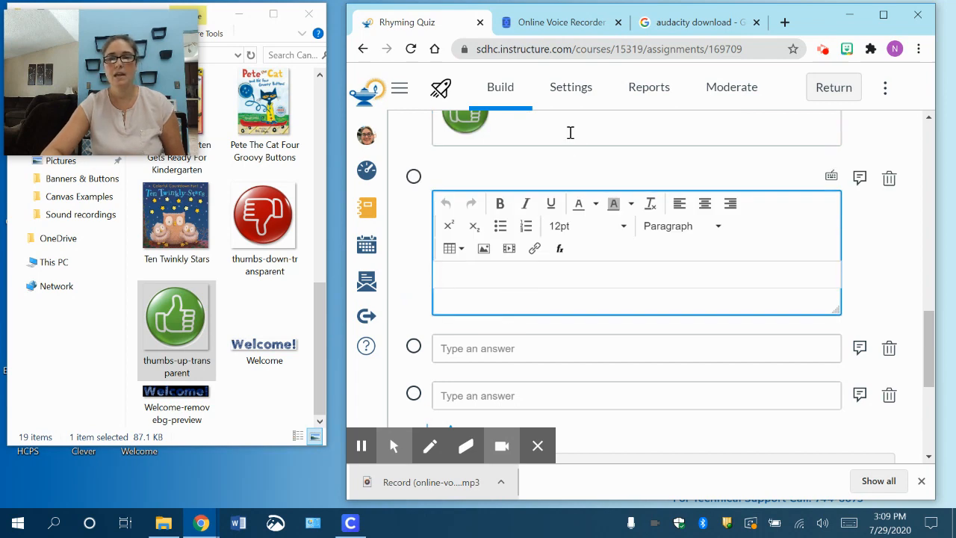
{"action": "key", "text": "ctrl+v"}
{"action": "type", "text": "y"}
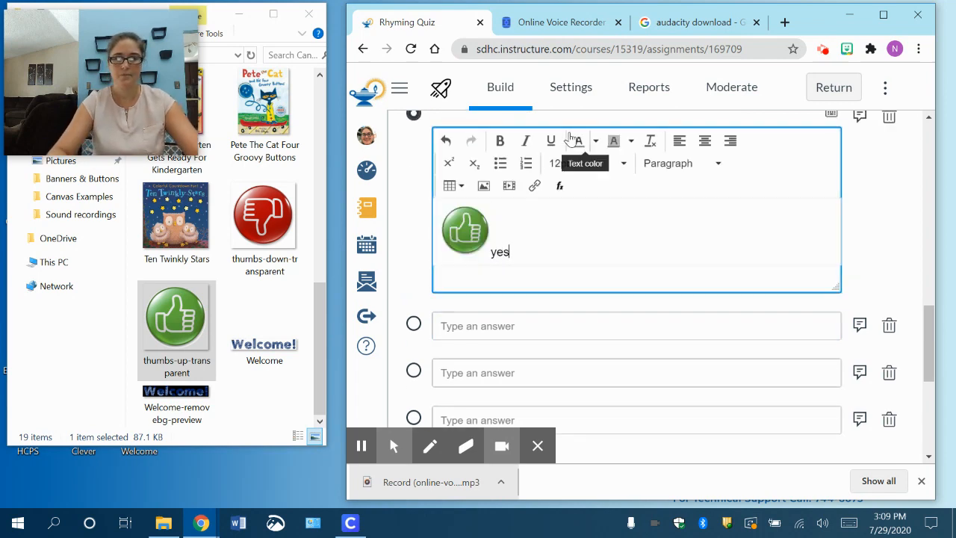
Import thumbs-down-transparent.png with the alt text "no" into the second answer choice and add the word "no" after the picture.
{"action": "left_click", "coordinate": [464, 326]}
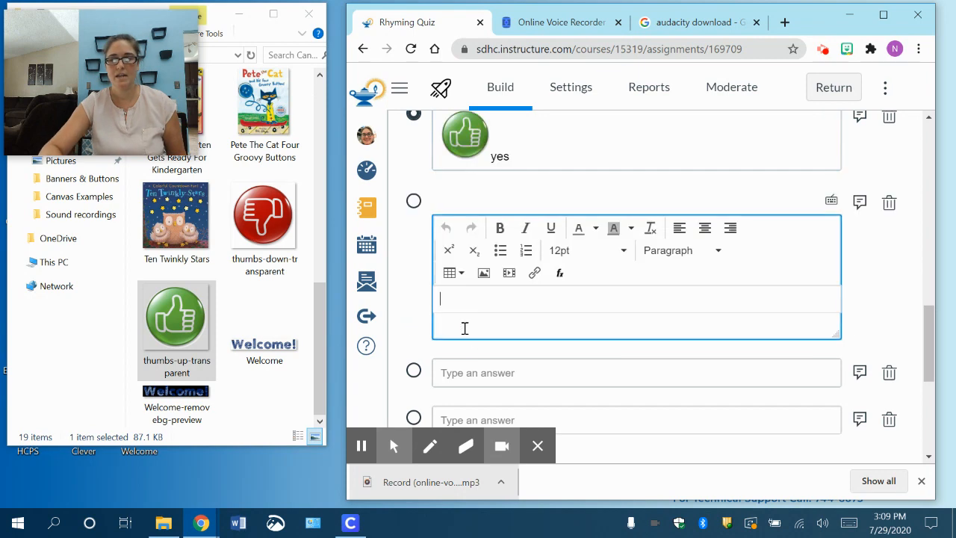
{"action": "left_click", "coordinate": [484, 273]}
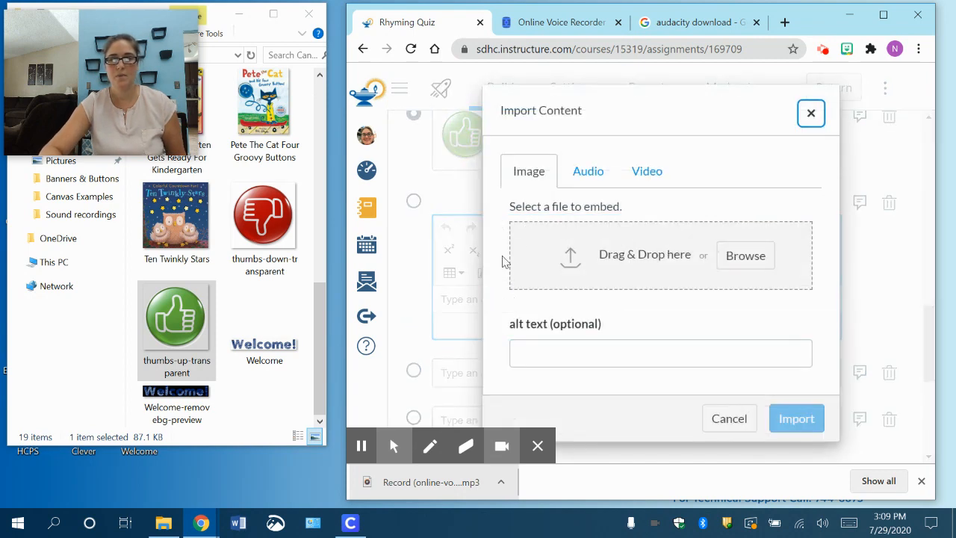
{"action": "left_click", "coordinate": [257, 224]}
{"action": "left_click_drag", "start_coordinate": [258, 224], "coordinate": [616, 277]}
{"action": "left_click", "coordinate": [578, 358]}
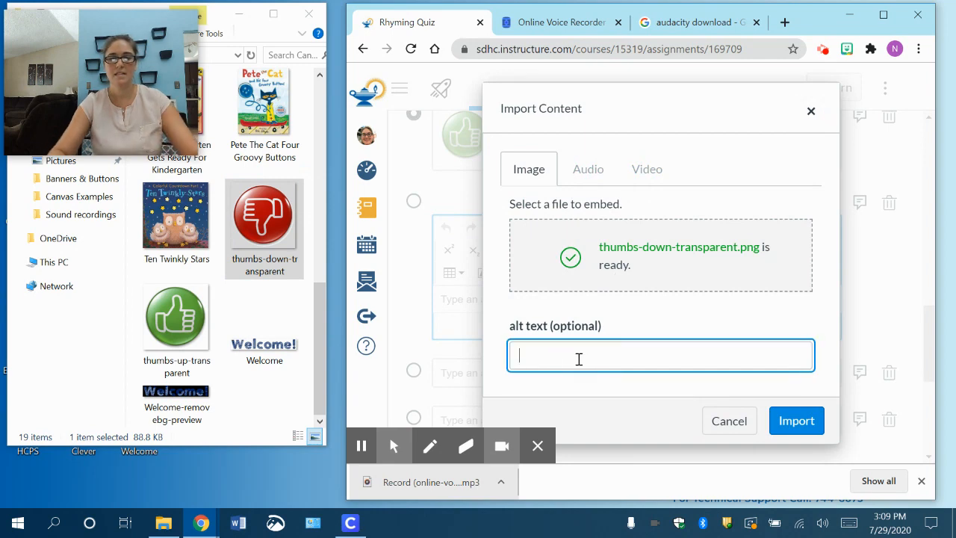
{"action": "type", "text": "no"}
{"action": "left_click", "coordinate": [793, 419]}
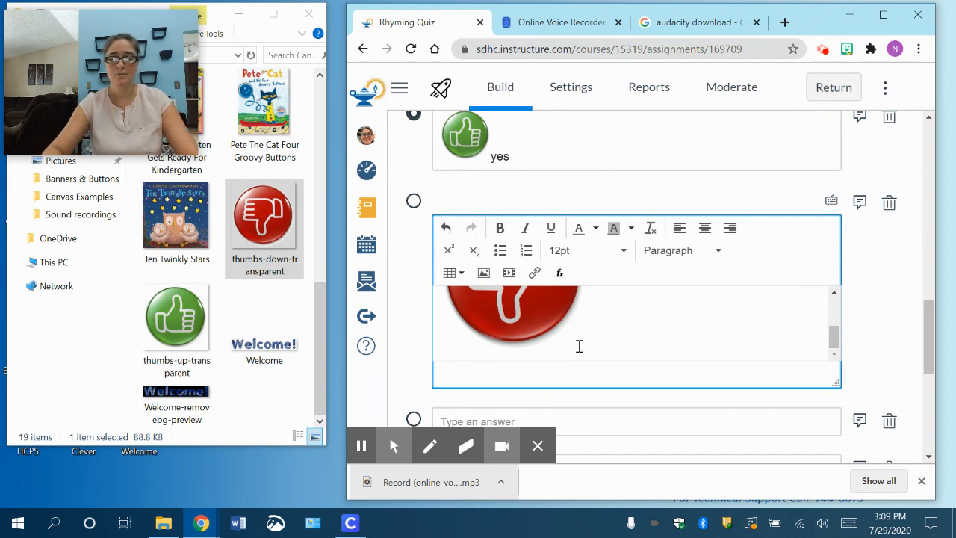
{"action": "type", "text": "no"}
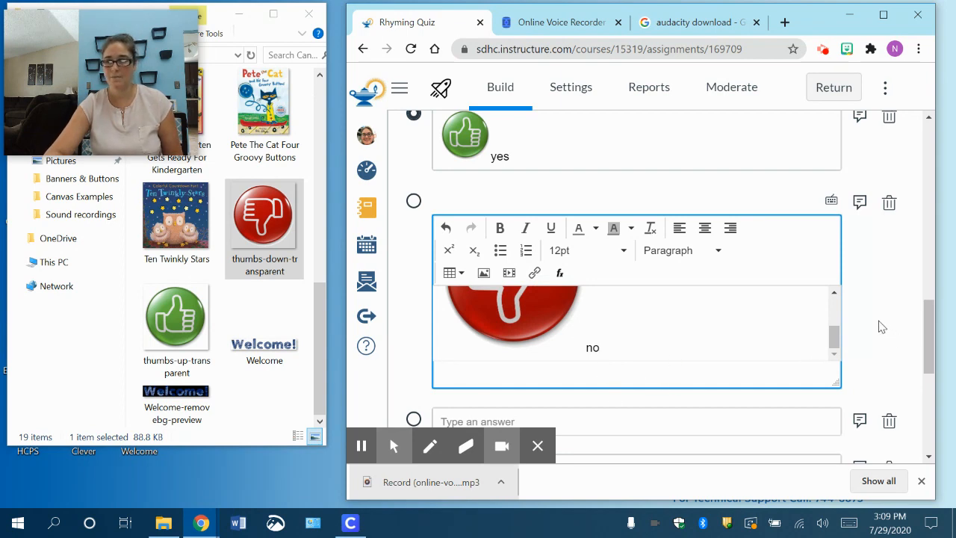
Delete the two empty answer choices below the thumbs-down answer.
{"action": "scroll", "coordinate": [880, 326], "scroll_direction": "down", "scroll_amount": 2}
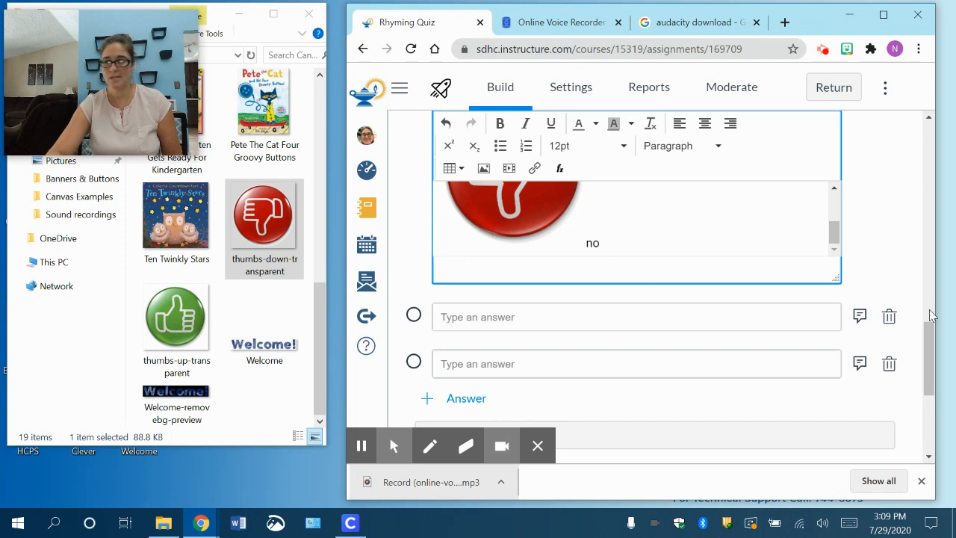
{"action": "left_click", "coordinate": [889, 317]}
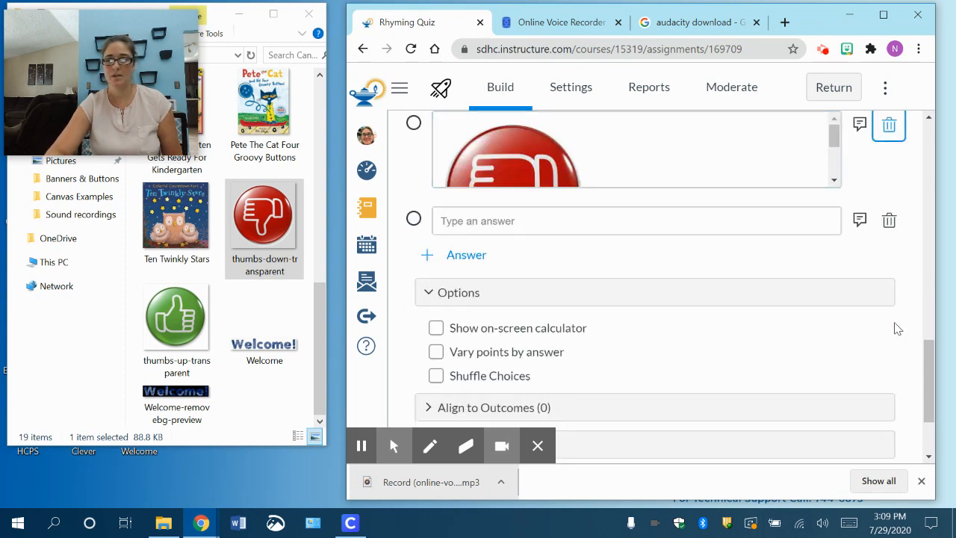
{"action": "left_click", "coordinate": [889, 219]}
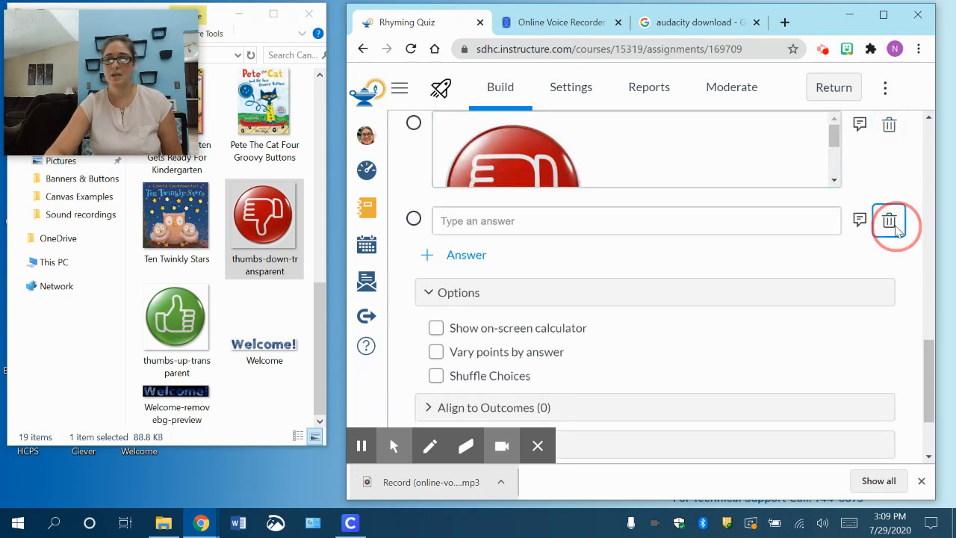
Shrink the thumbs-down picture in the second answer to about the size of the thumbs-up picture.
{"action": "scroll", "coordinate": [898, 231], "scroll_direction": "up", "scroll_amount": 2}
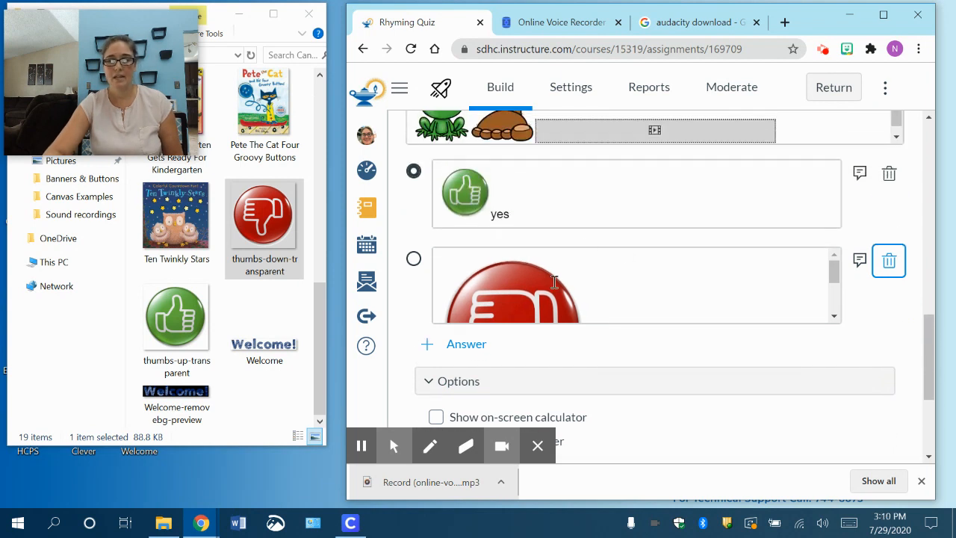
{"action": "left_click", "coordinate": [554, 284]}
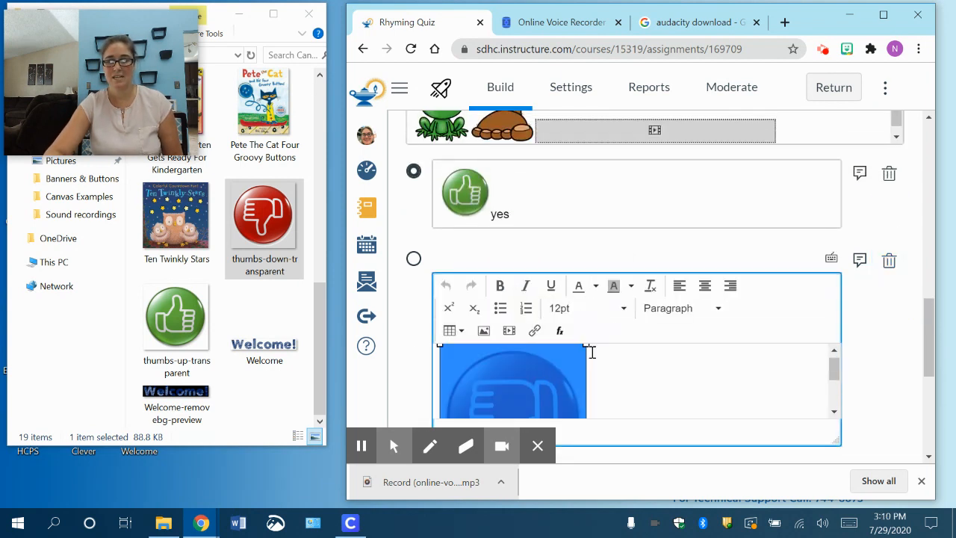
{"action": "left_click_drag", "start_coordinate": [585, 346], "coordinate": [499, 394]}
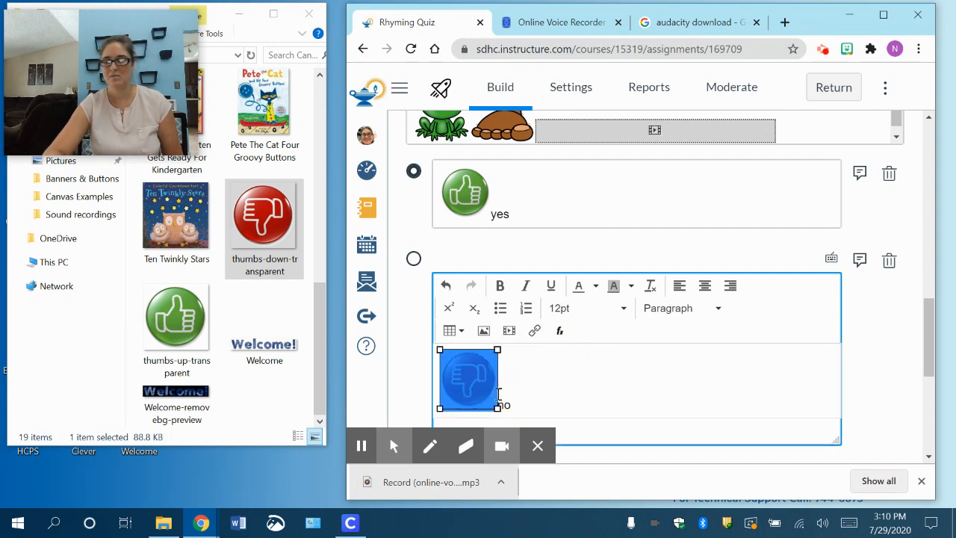
Maximize the browser window, mark the thumbs-down "no" answer as correct, and dismiss the downloads bar.
{"action": "left_click", "coordinate": [928, 338]}
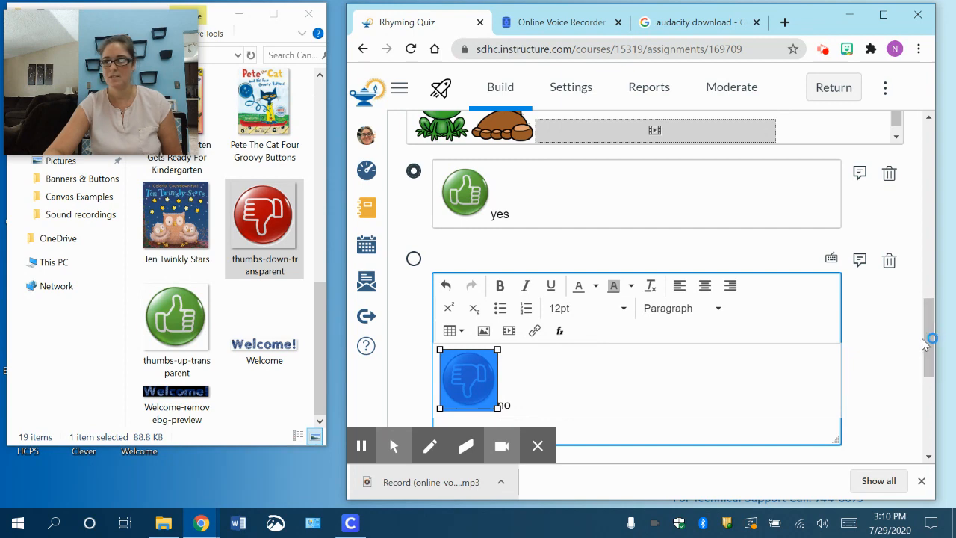
{"action": "left_click", "coordinate": [883, 14]}
{"action": "left_click_drag", "start_coordinate": [948, 341], "coordinate": [952, 387]}
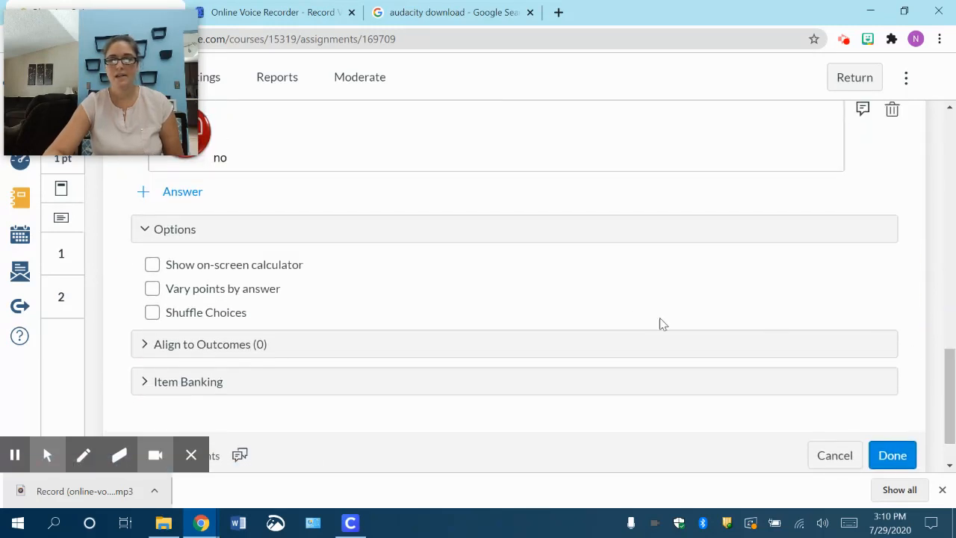
{"action": "scroll", "coordinate": [633, 318], "scroll_direction": "up", "scroll_amount": 3}
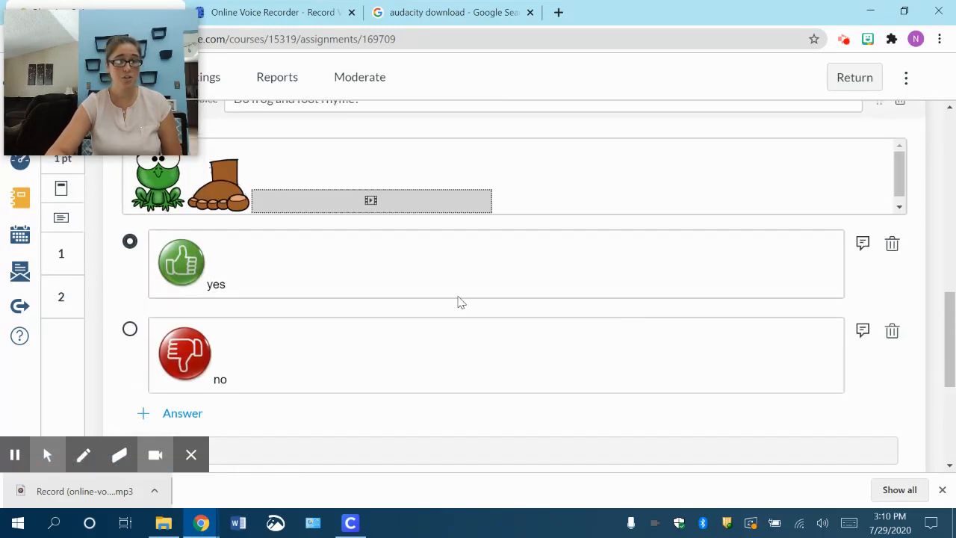
{"action": "scroll", "coordinate": [458, 297], "scroll_direction": "up", "scroll_amount": 2}
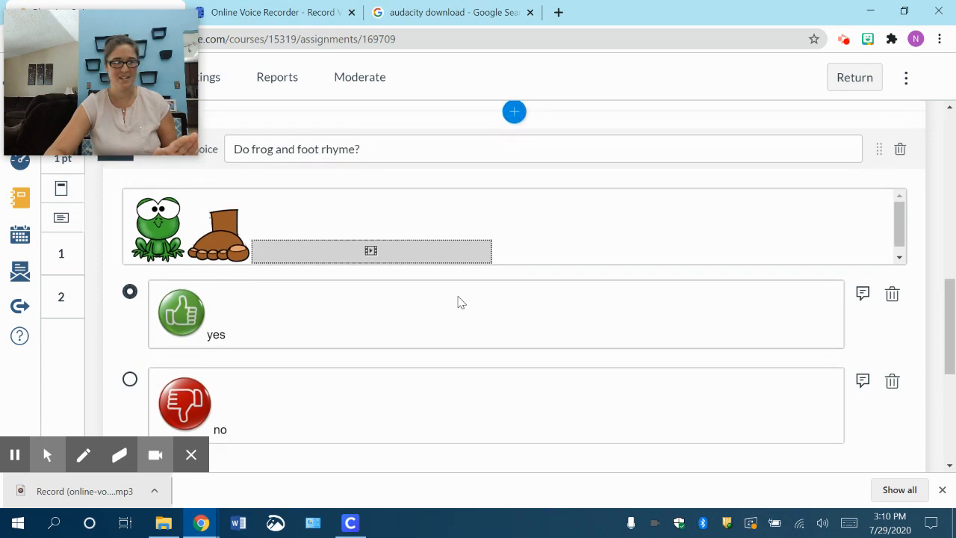
{"action": "scroll", "coordinate": [458, 297], "scroll_direction": "down", "scroll_amount": 1}
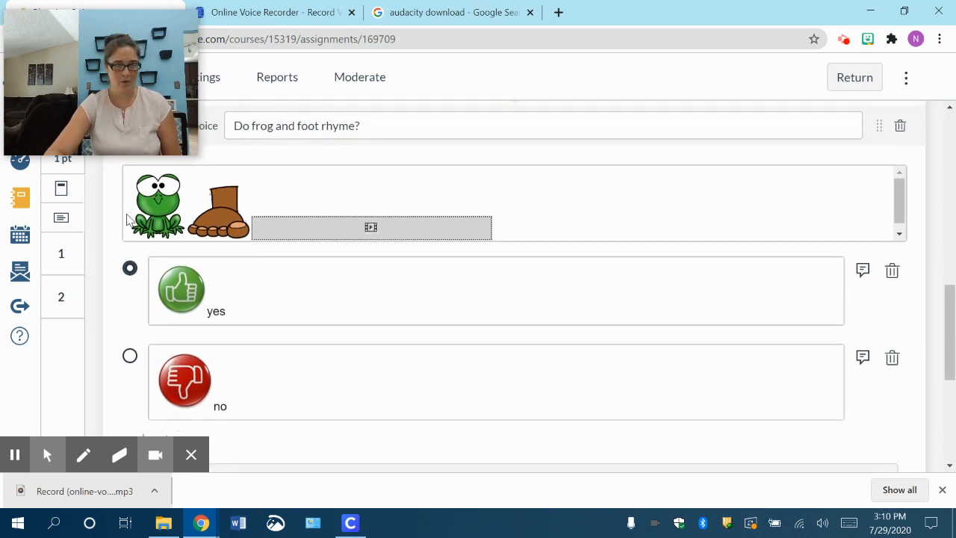
{"action": "left_click", "coordinate": [130, 357]}
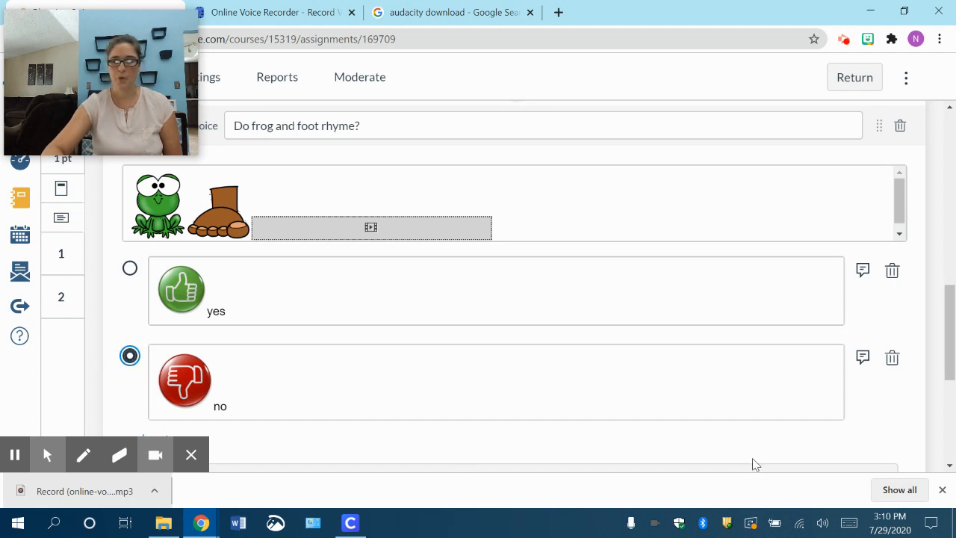
{"action": "left_click", "coordinate": [942, 490]}
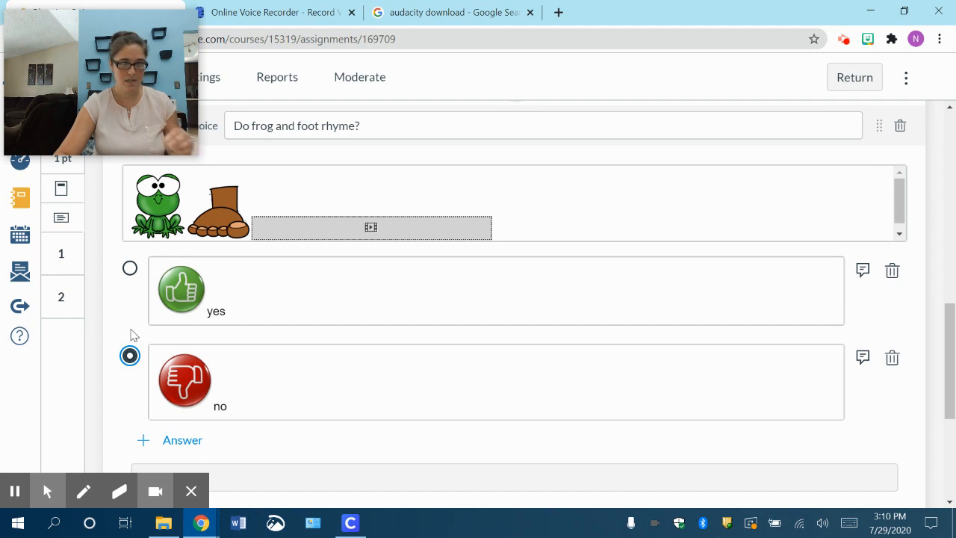
Expand the question's item banking section to show the bank option, and save the frog and foot question.
{"action": "scroll", "coordinate": [611, 375], "scroll_direction": "down", "scroll_amount": 4}
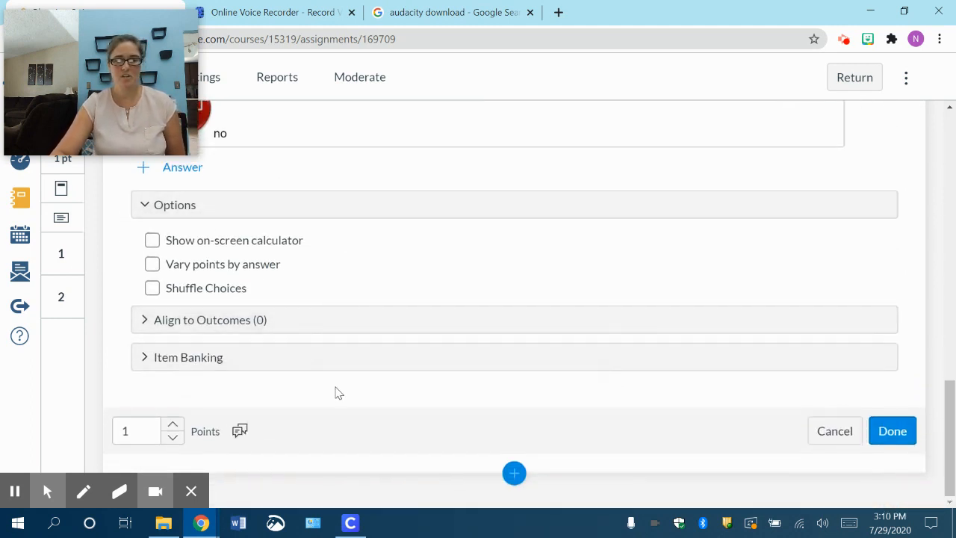
{"action": "left_click", "coordinate": [274, 367]}
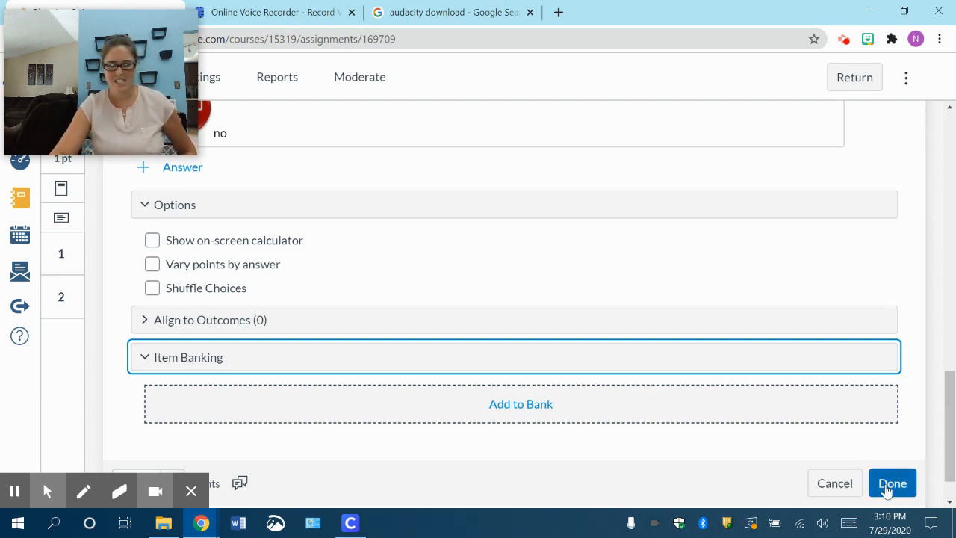
{"action": "left_click", "coordinate": [891, 483]}
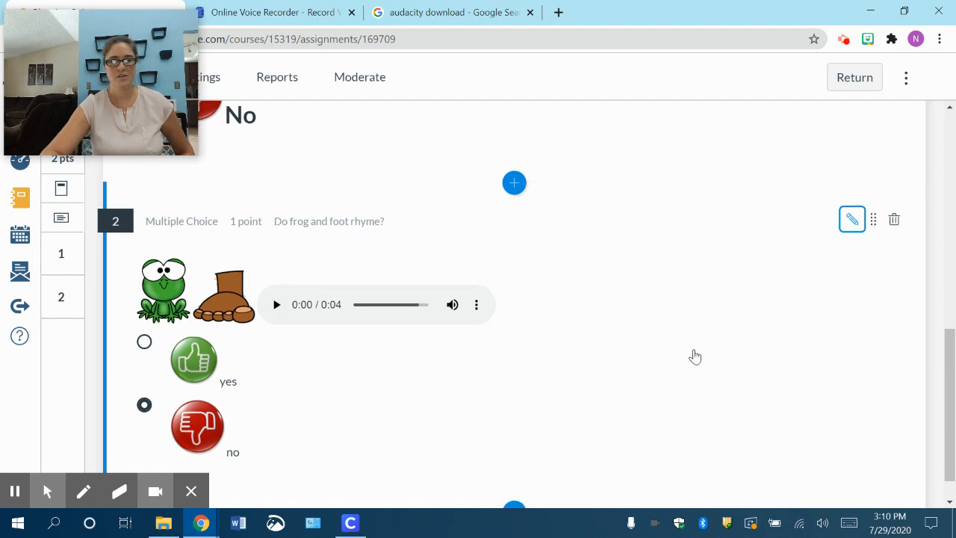
{"action": "scroll", "coordinate": [694, 356], "scroll_direction": "down", "scroll_amount": 1}
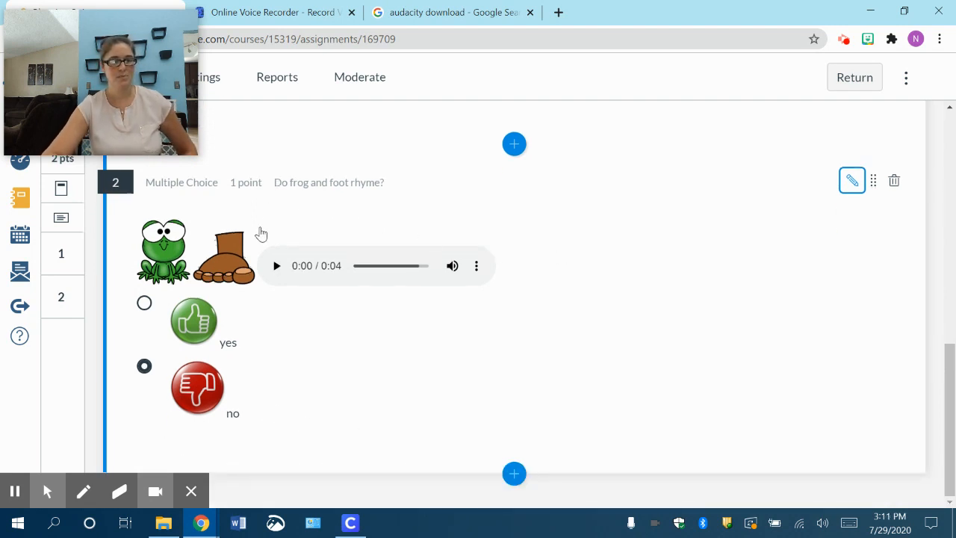
Review the rhyming quiz in the builder, checking its title, instructions and both multiple-choice questions.
{"action": "scroll", "coordinate": [683, 327], "scroll_direction": "up", "scroll_amount": 6}
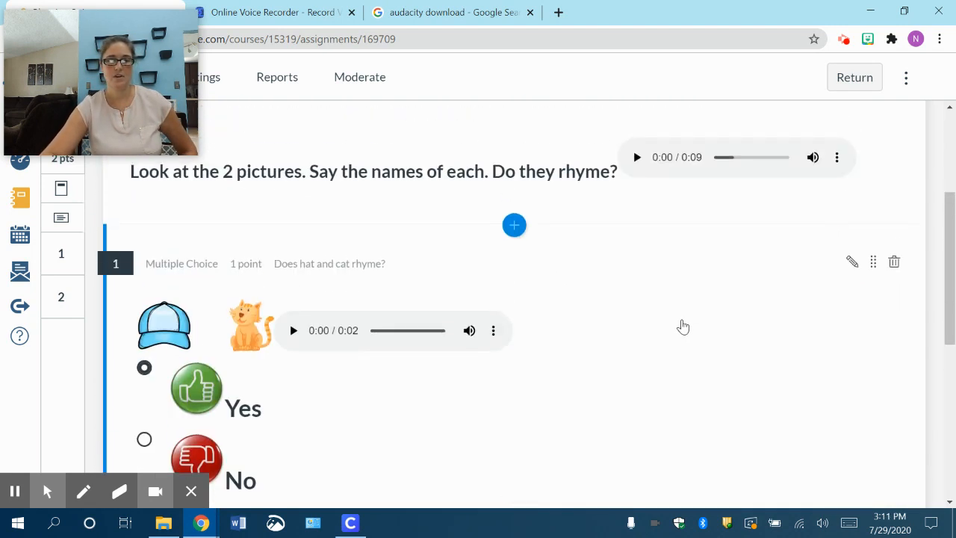
{"action": "scroll", "coordinate": [682, 326], "scroll_direction": "down", "scroll_amount": 5}
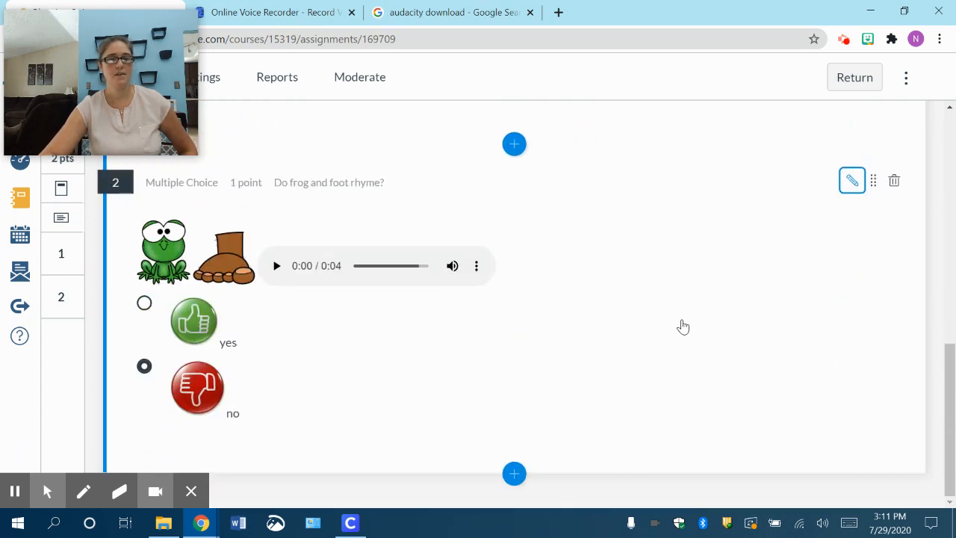
{"action": "scroll", "coordinate": [683, 326], "scroll_direction": "up", "scroll_amount": 8}
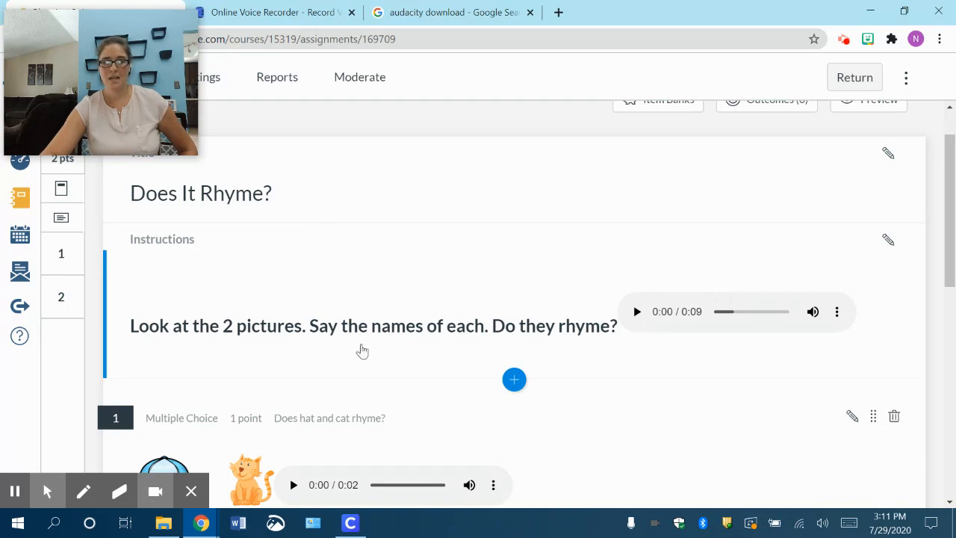
{"action": "scroll", "coordinate": [732, 376], "scroll_direction": "down", "scroll_amount": 7}
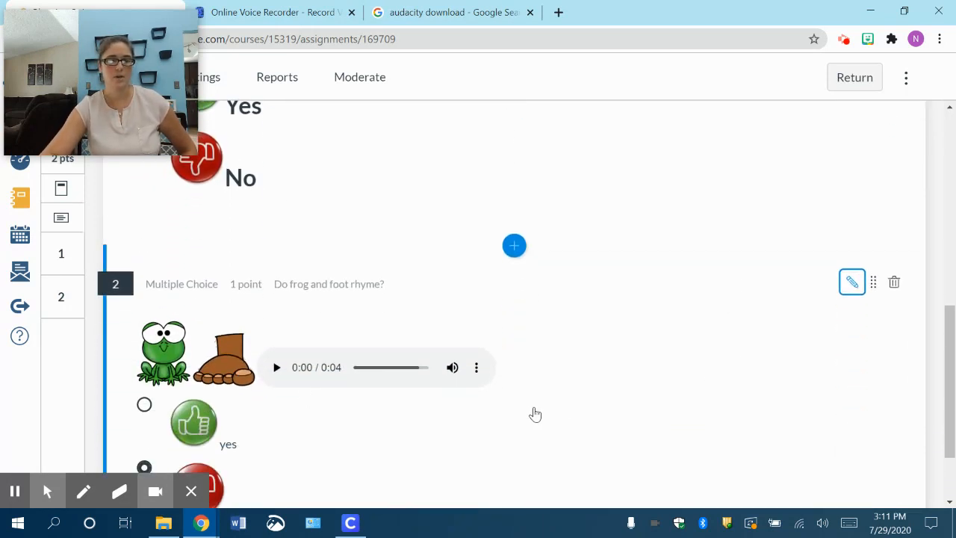
{"action": "scroll", "coordinate": [576, 412], "scroll_direction": "up", "scroll_amount": 5}
{"action": "scroll", "coordinate": [577, 411], "scroll_direction": "up", "scroll_amount": 3}
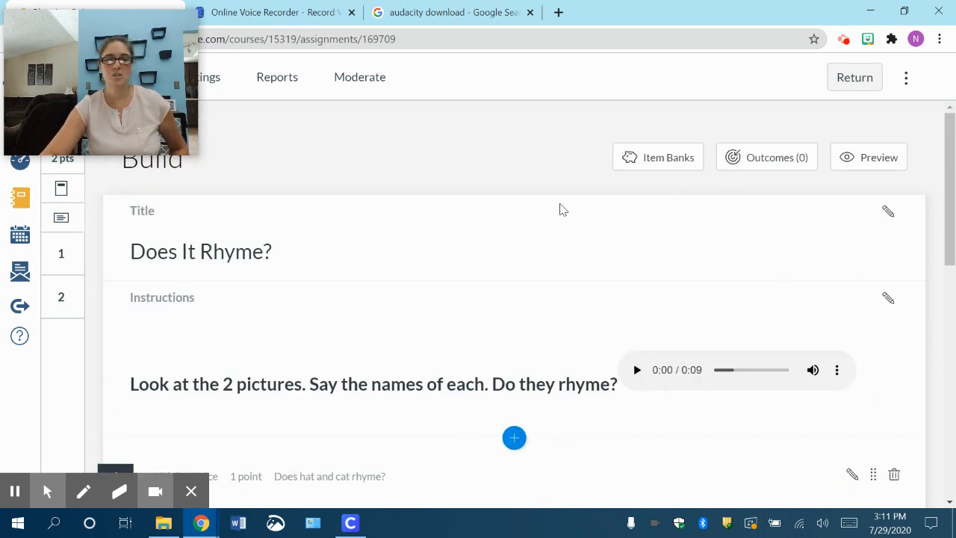
{"action": "left_click_drag", "start_coordinate": [119, 31], "coordinate": [115, 345]}
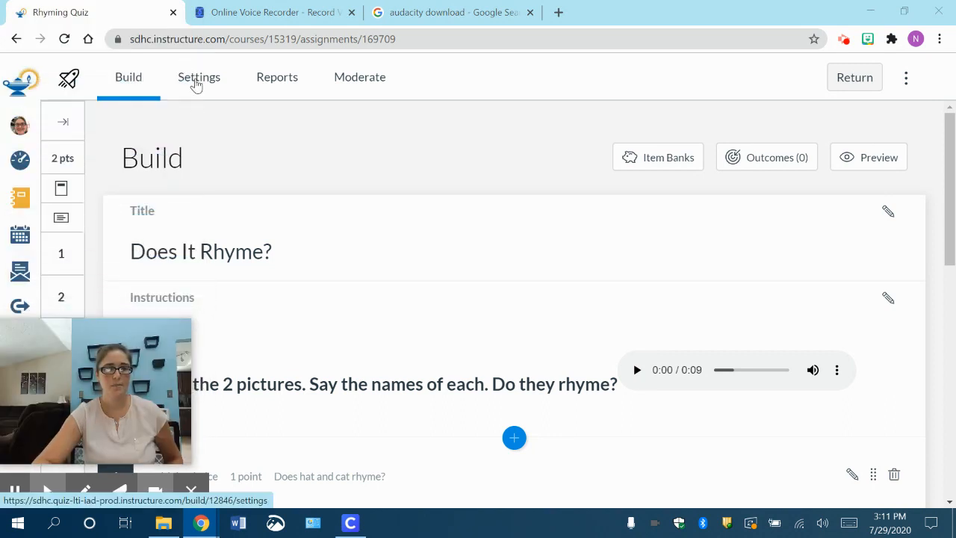
Examine the rhyming quiz's settings, such as shuffling, one question at a time and time limit, and return to the build page.
{"action": "left_click", "coordinate": [196, 80]}
{"action": "scroll", "coordinate": [388, 291], "scroll_direction": "down", "scroll_amount": 1}
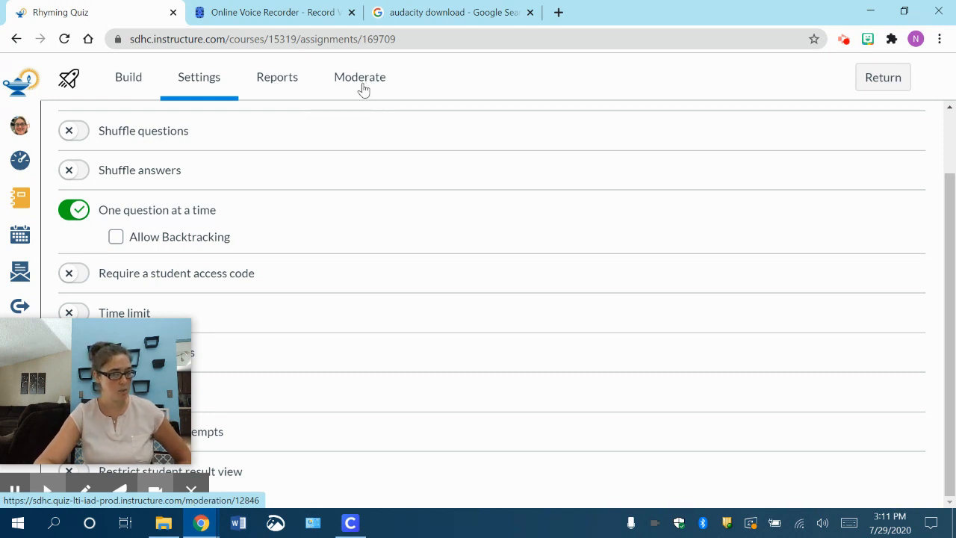
{"action": "left_click", "coordinate": [125, 83]}
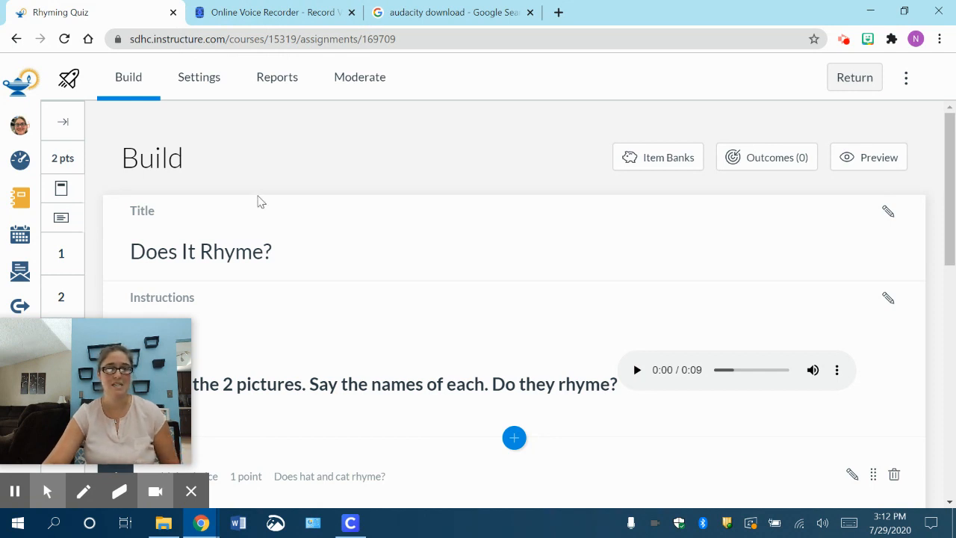
Leave the rhyming quiz builder and return to the course's list of quizzes.
{"action": "scroll", "coordinate": [379, 204], "scroll_direction": "down", "scroll_amount": 1}
{"action": "scroll", "coordinate": [379, 204], "scroll_direction": "up", "scroll_amount": 1}
{"action": "left_click", "coordinate": [856, 86]}
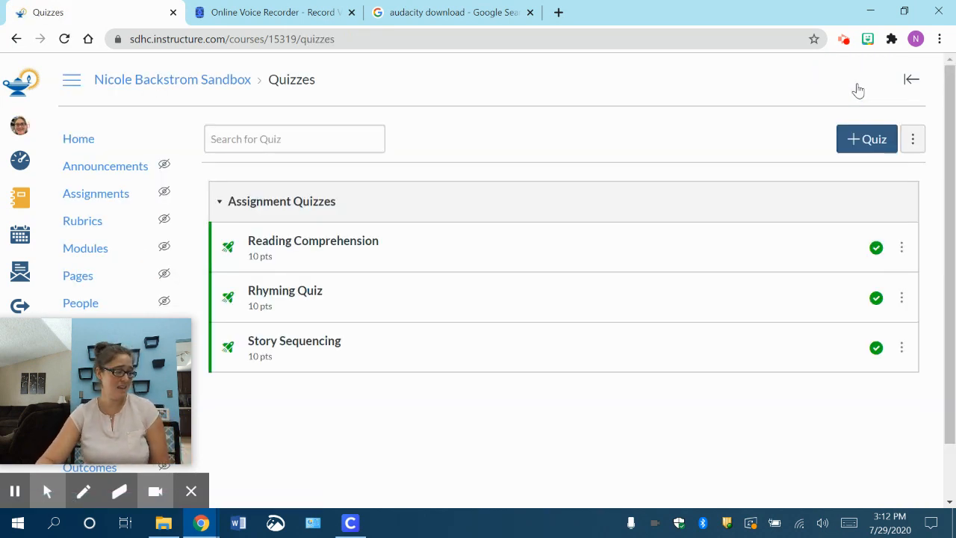
{"action": "mouse_move", "coordinate": [132, 362]}
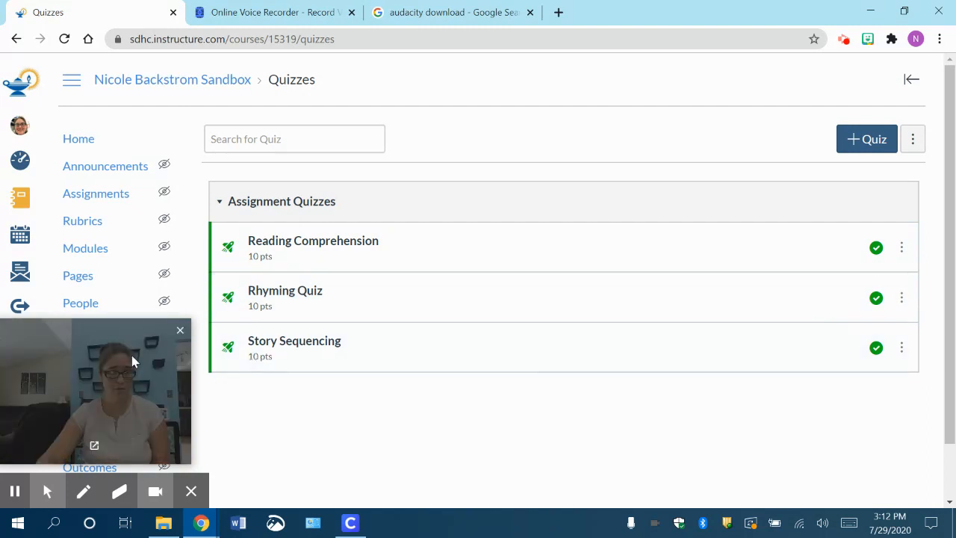
{"action": "left_click_drag", "start_coordinate": [103, 343], "coordinate": [861, 372]}
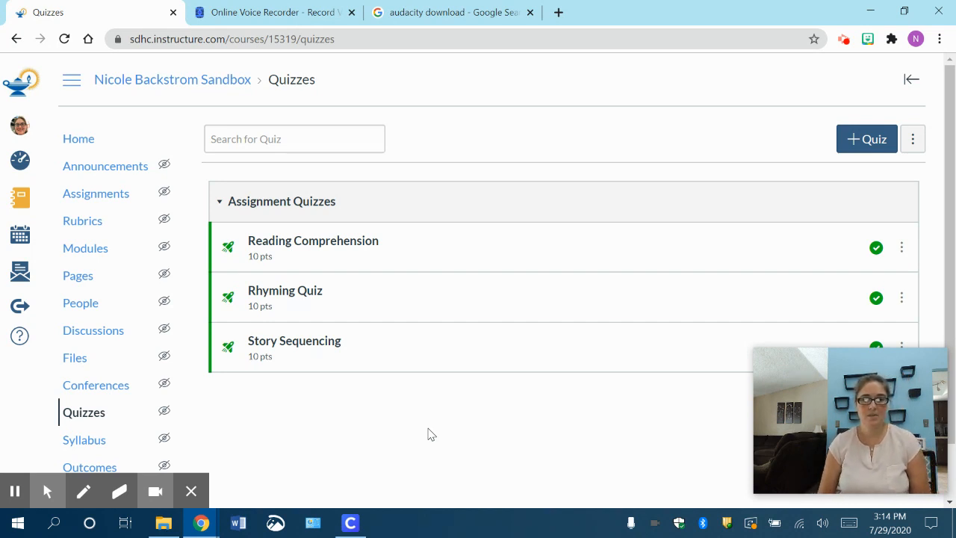
Open the course home page and look over its welcome banner and activity tiles.
{"action": "left_click", "coordinate": [81, 146]}
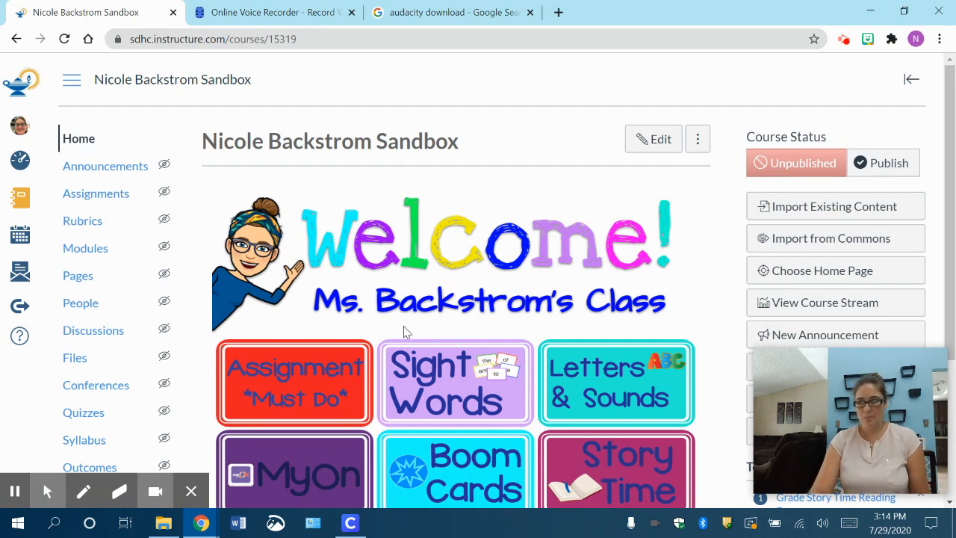
{"action": "scroll", "coordinate": [404, 333], "scroll_direction": "down", "scroll_amount": 3}
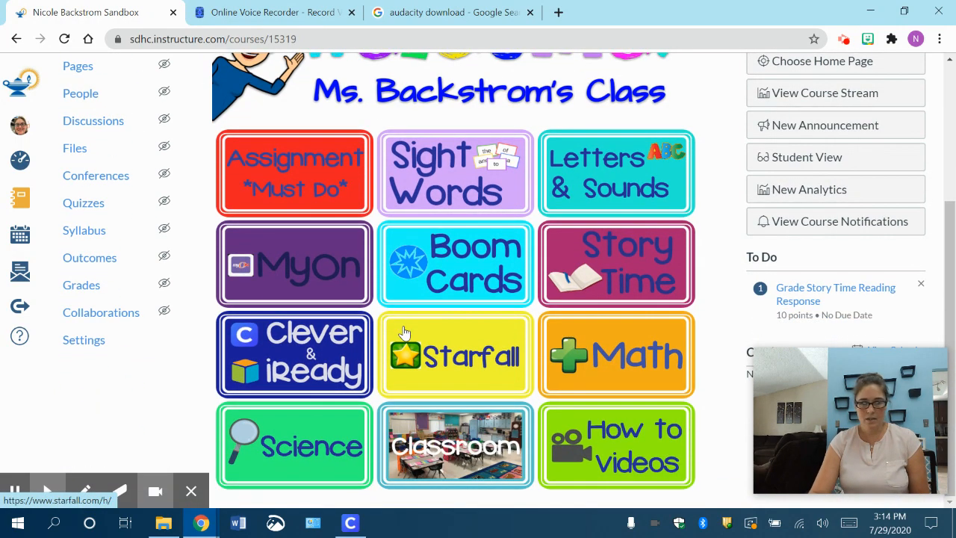
{"action": "scroll", "coordinate": [403, 332], "scroll_direction": "up", "scroll_amount": 3}
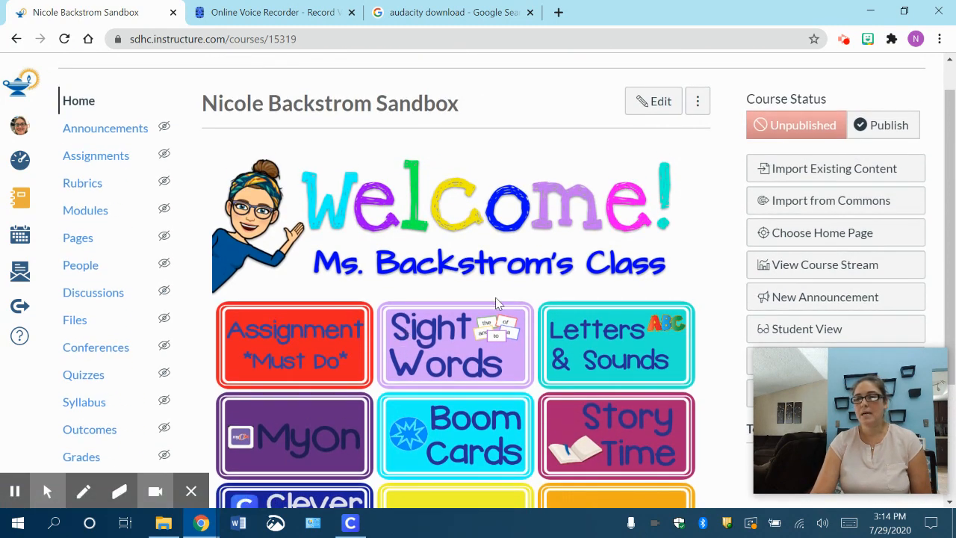
{"action": "scroll", "coordinate": [495, 298], "scroll_direction": "down", "scroll_amount": 1}
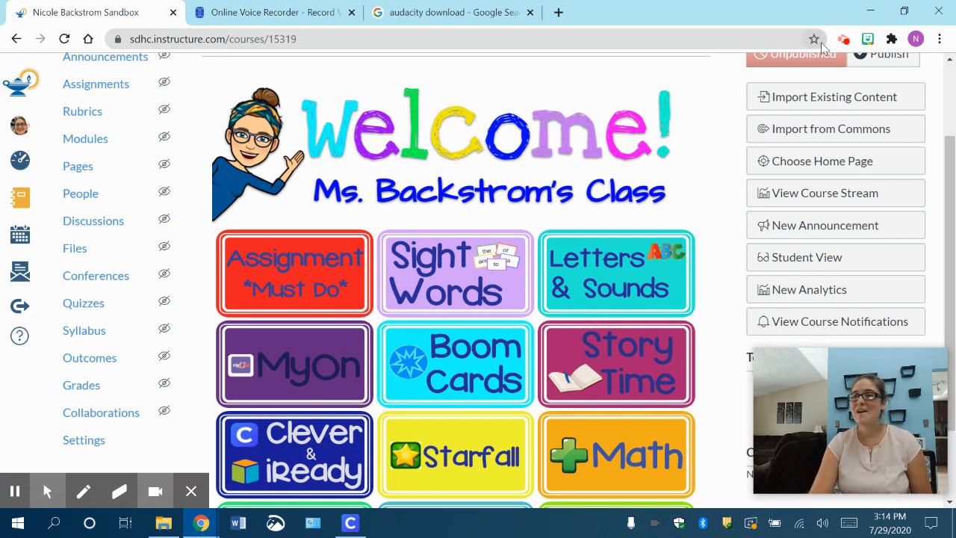
{"action": "left_click", "coordinate": [844, 40]}
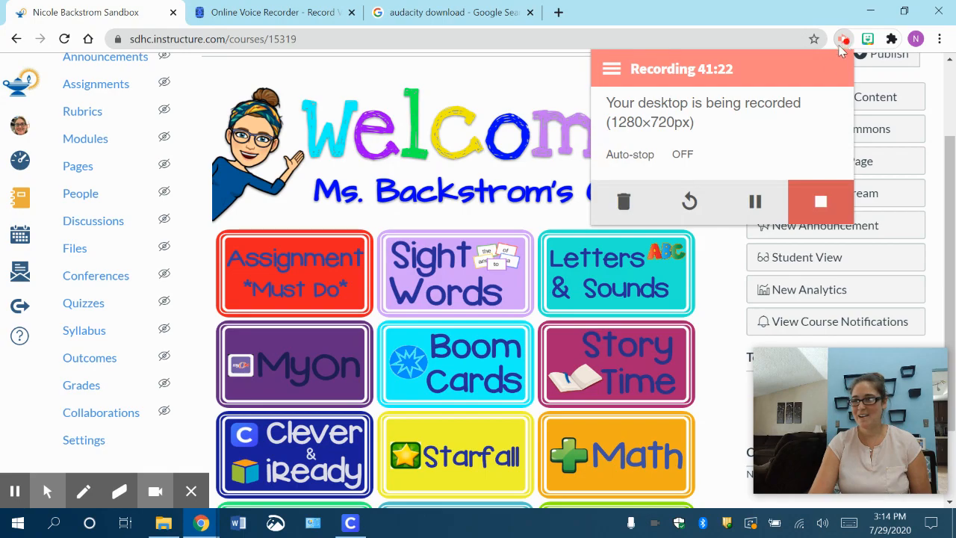